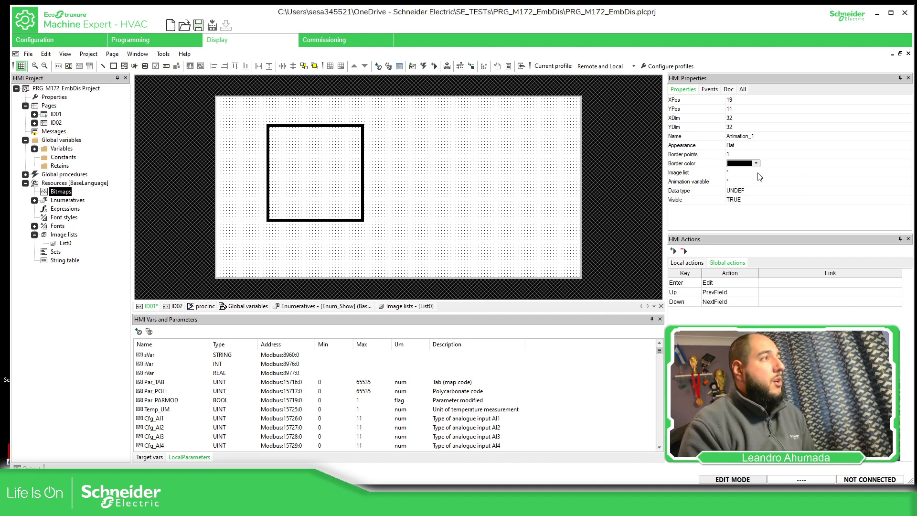
Bind the Visible property of the Animation_1 object to the xShow variable
left_click(740, 200)
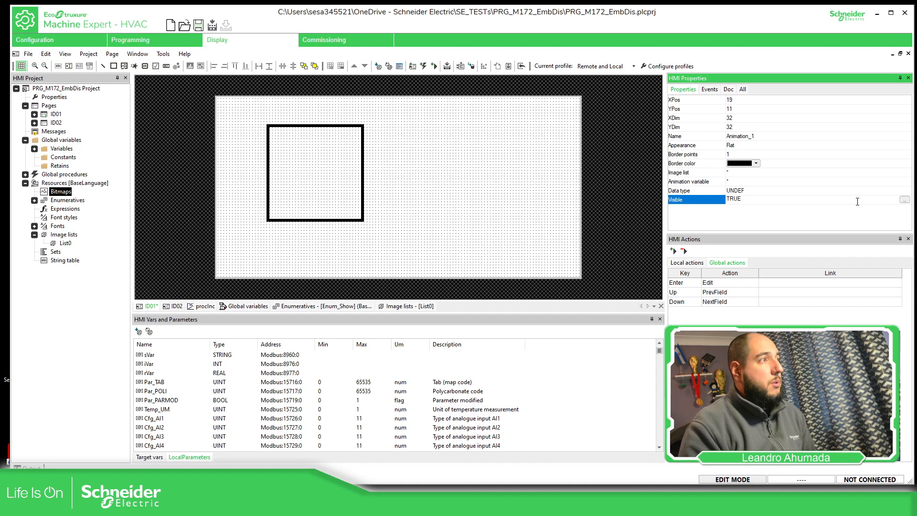
left_click(905, 200)
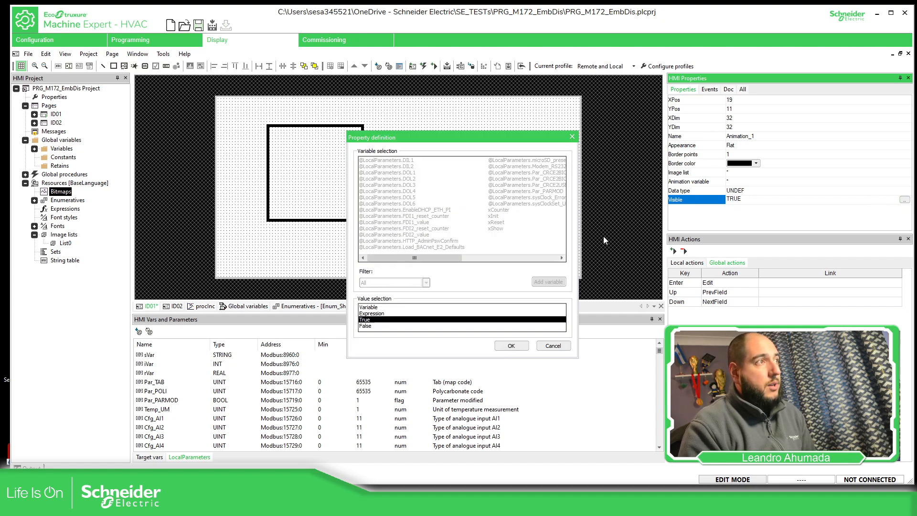
left_click(379, 308)
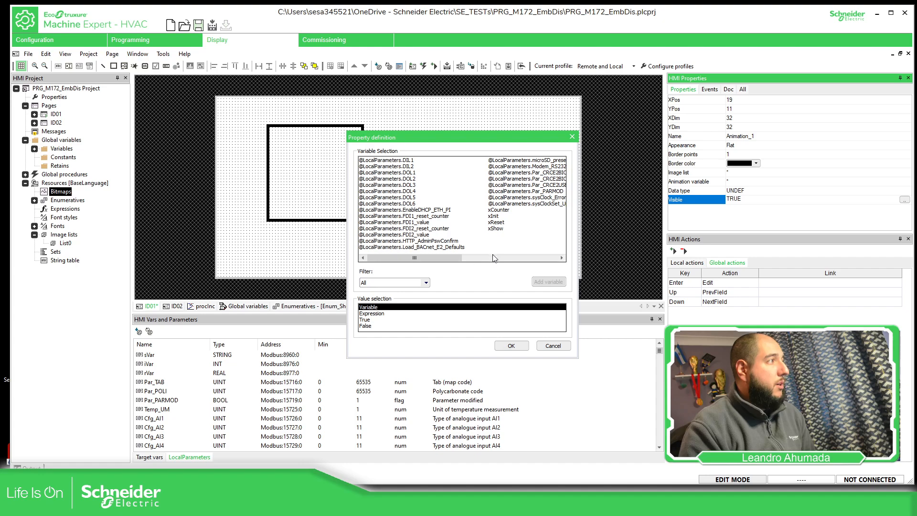
left_click(497, 228)
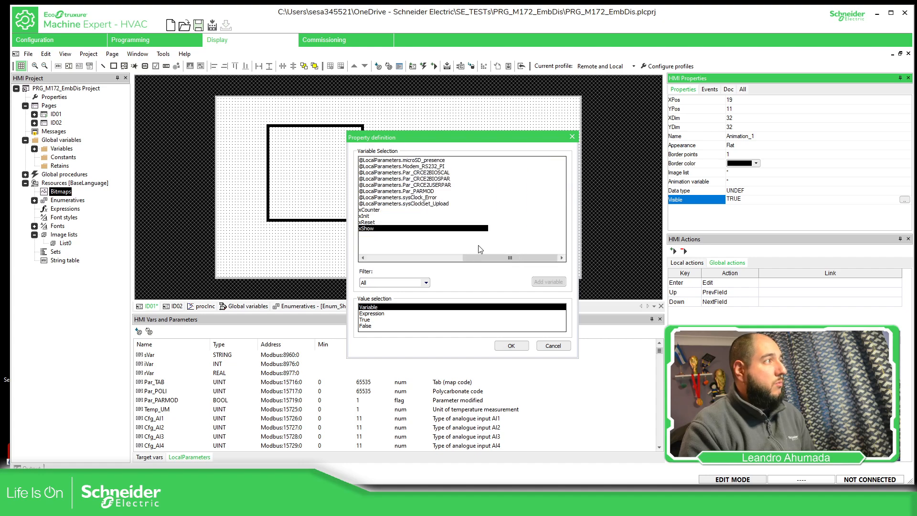
left_click(512, 346)
left_click(708, 218)
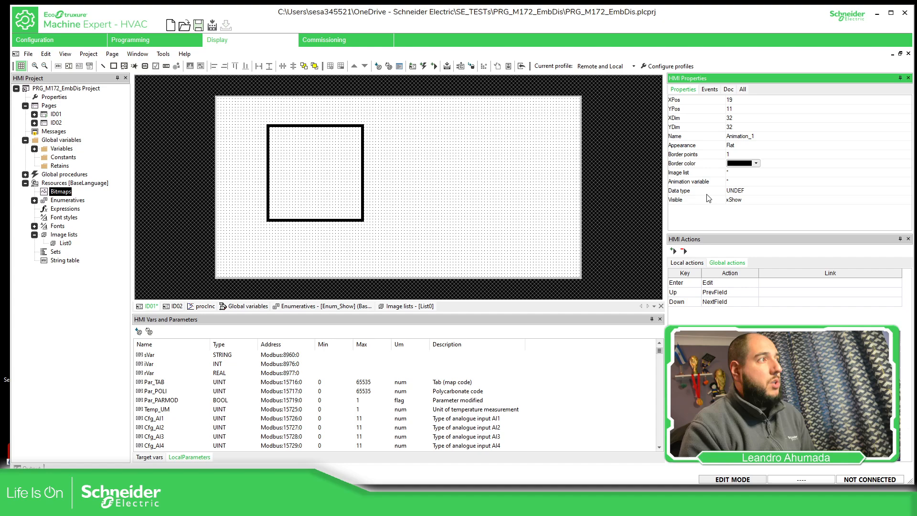
left_click(707, 194)
left_click(709, 199)
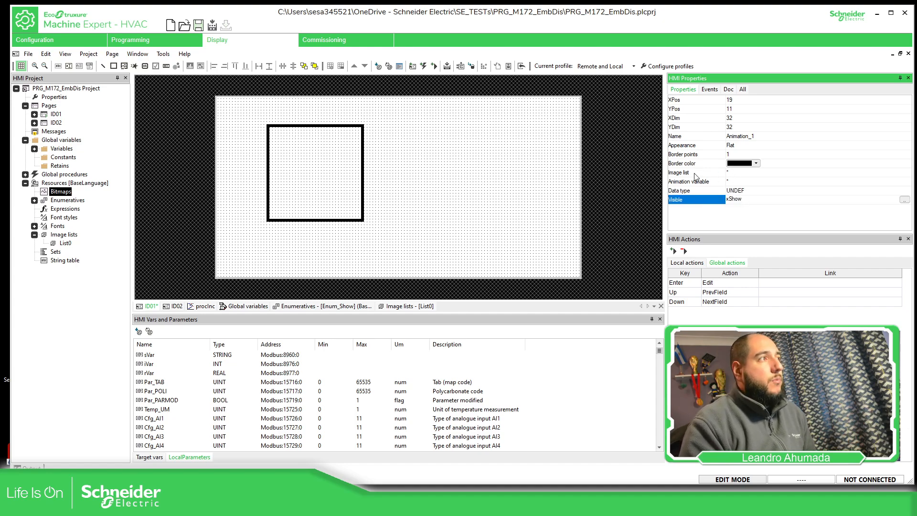
Try the Raised and Sunken appearances on the Animation_1 object and return it to Flat
left_click(738, 147)
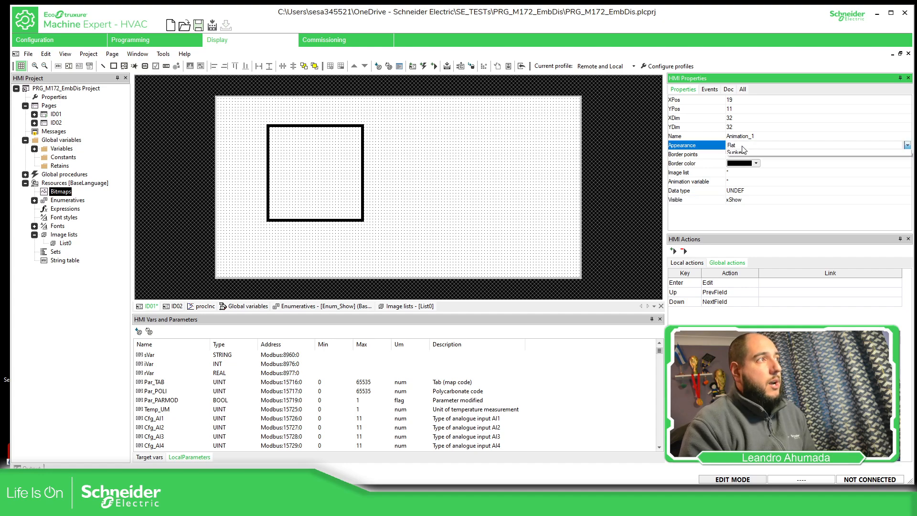
left_click(739, 146)
left_click(745, 160)
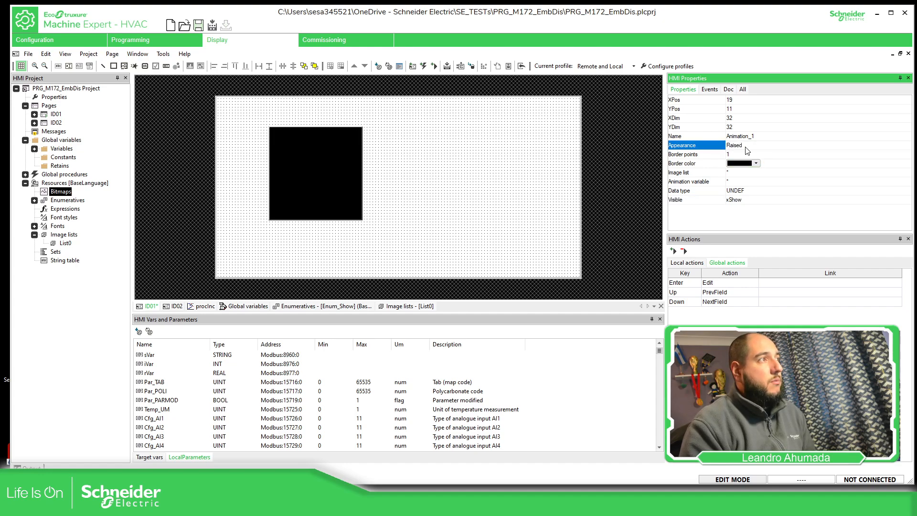
left_click(748, 148)
left_click(743, 170)
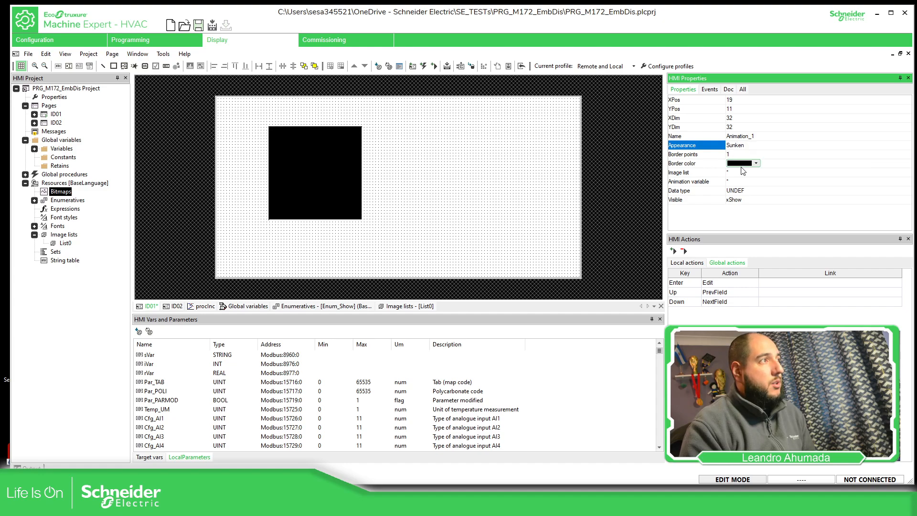
left_click(744, 148)
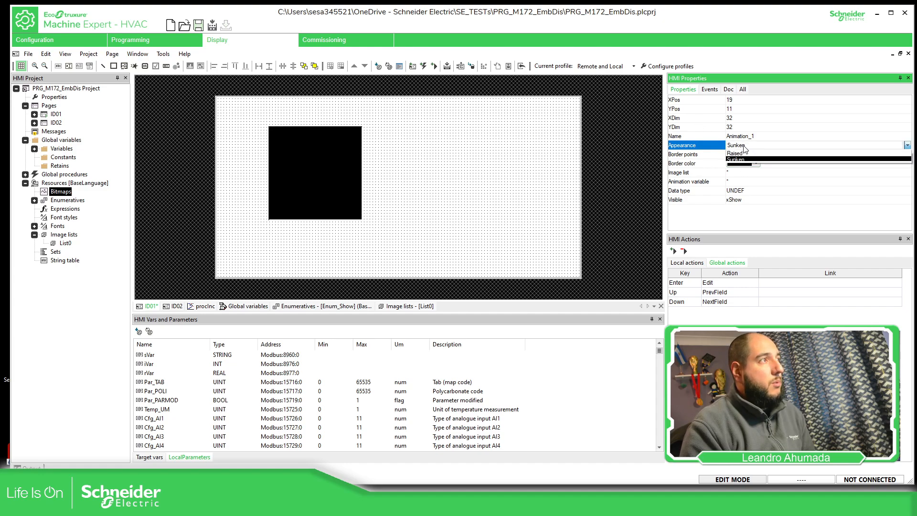
left_click(740, 152)
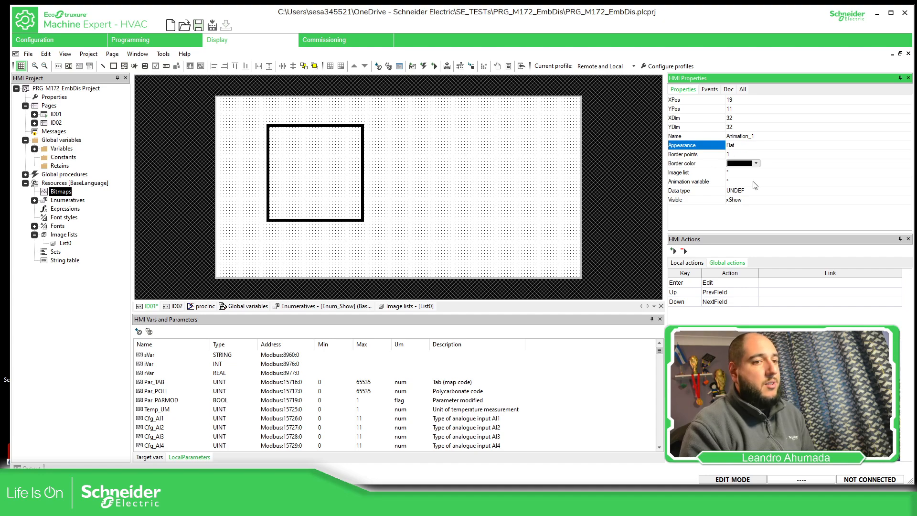
Try a border of 0 points on the Animation_1 object and set it back to 1
left_click(741, 153)
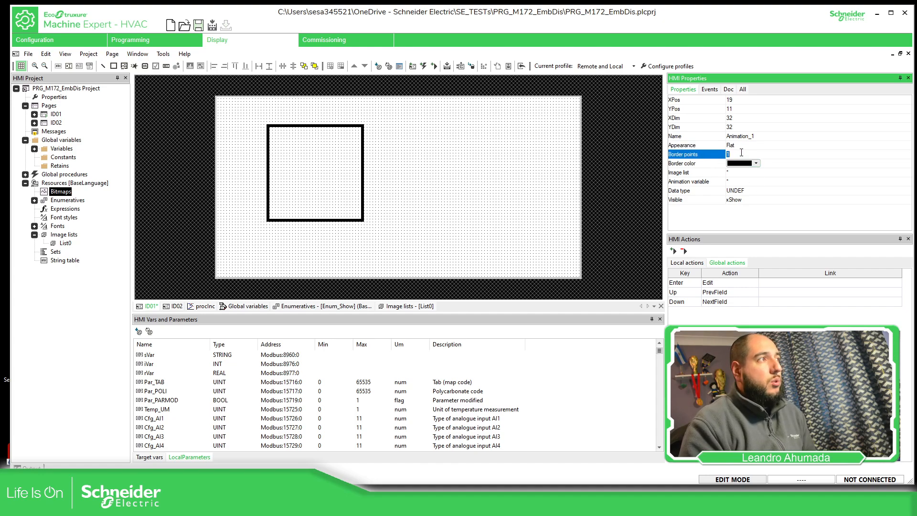
type("0")
key("Return")
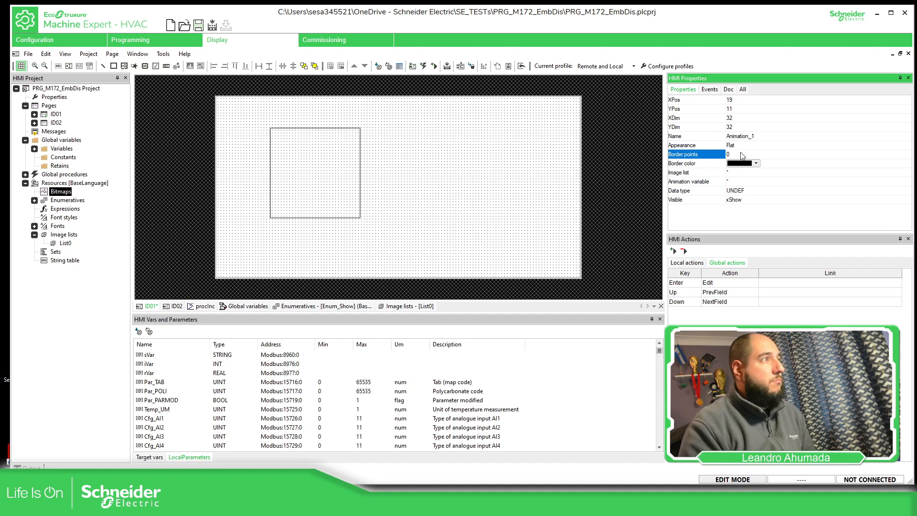
type("1")
key("Return")
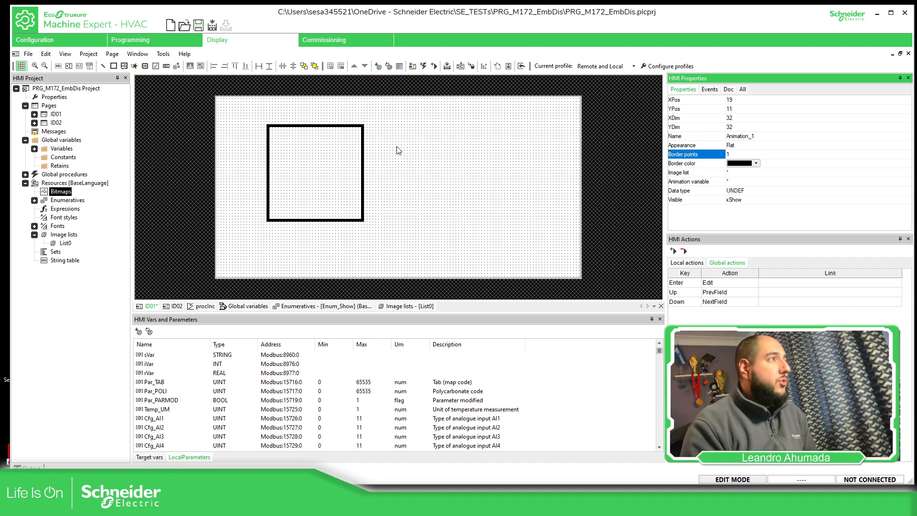
left_click(383, 140)
left_click(360, 127)
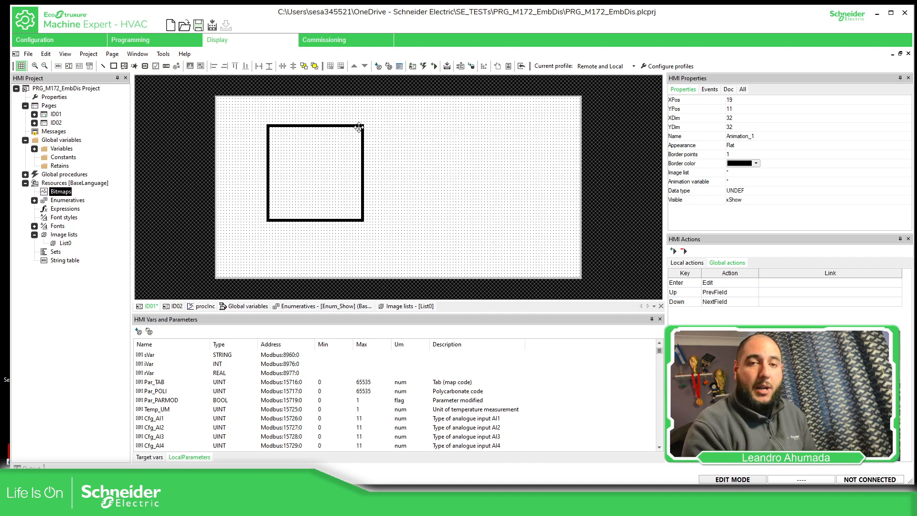
Import the bitmap Fan0_12x12.bmp from the BW_LowRes folder of the HMI template resources into the project
right_click(70, 193)
left_click(91, 198)
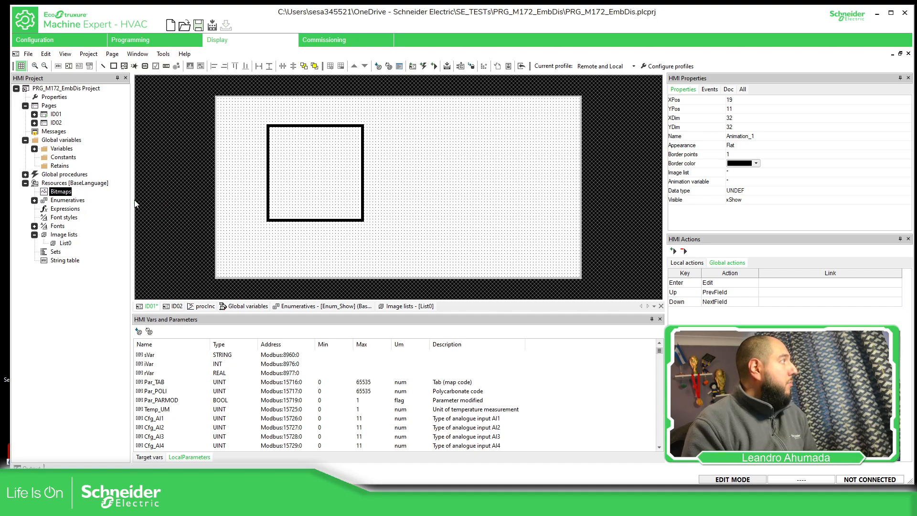
left_click_drag(517, 145, 457, 94)
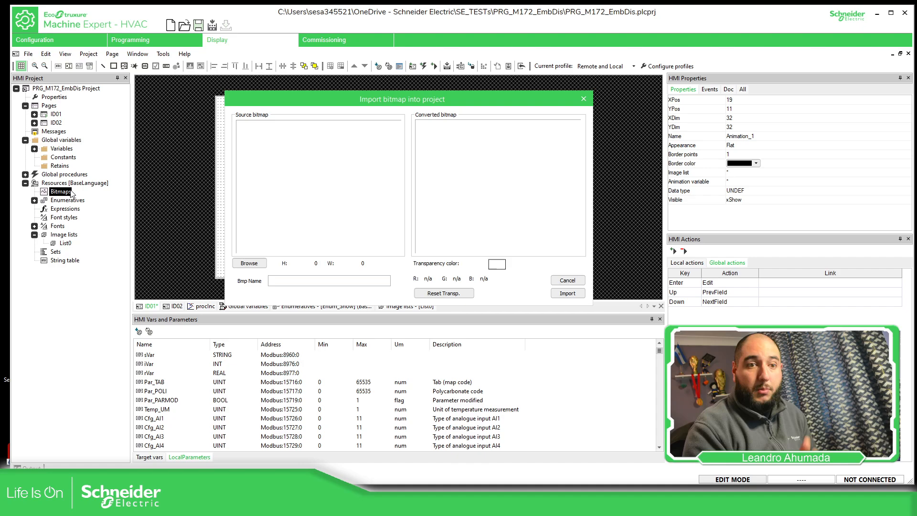
left_click(261, 265)
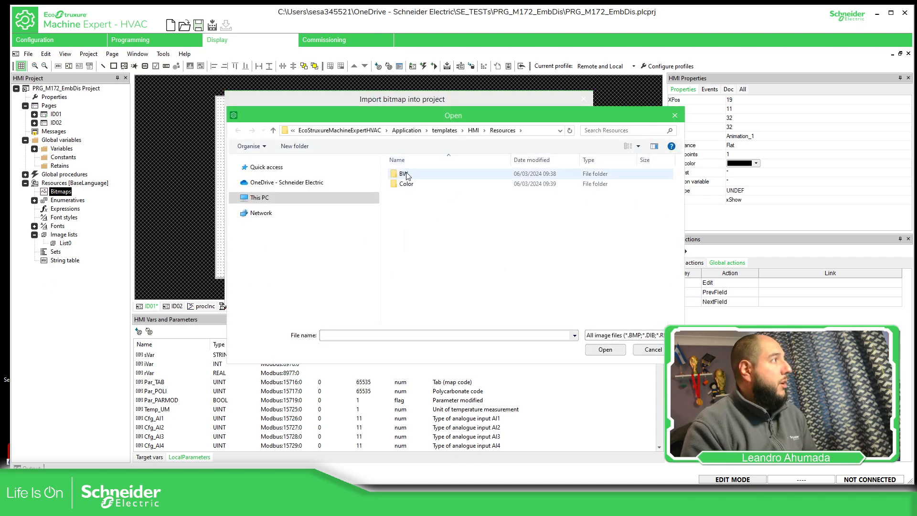
double_click(406, 175)
double_click(423, 184)
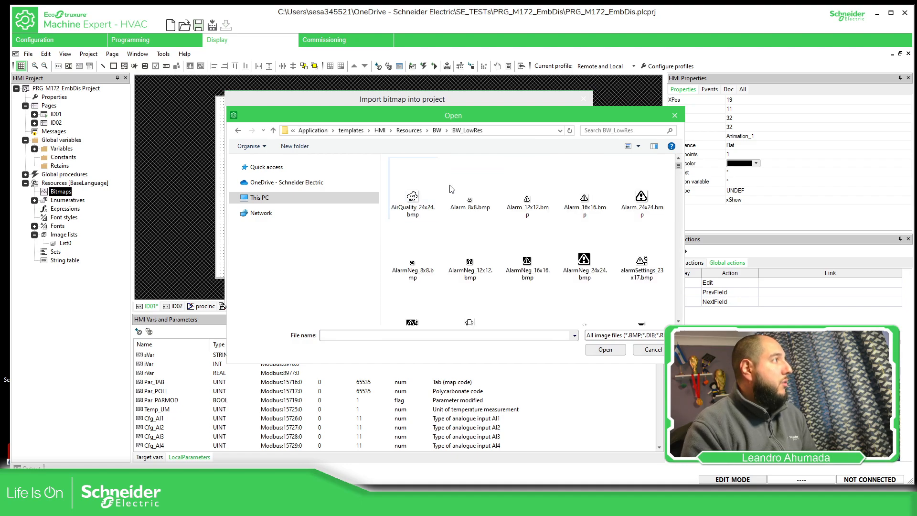
scroll(622, 239, "down", 3)
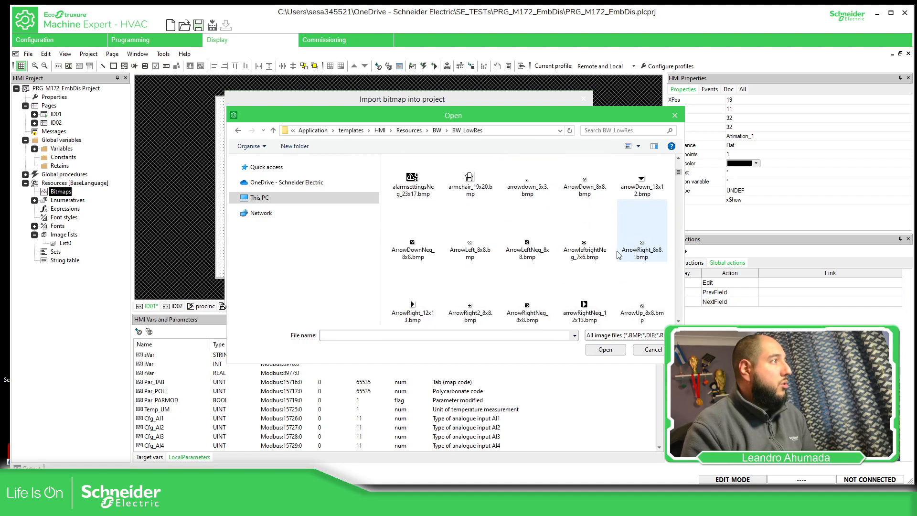
scroll(615, 267, "down", 6)
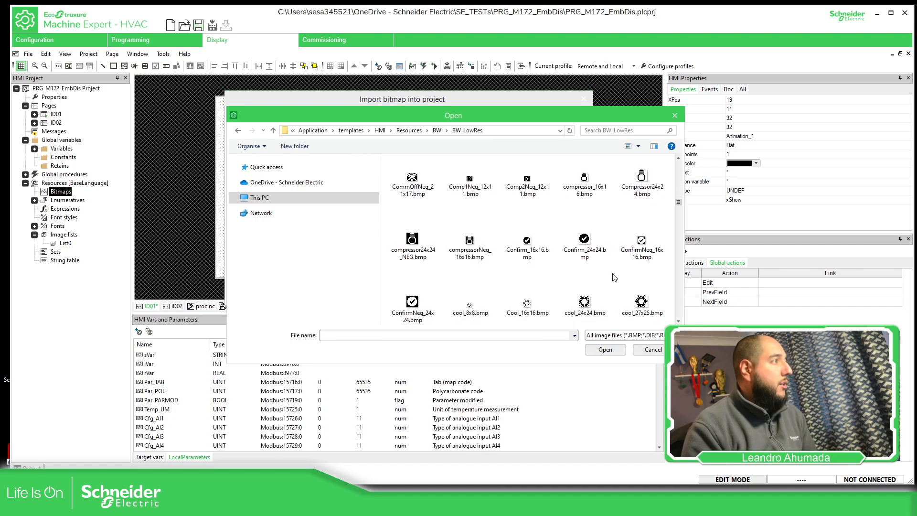
scroll(615, 279, "down", 6)
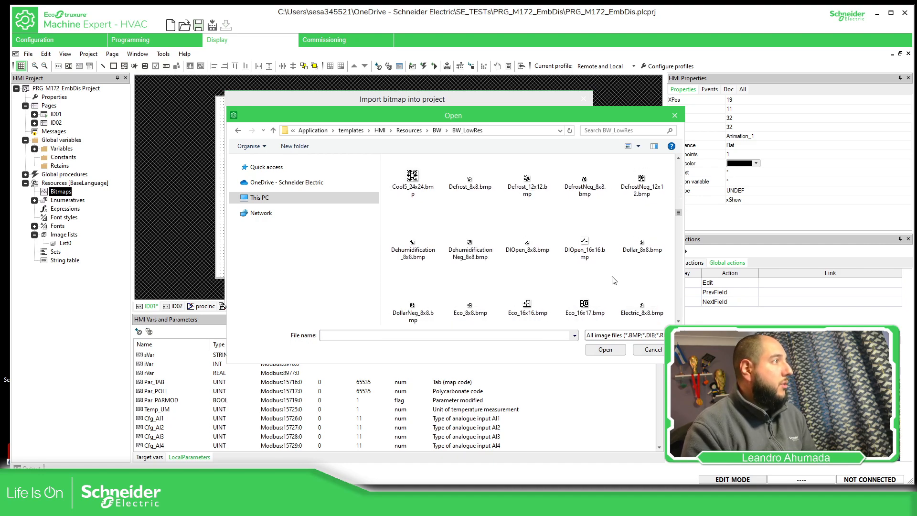
scroll(601, 268, "down", 3)
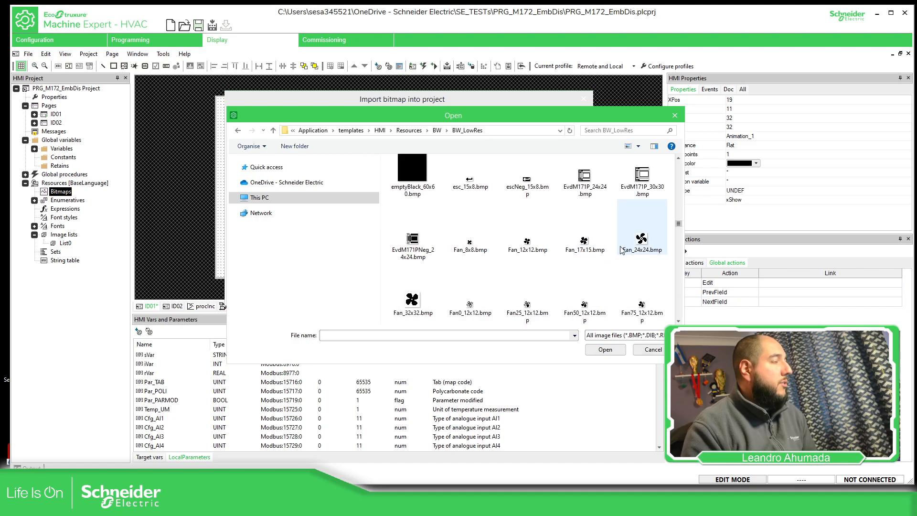
scroll(622, 250, "down", 1)
left_click(473, 244)
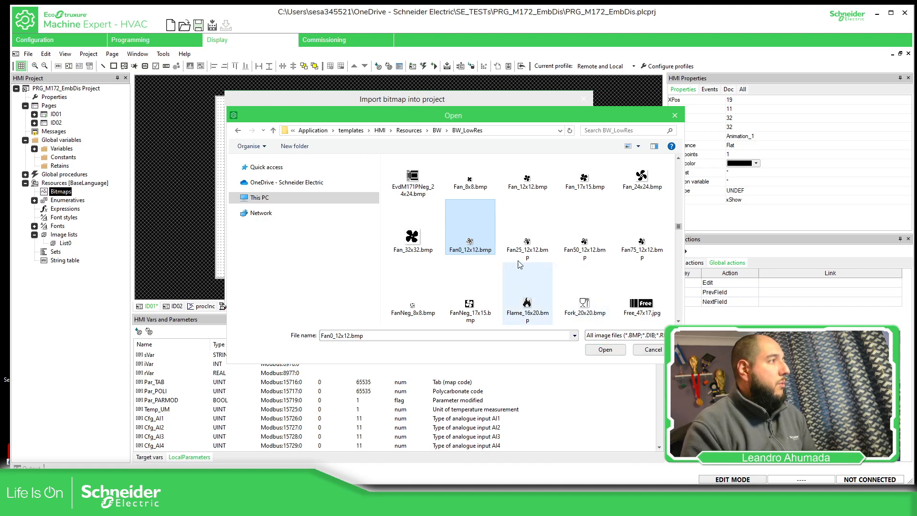
left_click(605, 354)
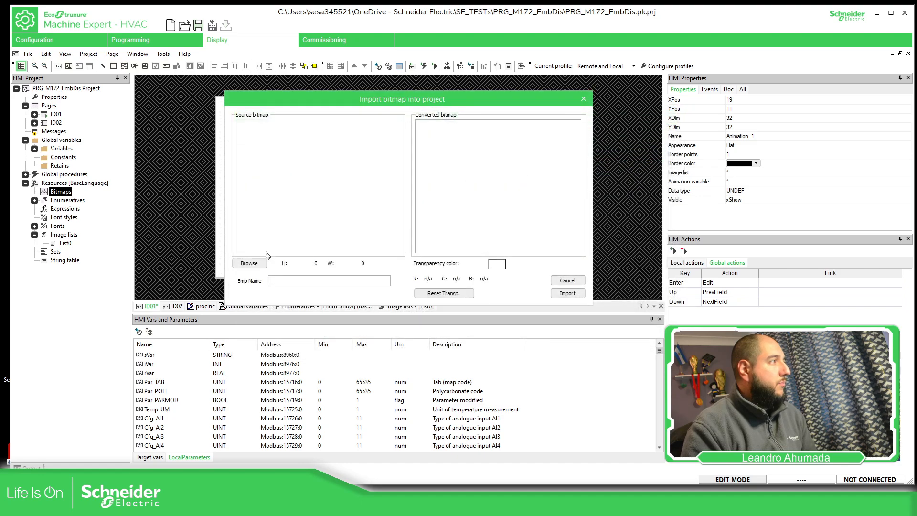
left_click(567, 293)
Import the bitmap Fan25_12x12.bmp from the BW_LowRes folder into the project's bitmaps
left_click(25, 157)
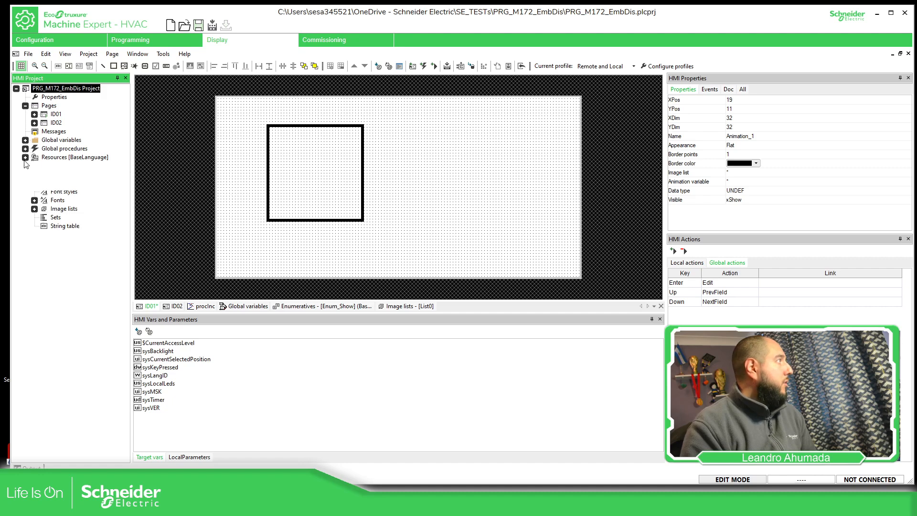
left_click(35, 165)
left_click(67, 166)
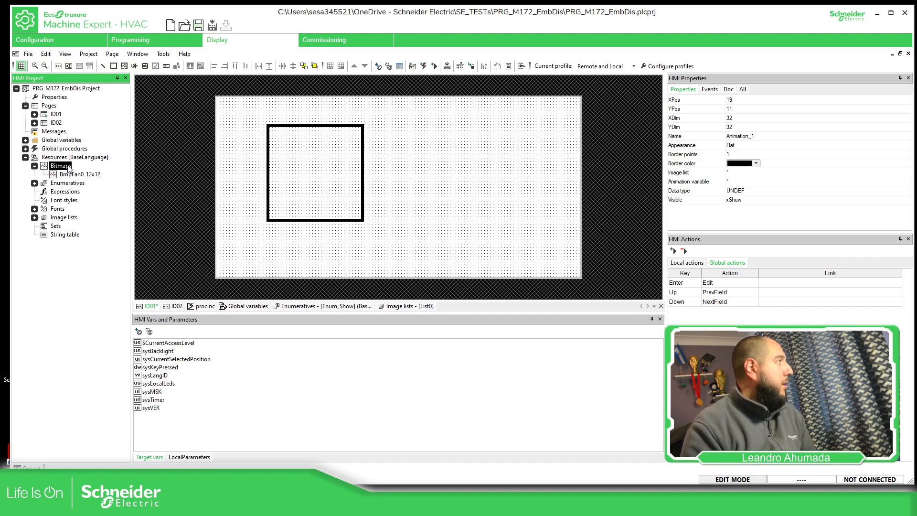
right_click(67, 167)
left_click(95, 176)
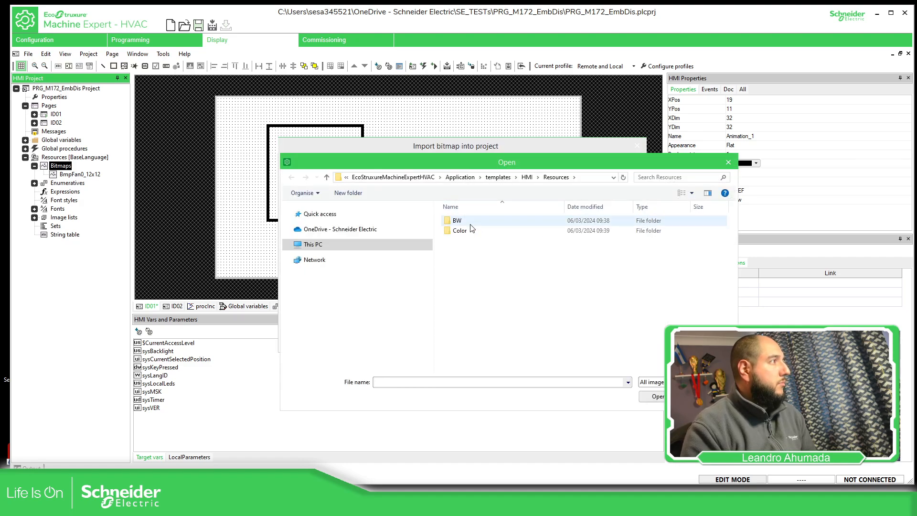
double_click(464, 221)
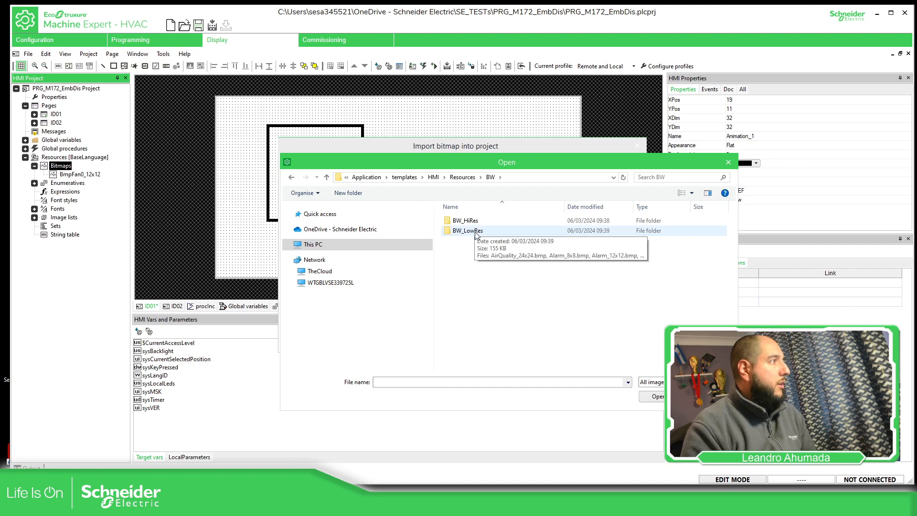
left_click(477, 235)
key("Return")
scroll(621, 286, "down", 2)
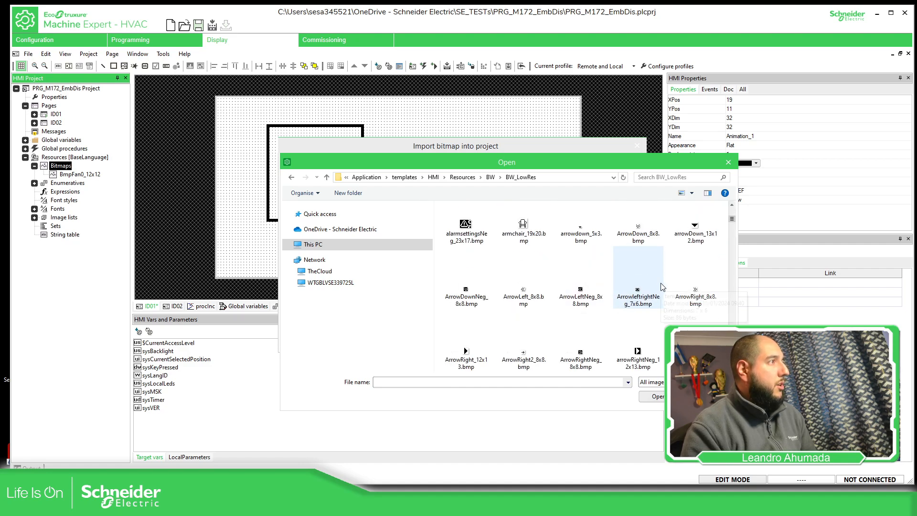
scroll(686, 311, "down", 5)
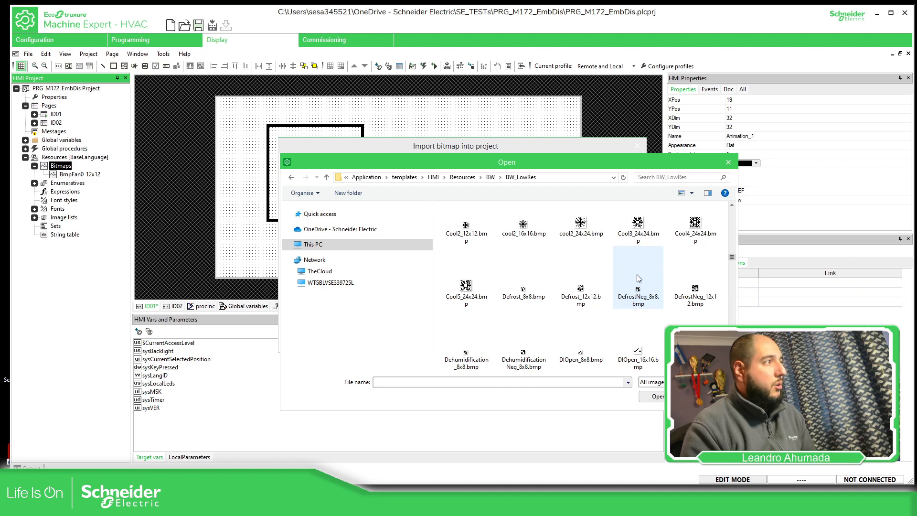
scroll(636, 288, "down", 1)
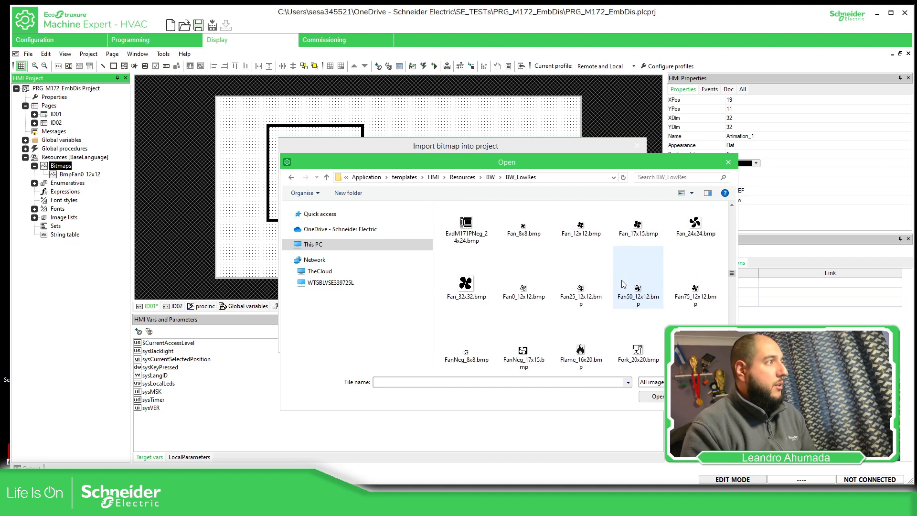
left_click(581, 287)
left_click(658, 396)
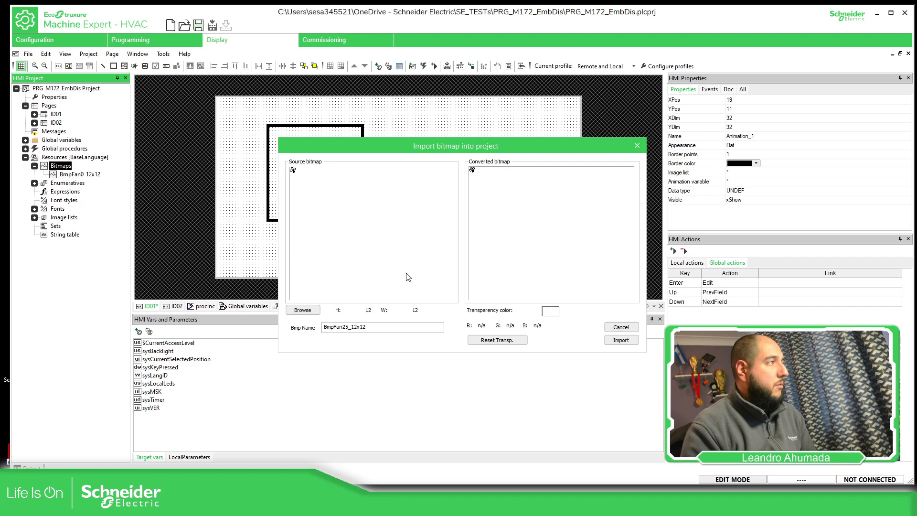
left_click(615, 337)
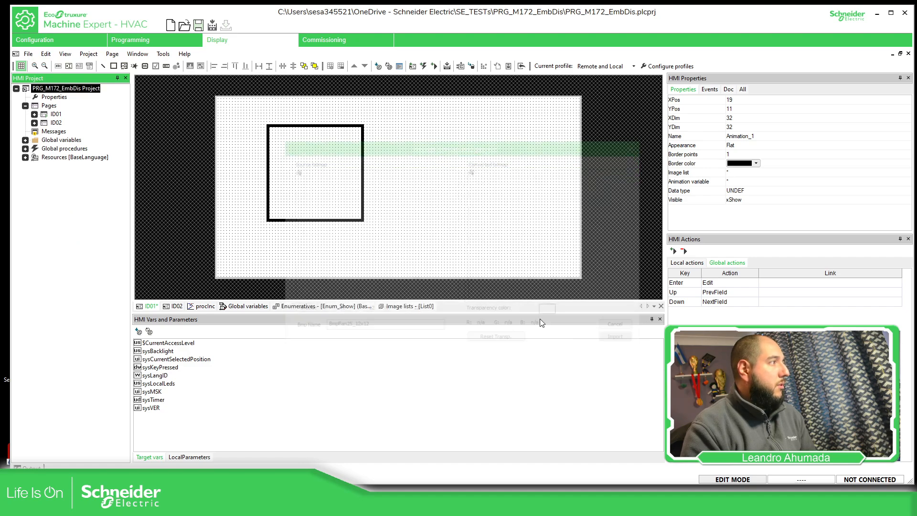
Import the bitmap Fan50_12x12.bmp from the BW_LowRes folder of the HMI template resources into the project's bitmaps
left_click(26, 157)
left_click(34, 166)
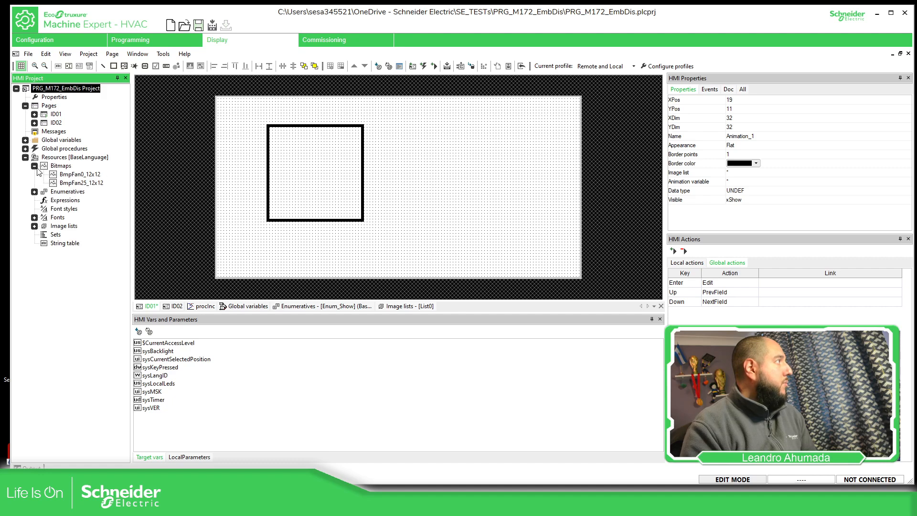
right_click(60, 165)
left_click(101, 165)
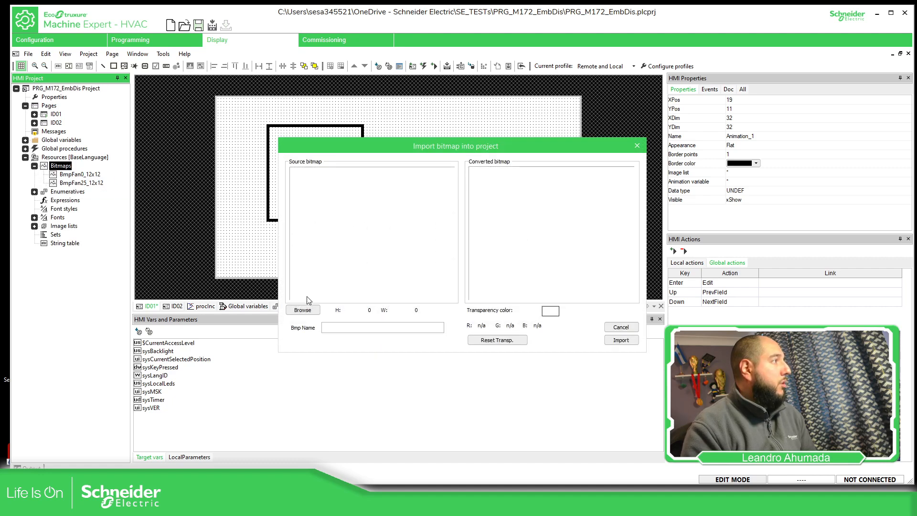
left_click(304, 310)
left_click(454, 224)
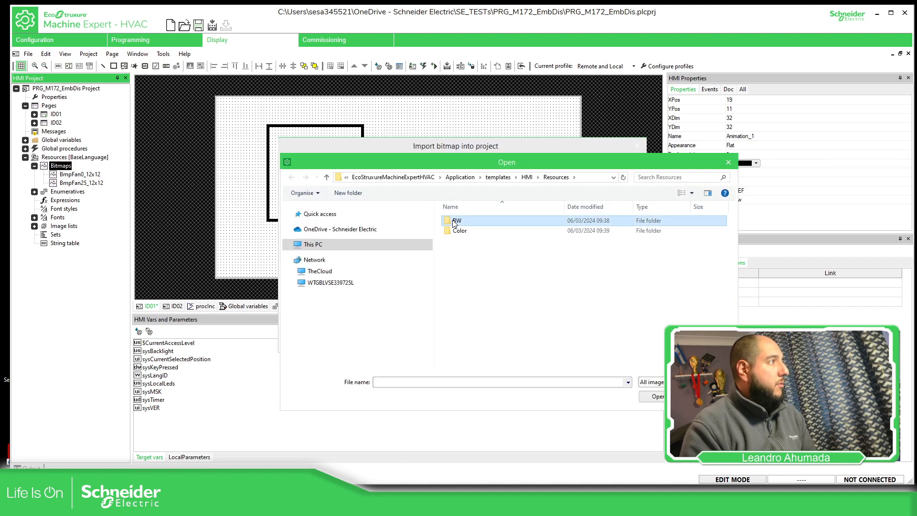
double_click(454, 223)
double_click(470, 231)
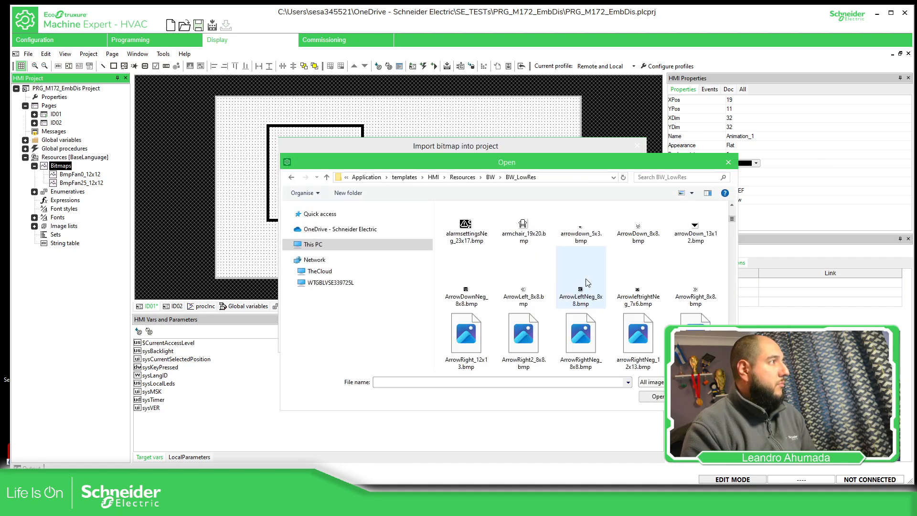
scroll(588, 283, "down", 10)
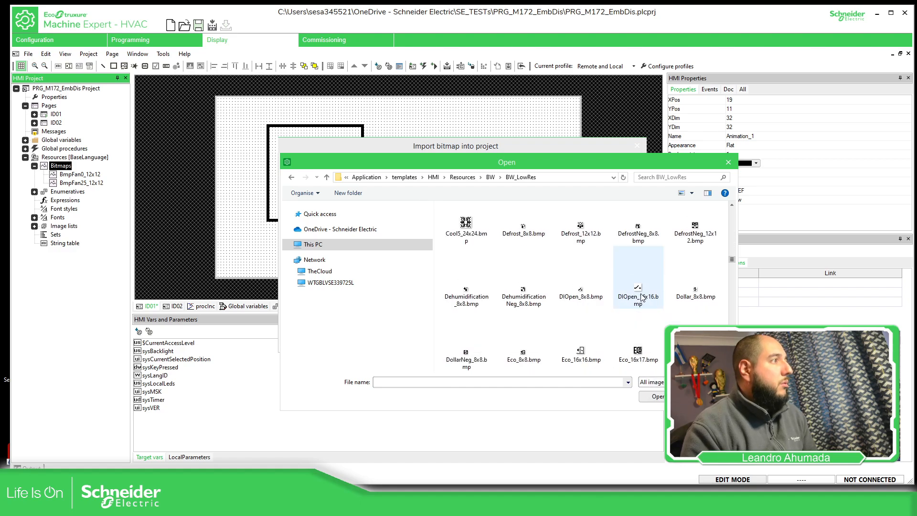
scroll(634, 286, "down", 5)
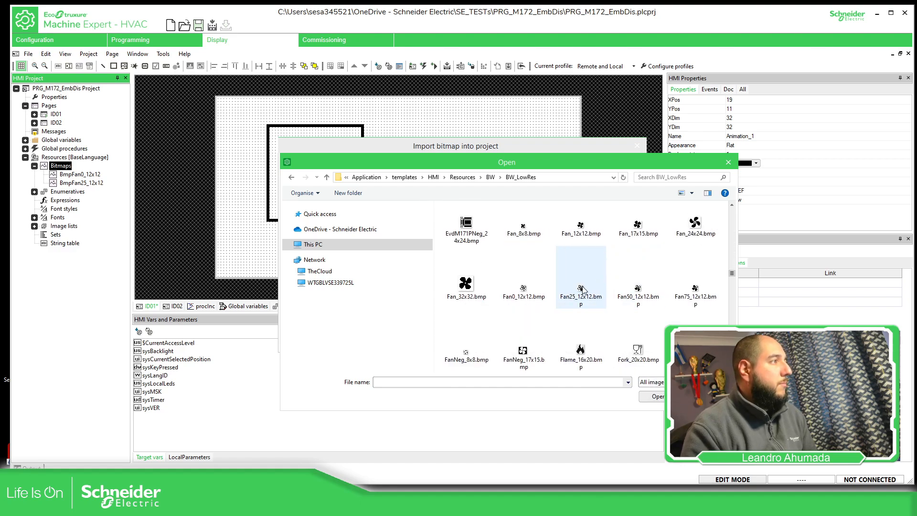
double_click(631, 292)
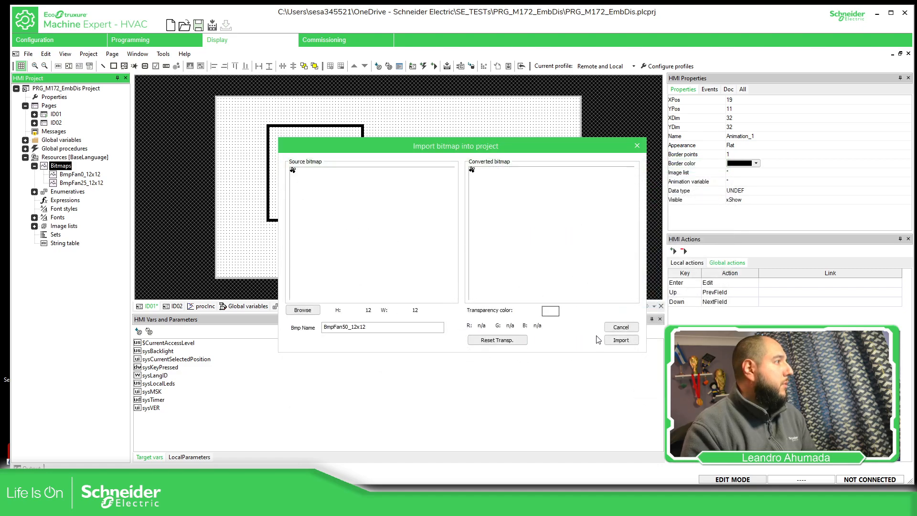
left_click(621, 340)
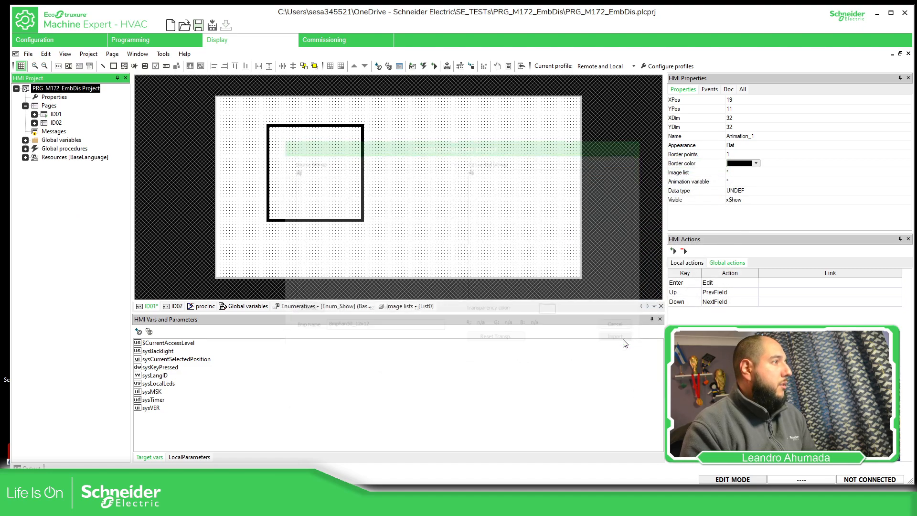
Import the bitmap Fan75_12x12.bmp from the BW_LowRes folder into the project's bitmaps
left_click(25, 157)
left_click(35, 167)
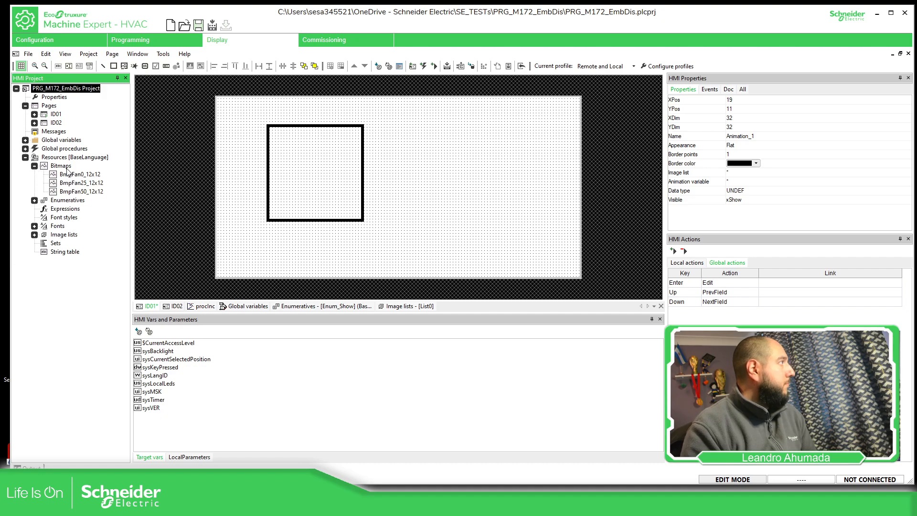
right_click(67, 170)
left_click(86, 187)
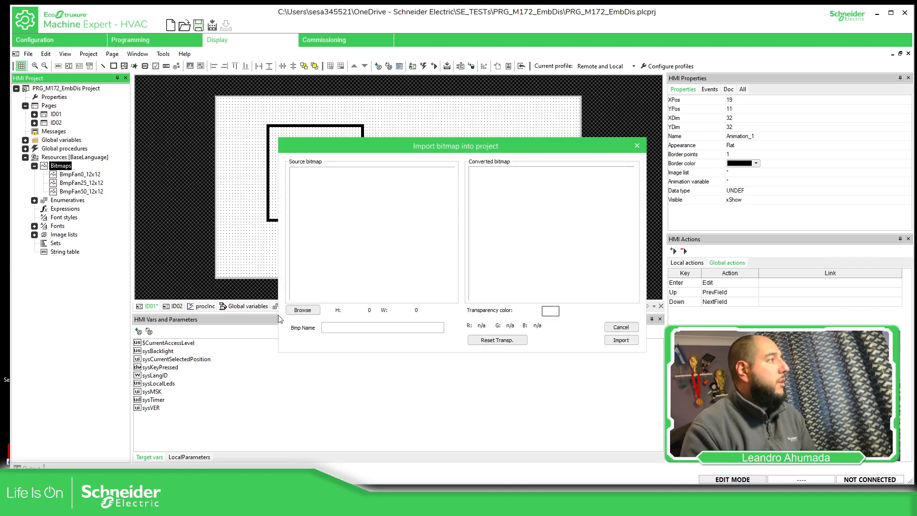
left_click(302, 309)
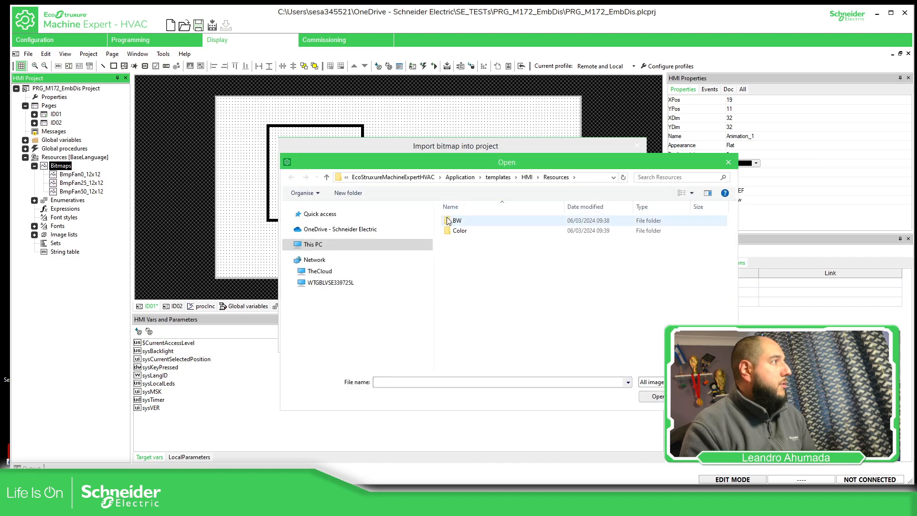
double_click(452, 221)
double_click(461, 230)
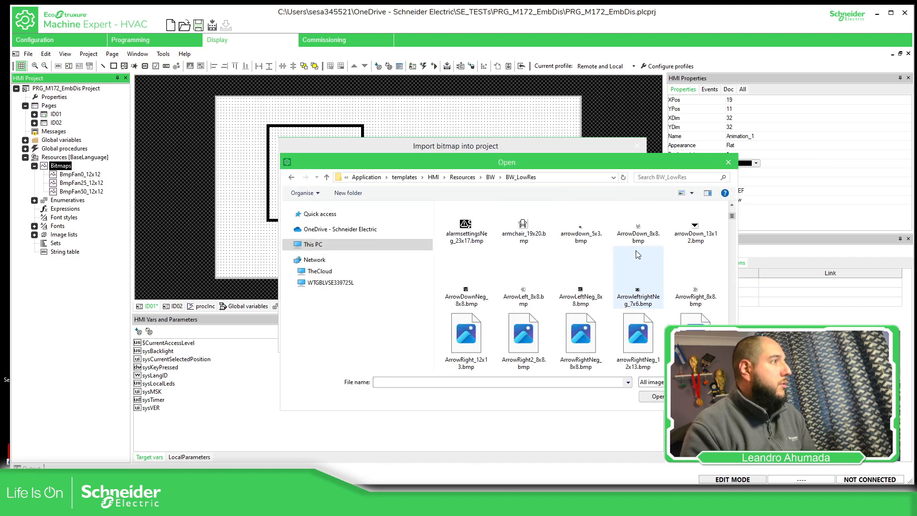
scroll(638, 254, "down", 10)
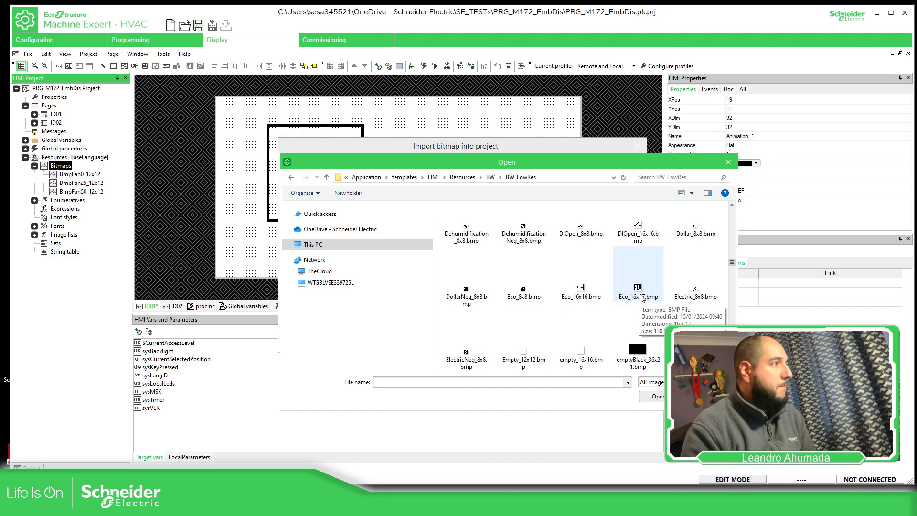
scroll(641, 299, "down", 8)
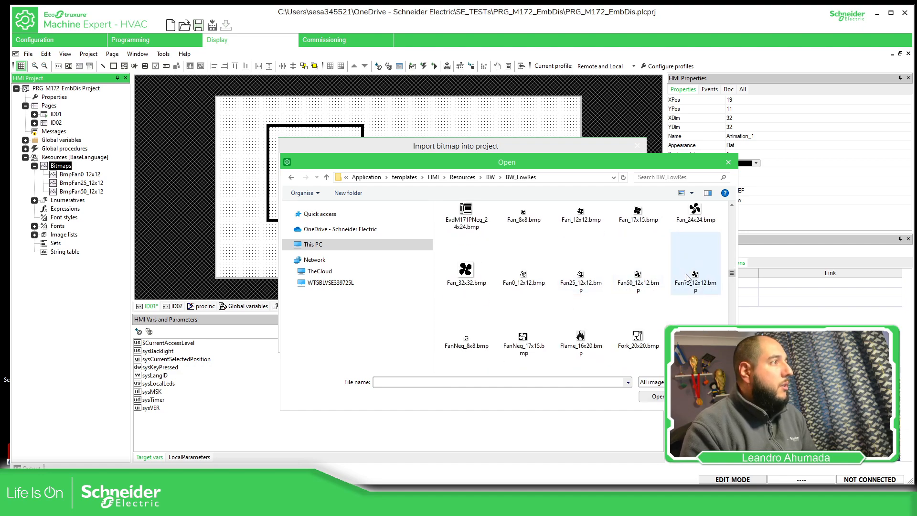
left_click(687, 278)
left_click(656, 398)
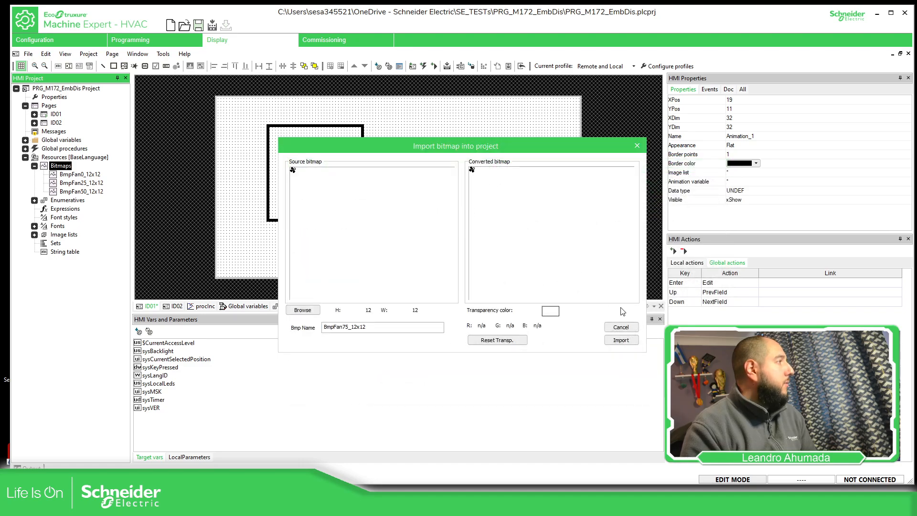
left_click(621, 340)
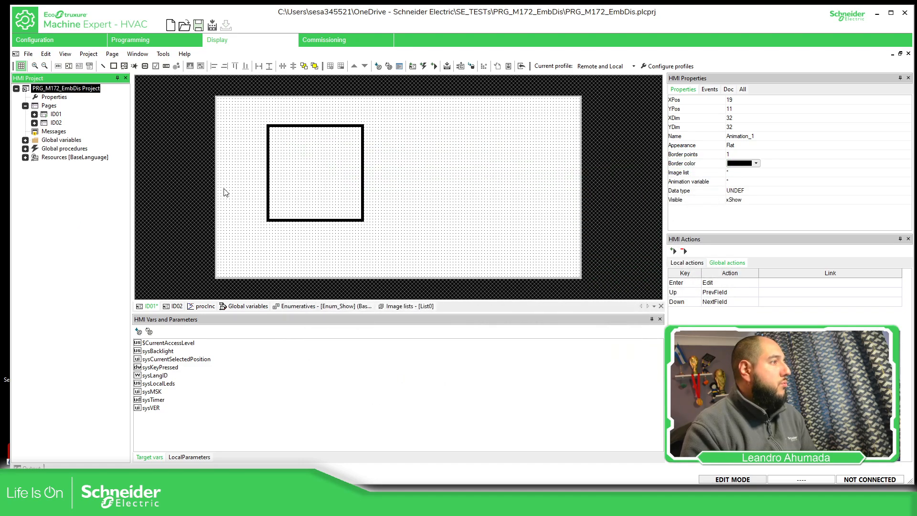
Import the bitmap Fan_12x12.bmp from the BW_LowRes folder into the project's bitmaps
left_click(25, 157)
left_click(35, 166)
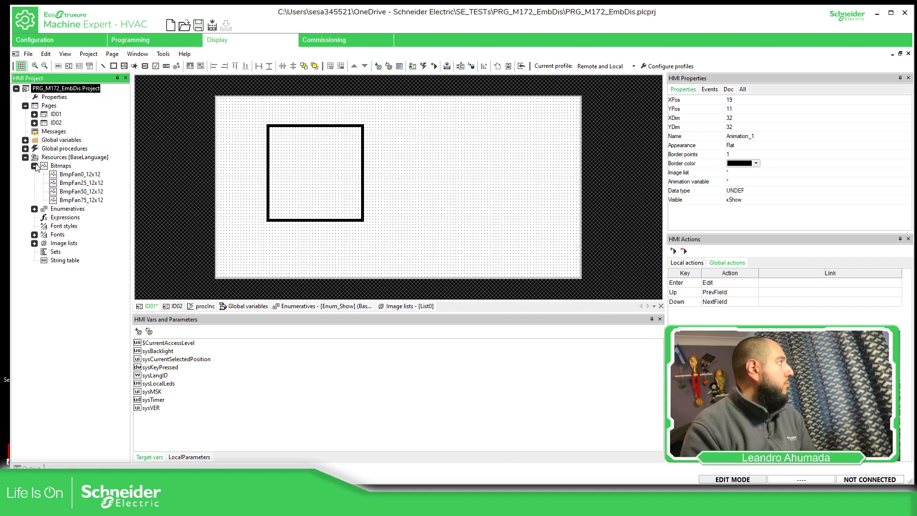
right_click(66, 168)
left_click(96, 171)
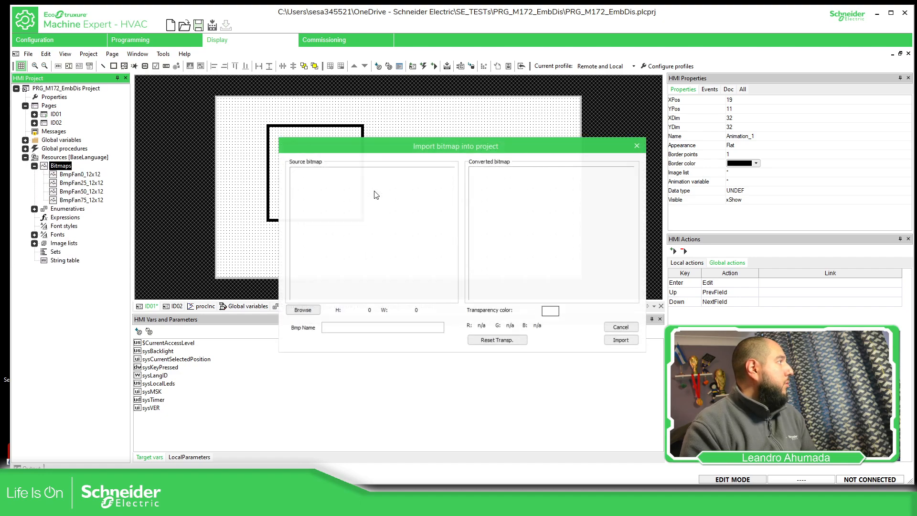
left_click(311, 311)
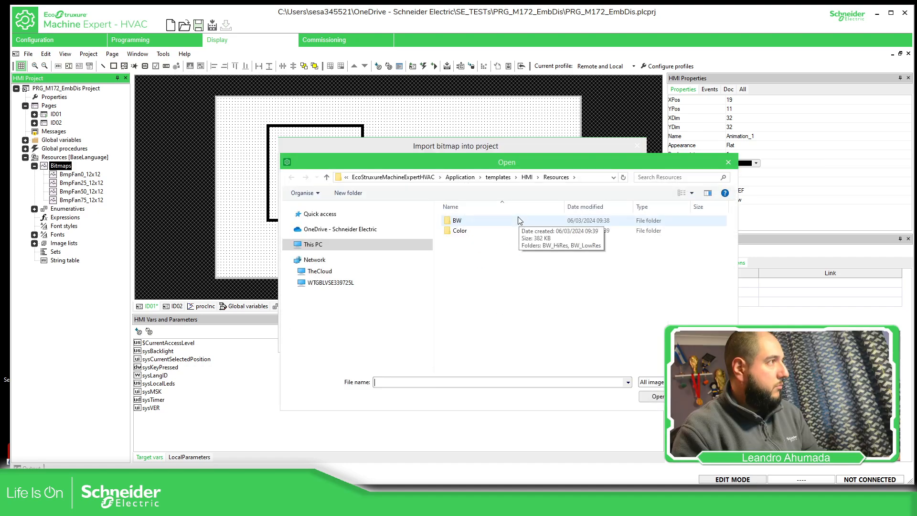
double_click(511, 220)
double_click(511, 231)
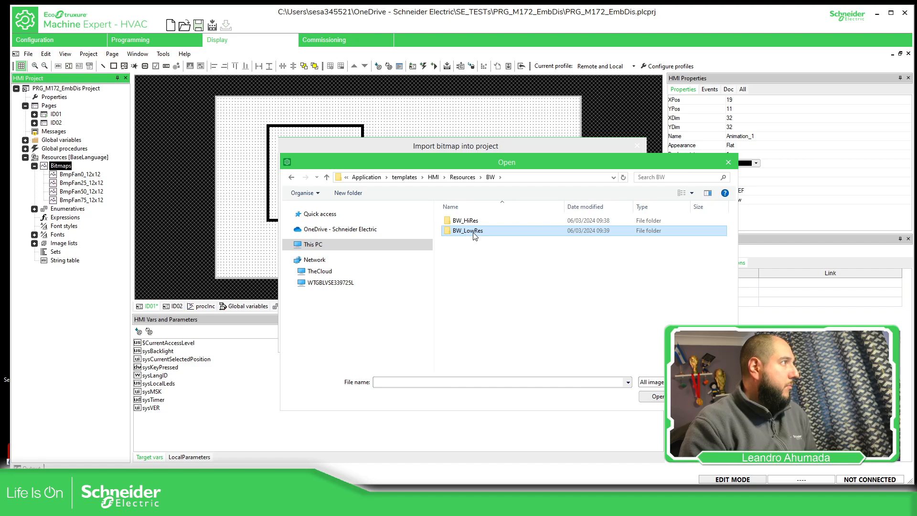
scroll(621, 253, "down", 10)
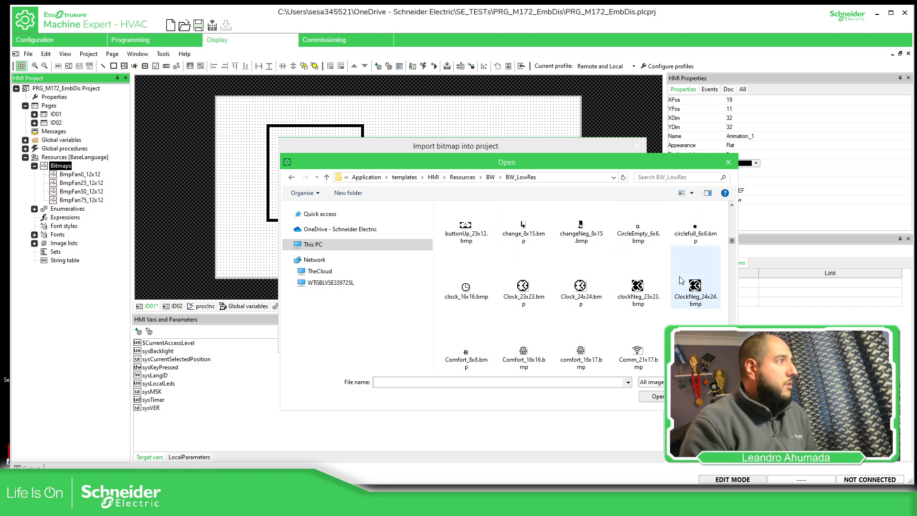
scroll(659, 272, "down", 8)
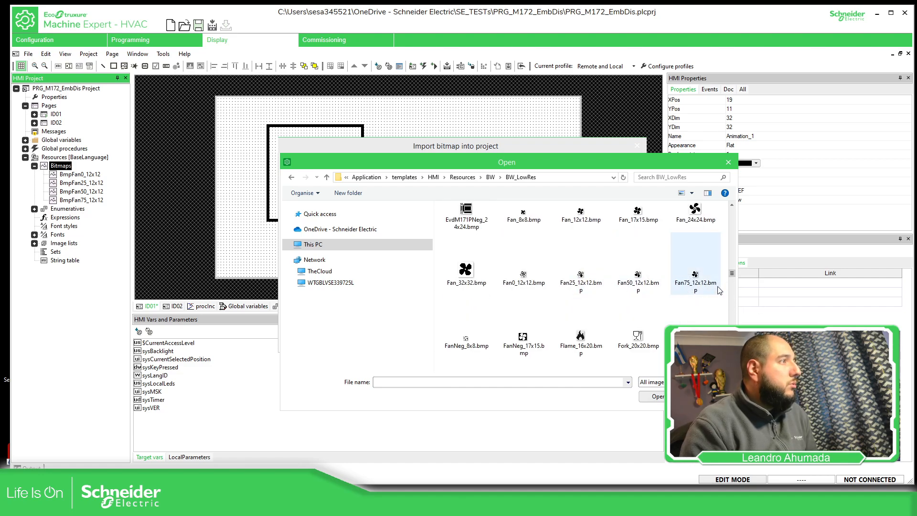
left_click(588, 220)
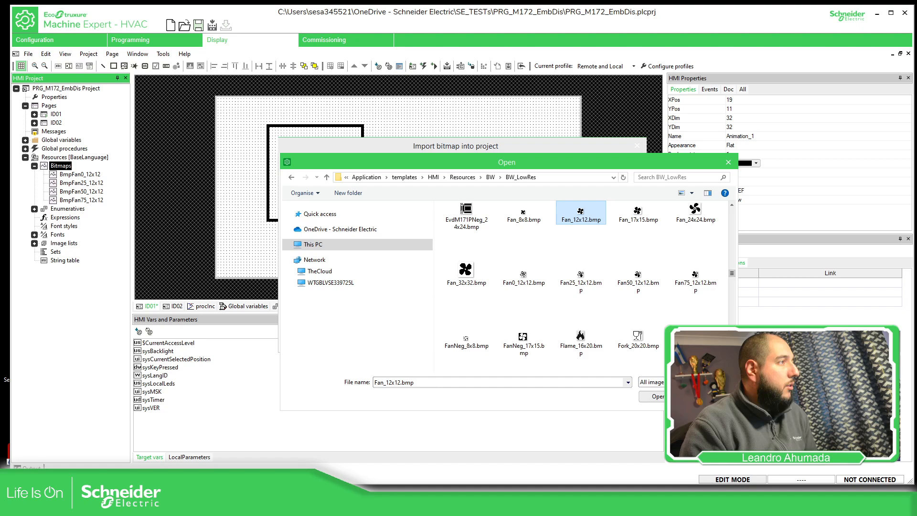
key("Return")
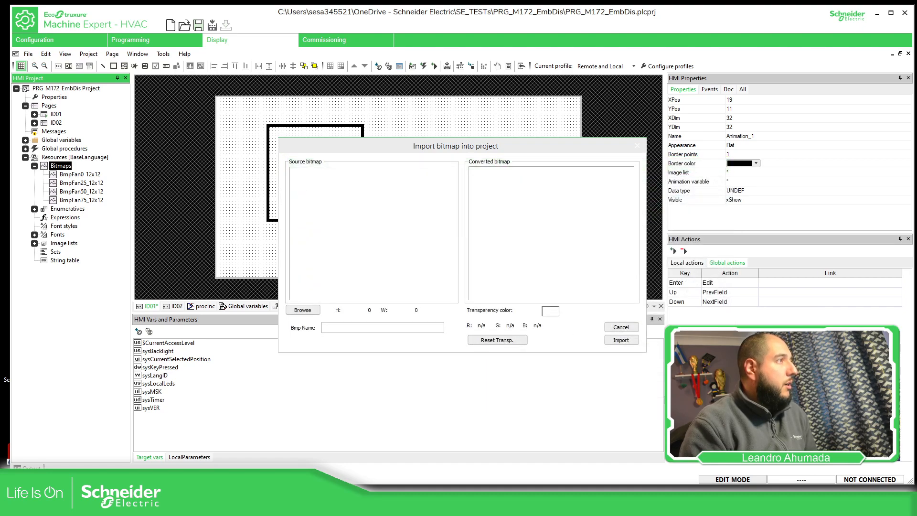
left_click(616, 338)
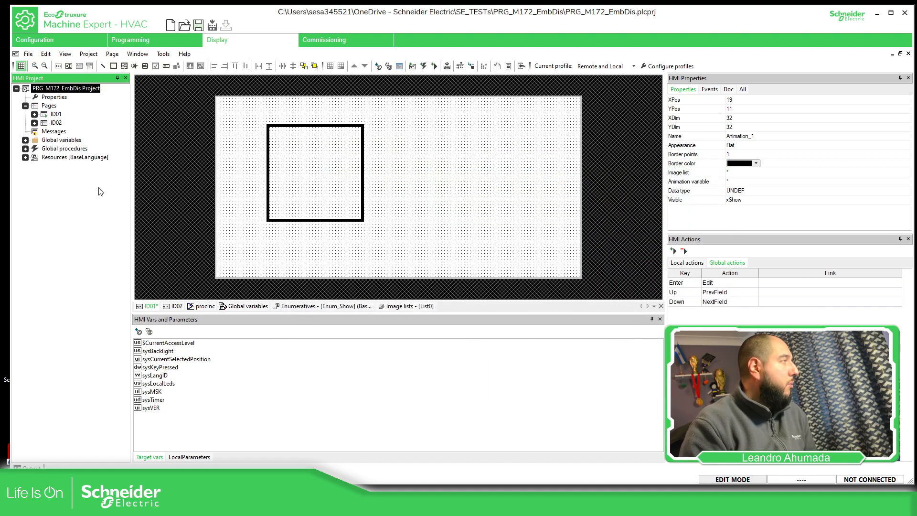
Import the bitmap Flame_16x20.bmp from the BW_LowRes folder into the project's bitmaps
left_click(25, 157)
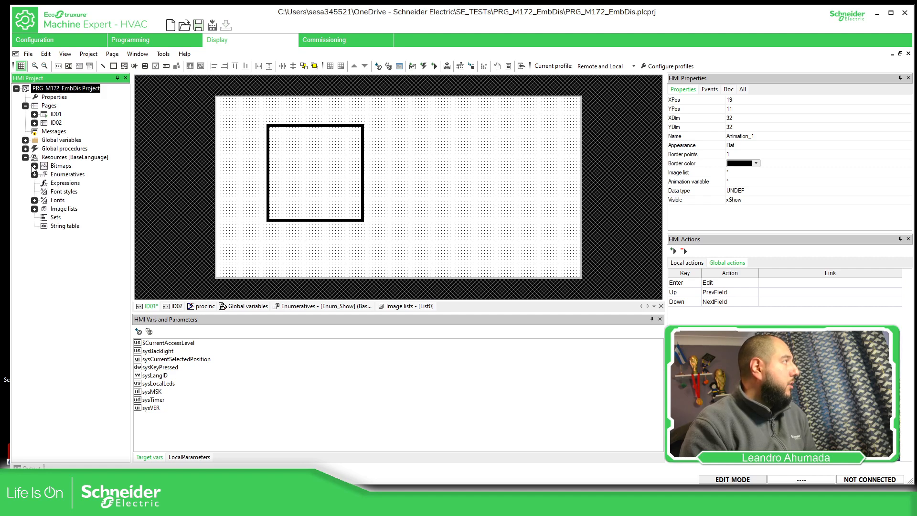
left_click(35, 166)
right_click(65, 167)
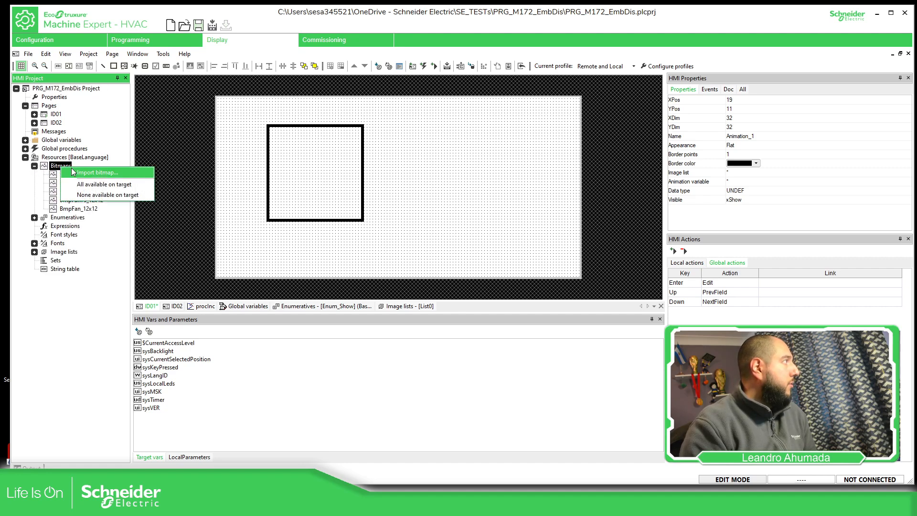
left_click(84, 173)
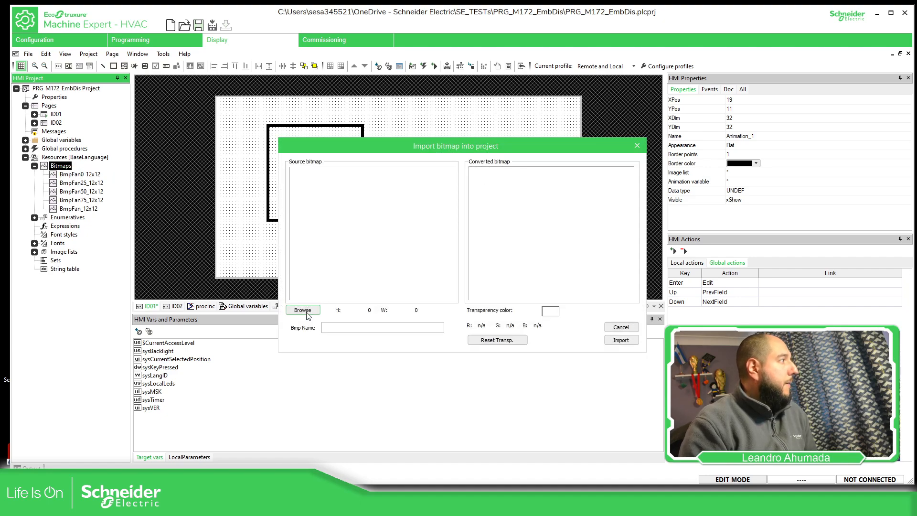
left_click(307, 313)
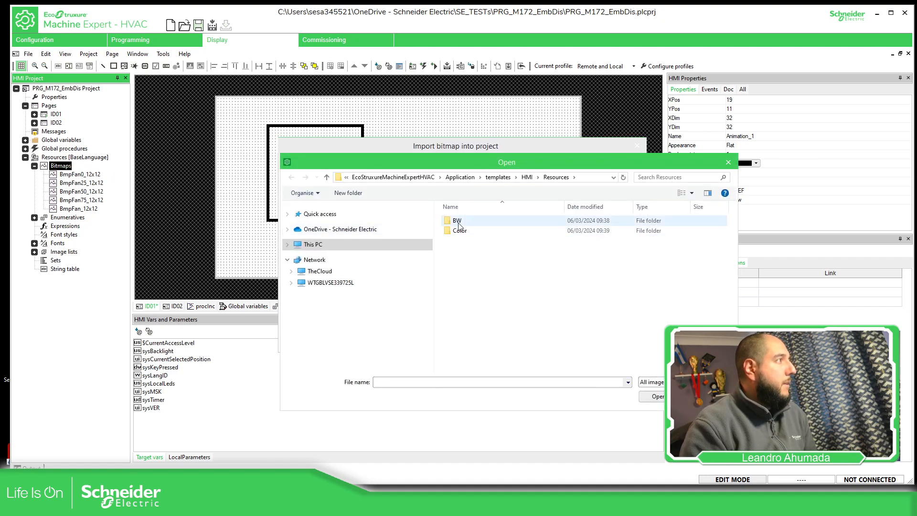
double_click(459, 226)
double_click(473, 231)
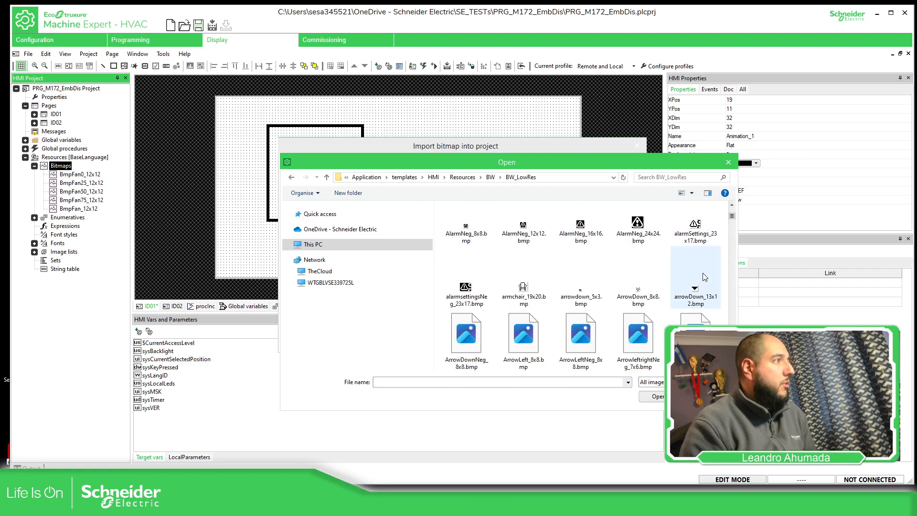
scroll(704, 277, "down", 10)
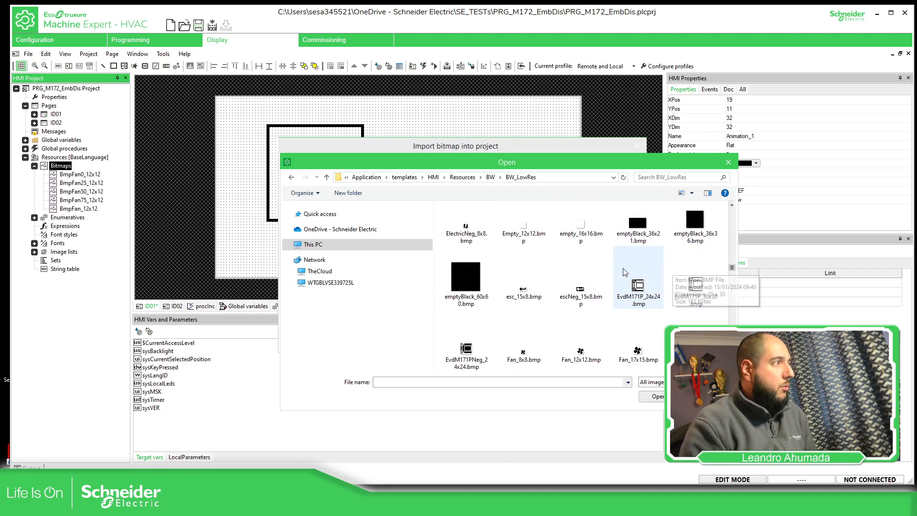
scroll(621, 268, "down", 3)
left_click(599, 248)
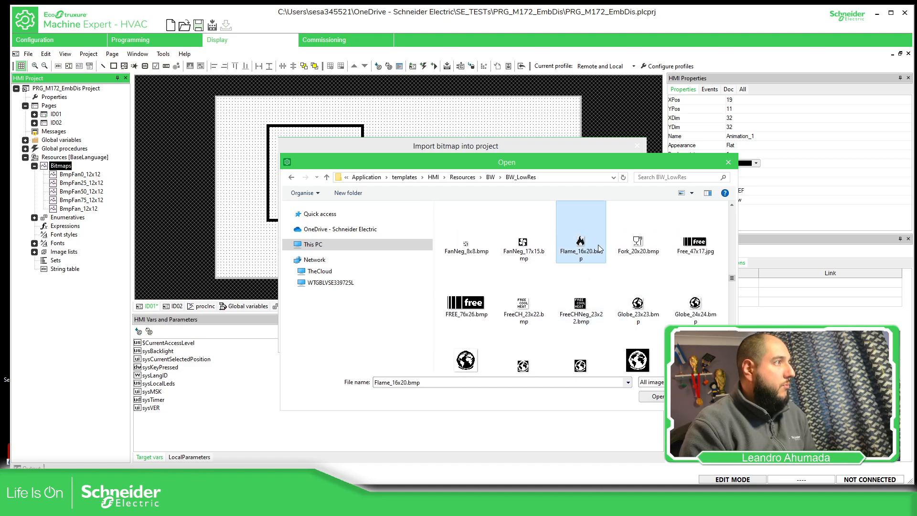
scroll(659, 341, "down", 1)
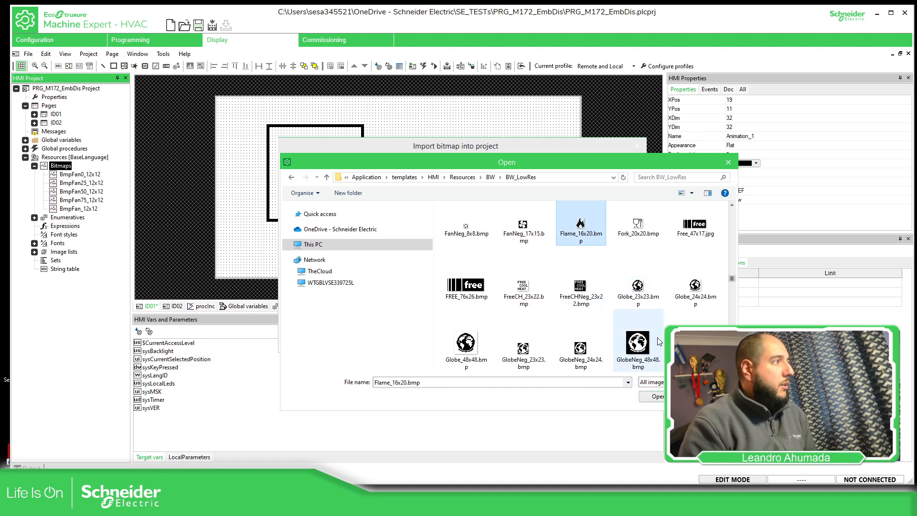
left_click(658, 397)
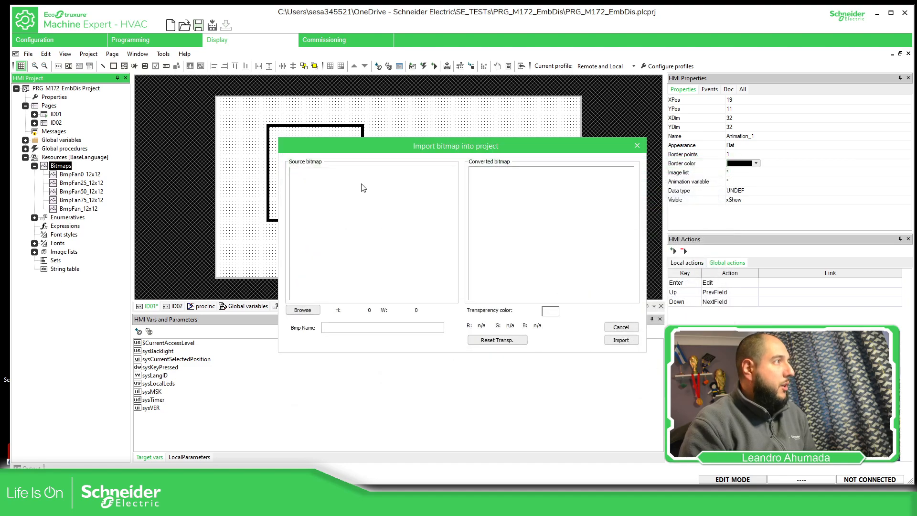
left_click(621, 340)
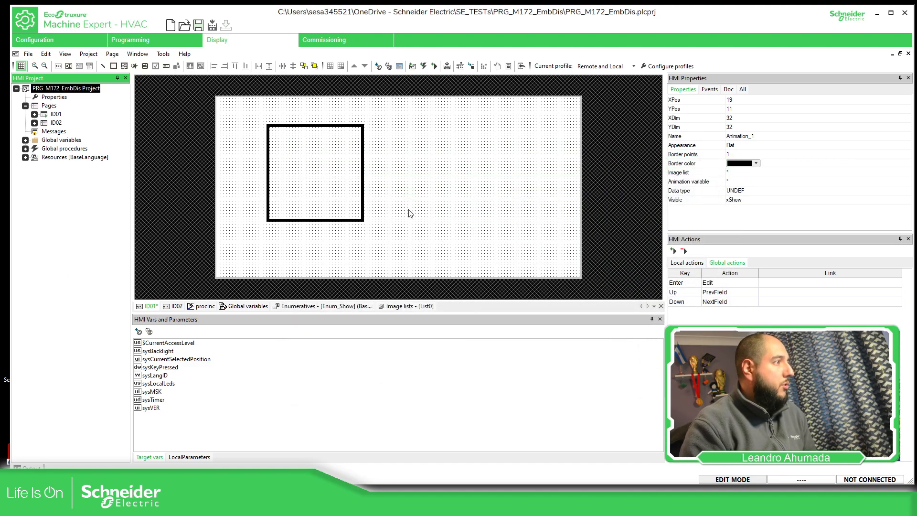
Move the animation box to about X 14, Y 13 on page ID01 and assign it the image list List0
left_click(317, 127)
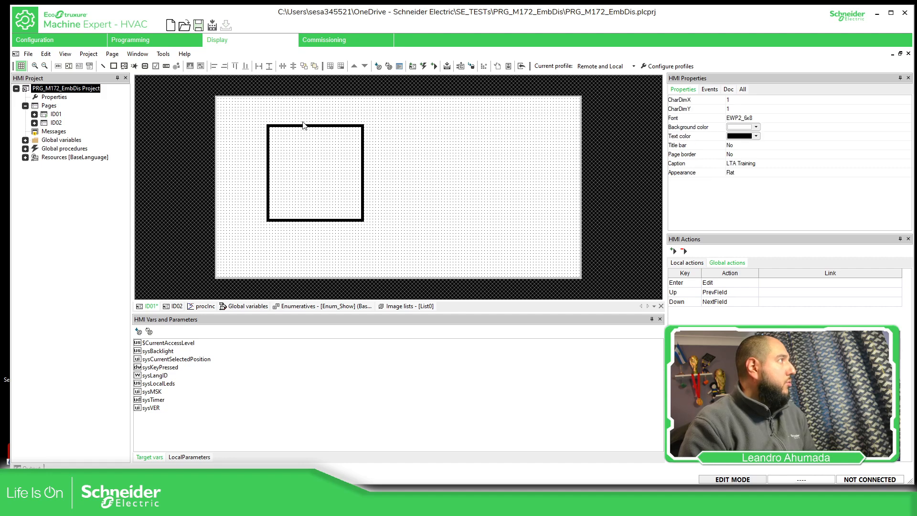
left_click(276, 127)
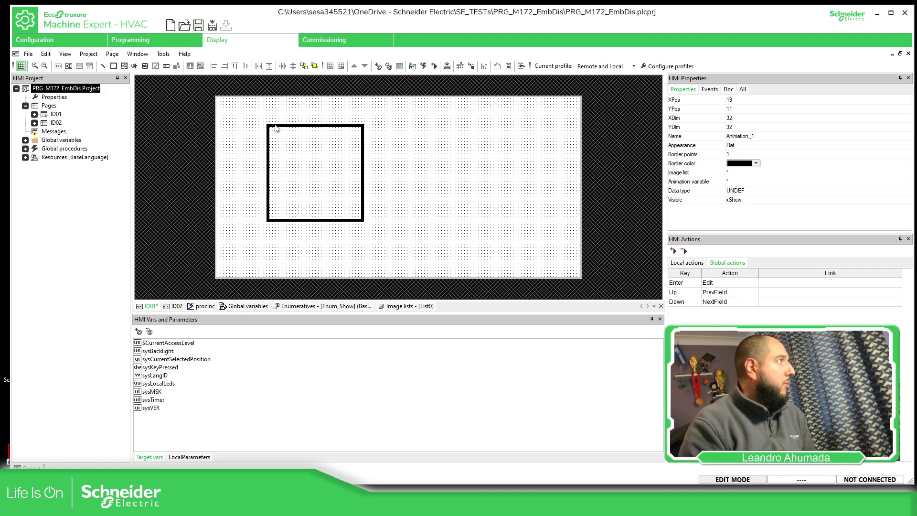
left_click(270, 132)
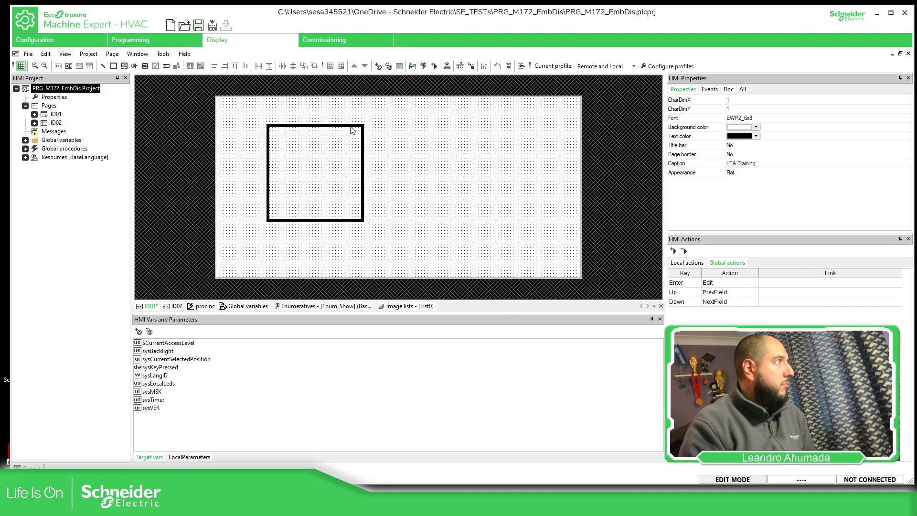
left_click_drag(383, 235, 255, 120)
left_click_drag(337, 127, 322, 133)
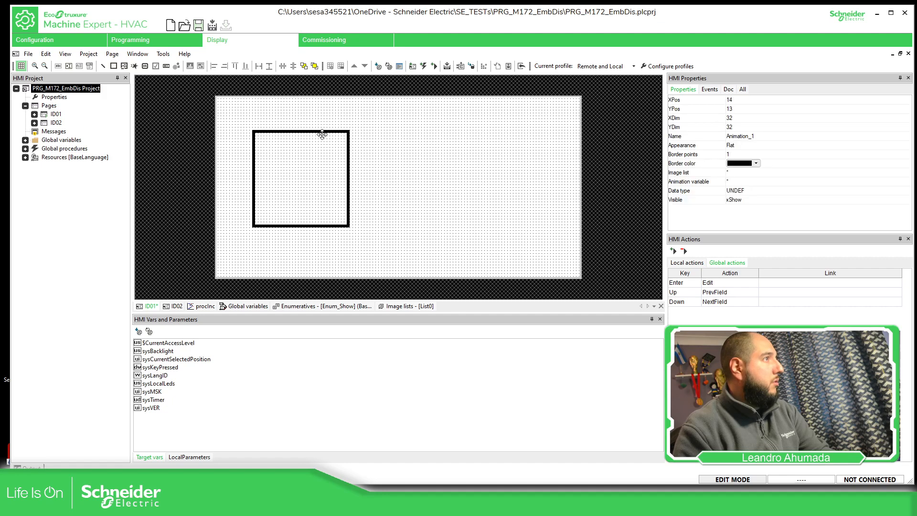
left_click(756, 172)
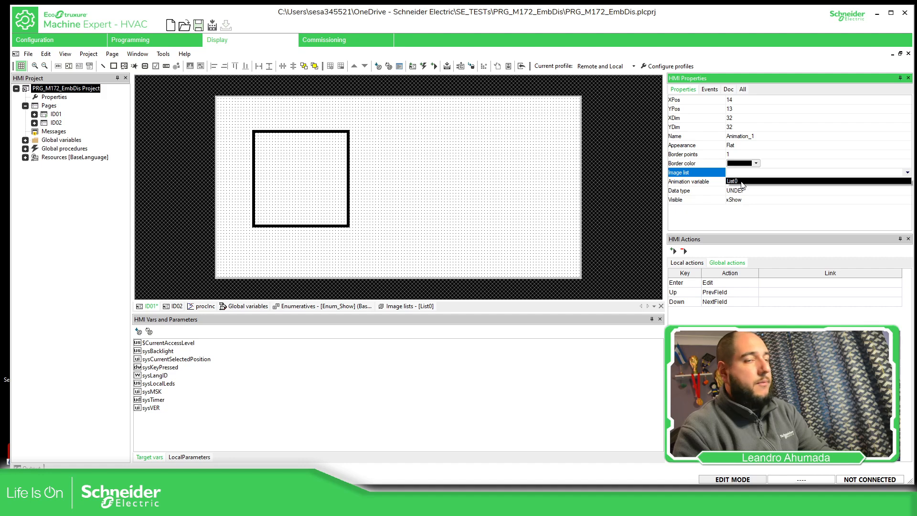
left_click(742, 181)
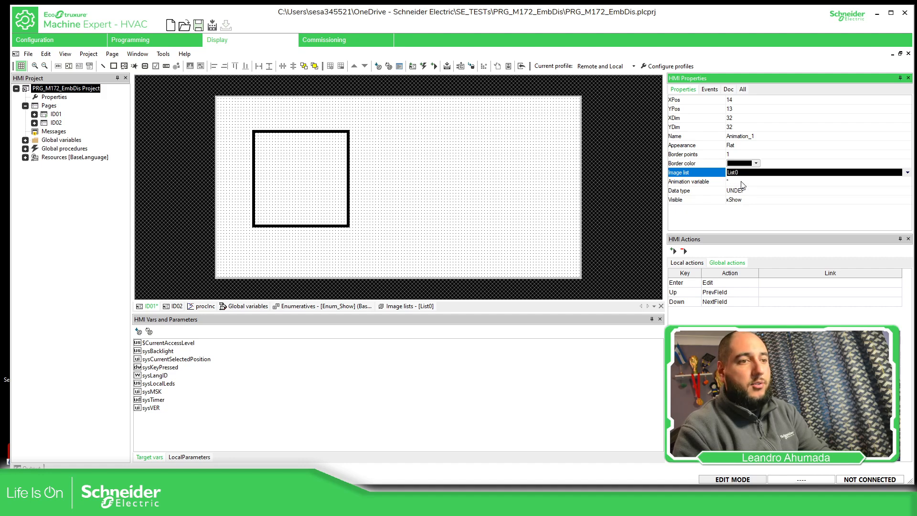
Delete the image list List0 from the project's base-language resources
left_click(25, 157)
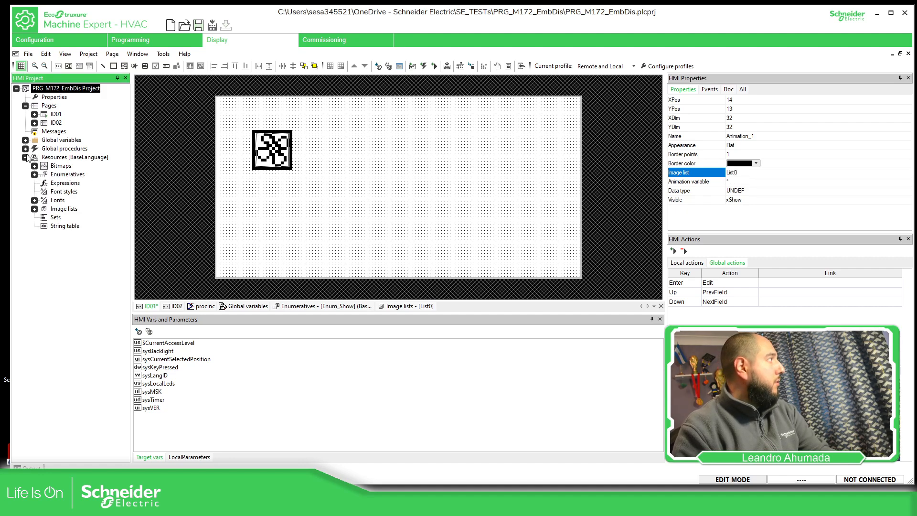
left_click(35, 209)
left_click(67, 211)
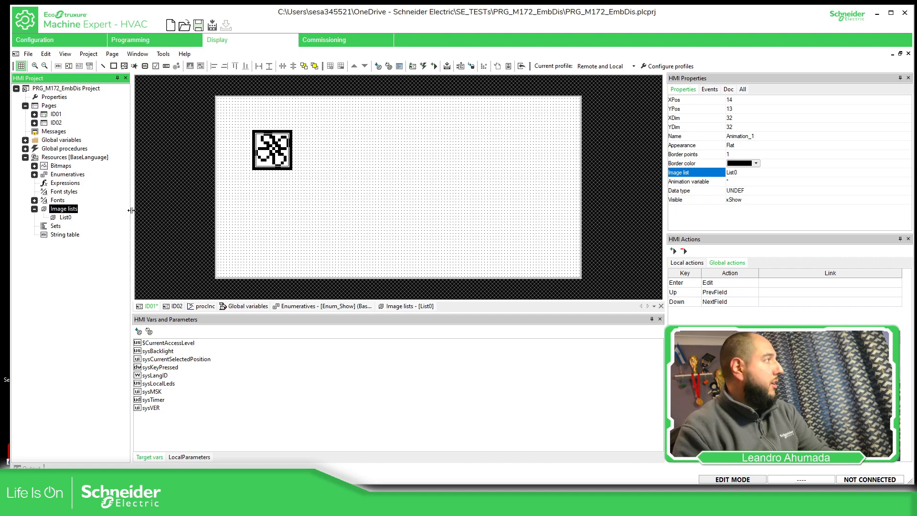
right_click(65, 218)
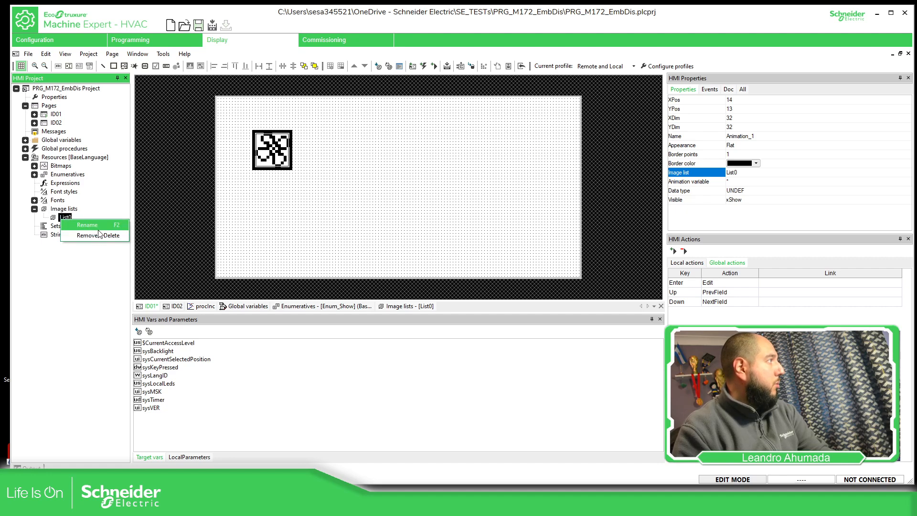
left_click(99, 237)
left_click(462, 274)
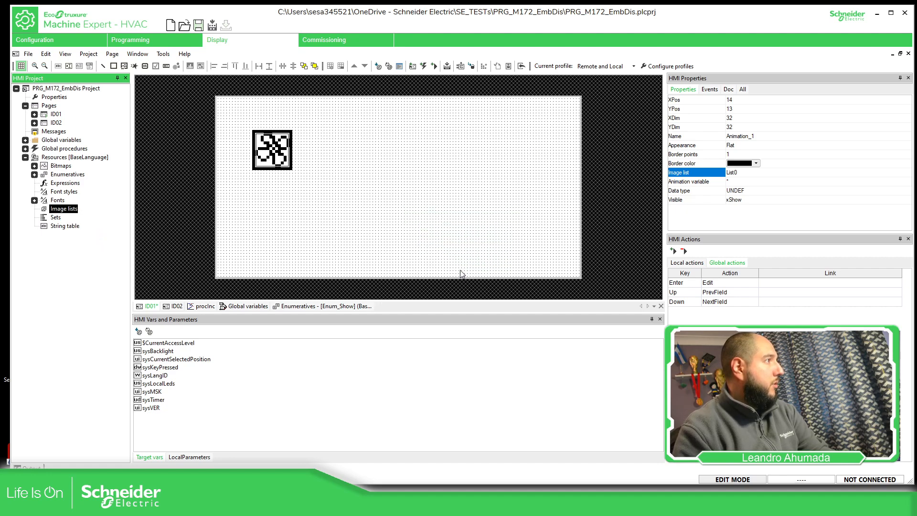
left_click(571, 196)
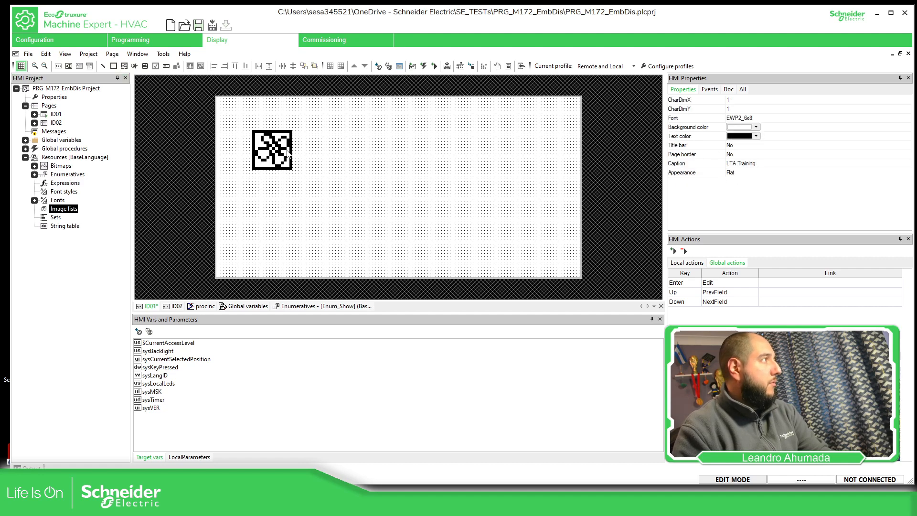
Check which image lists are available for the animation object on page ID01
left_click(289, 154)
left_click(744, 173)
left_click(831, 173)
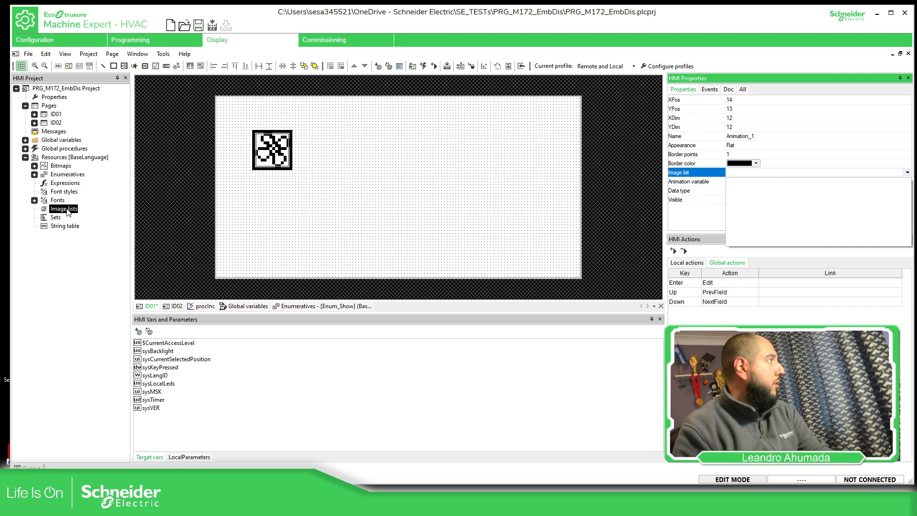
left_click(343, 209)
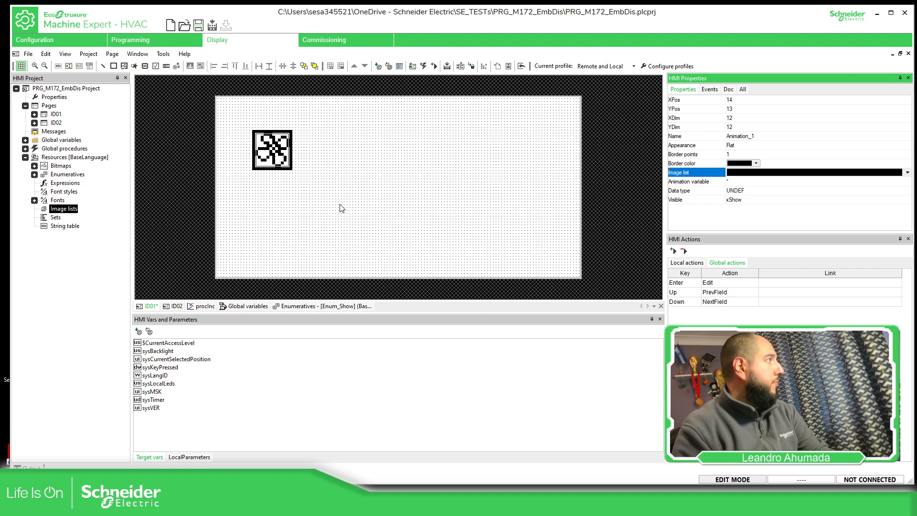
Create a new image list in the project resources and rename it AnimFan
right_click(66, 209)
left_click(91, 216)
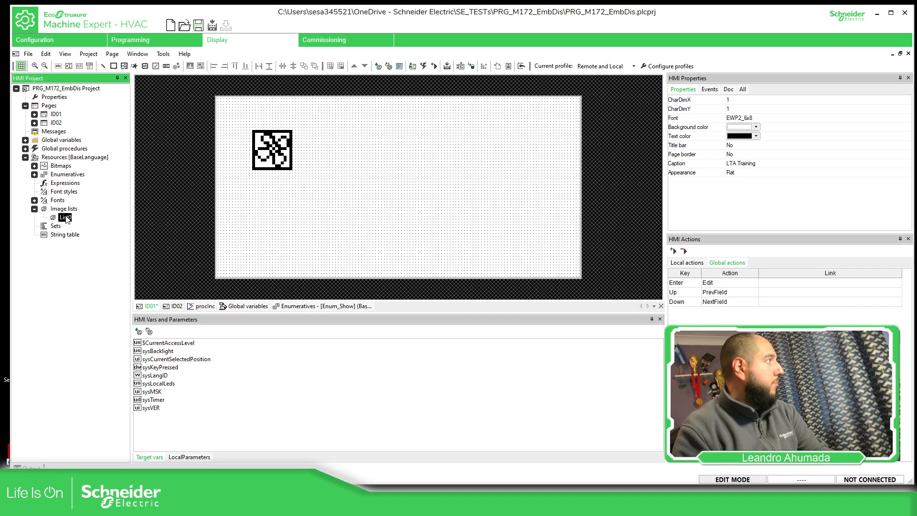
right_click(66, 218)
left_click(88, 225)
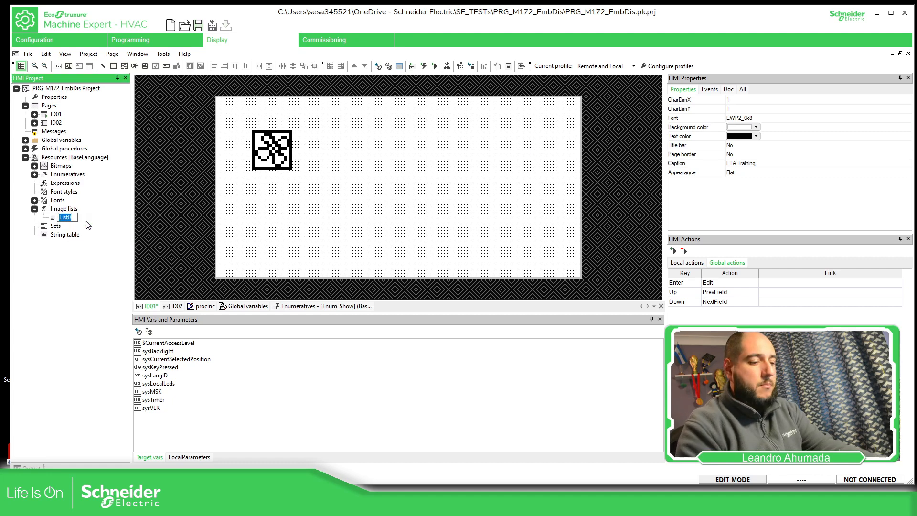
type("Fan")
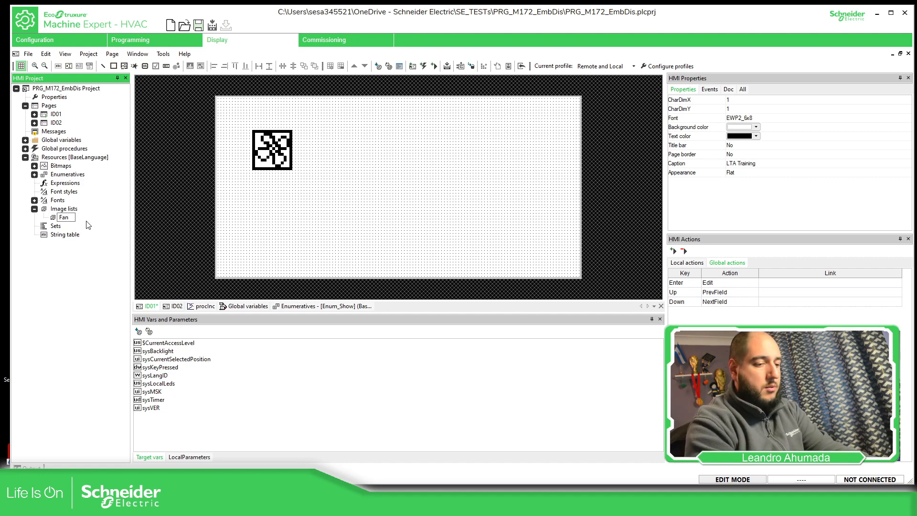
key("Home")
type("Anim")
key("Return")
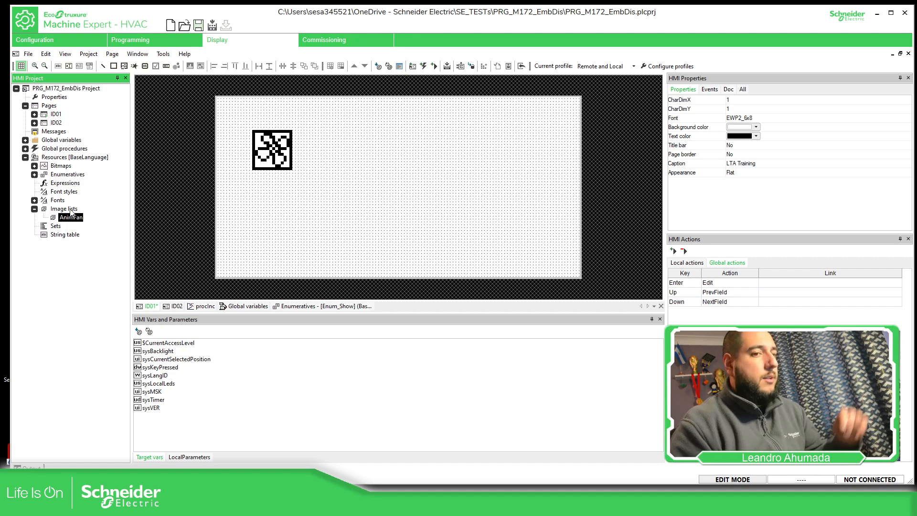
Assign the image list AnimFan to the animation object on page ID01
left_click_drag(262, 157, 264, 158)
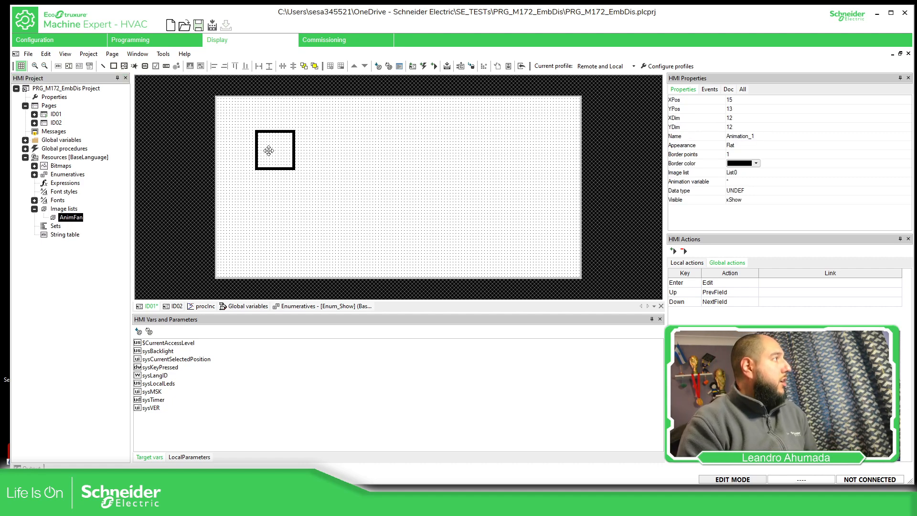
left_click(759, 173)
left_click(751, 188)
left_click(734, 182)
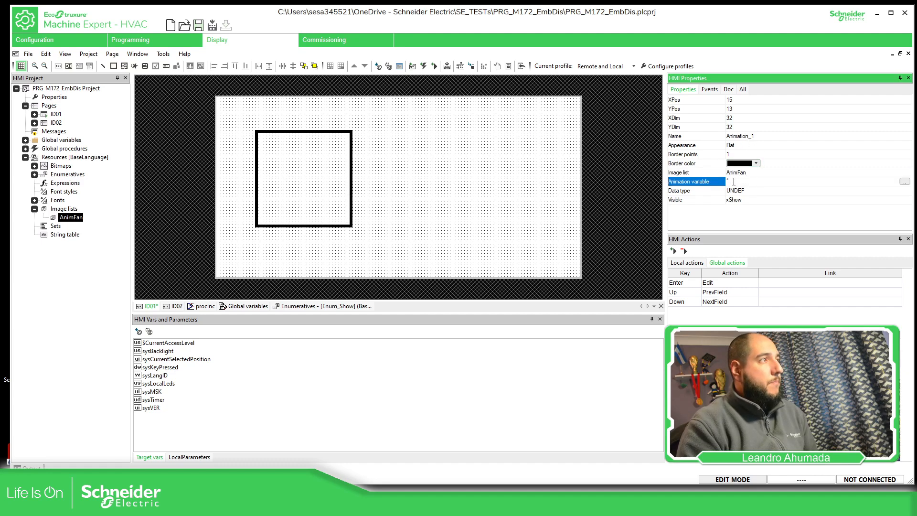
left_click(904, 183)
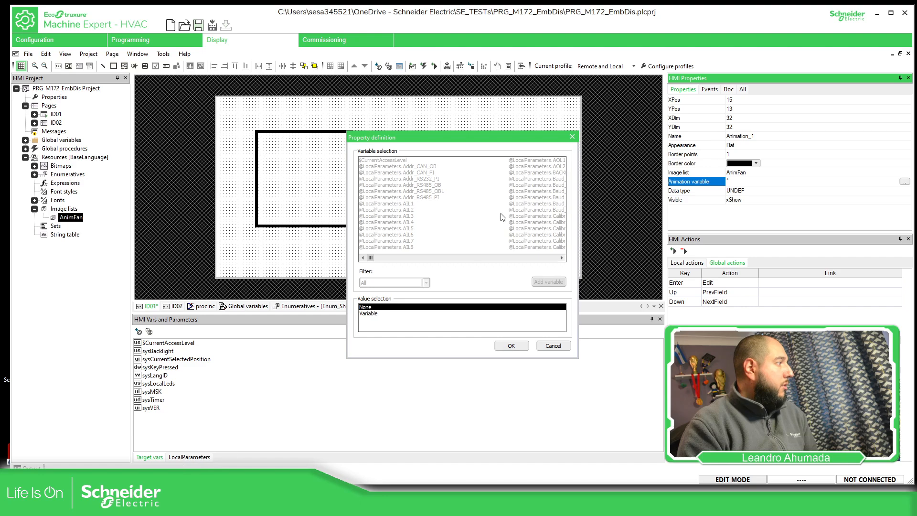
left_click(375, 314)
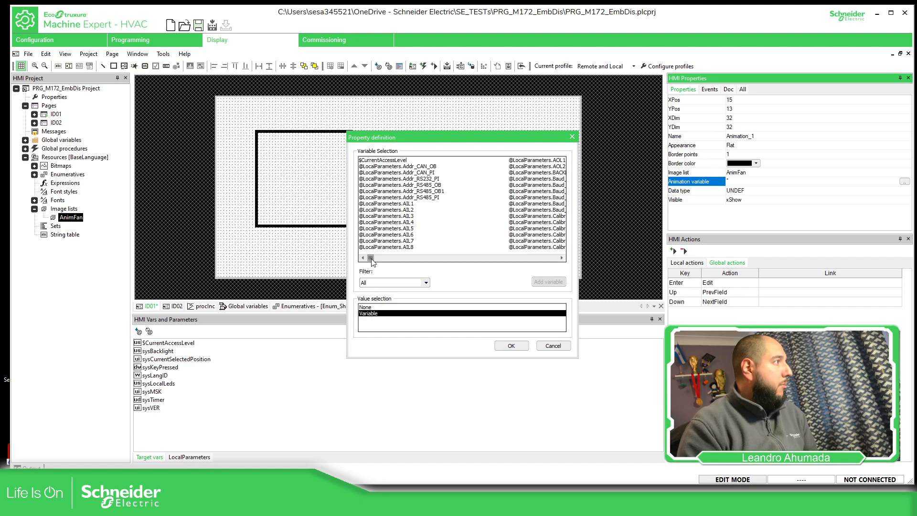
left_click(563, 258)
left_click(563, 258)
left_click(562, 258)
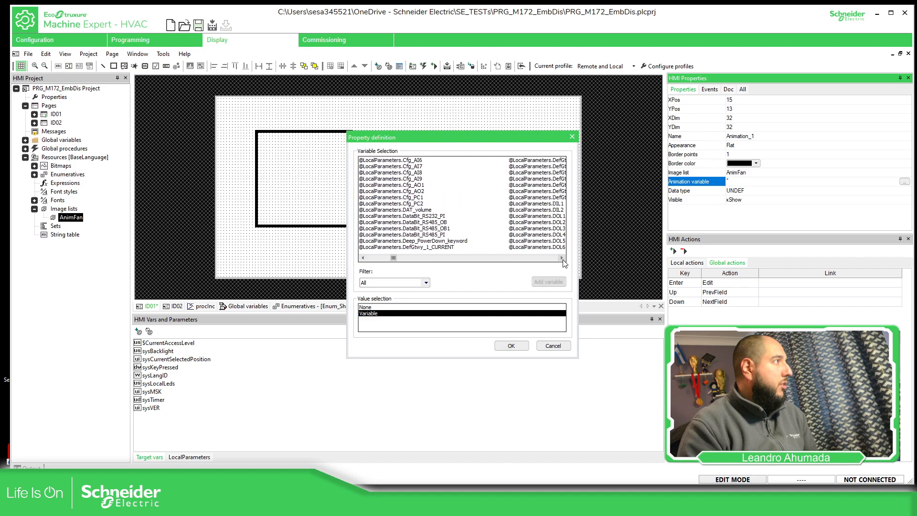
left_click(562, 258)
left_click(562, 258)
left_click(562, 258)
left_click(563, 257)
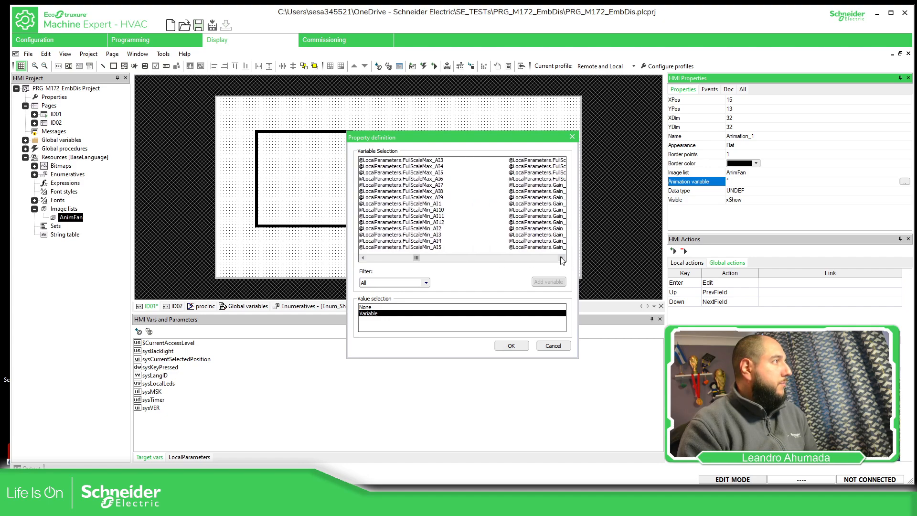
left_click(562, 258)
left_click(562, 258)
left_click(562, 258)
left_click(562, 258)
left_click(562, 258)
left_click(562, 258)
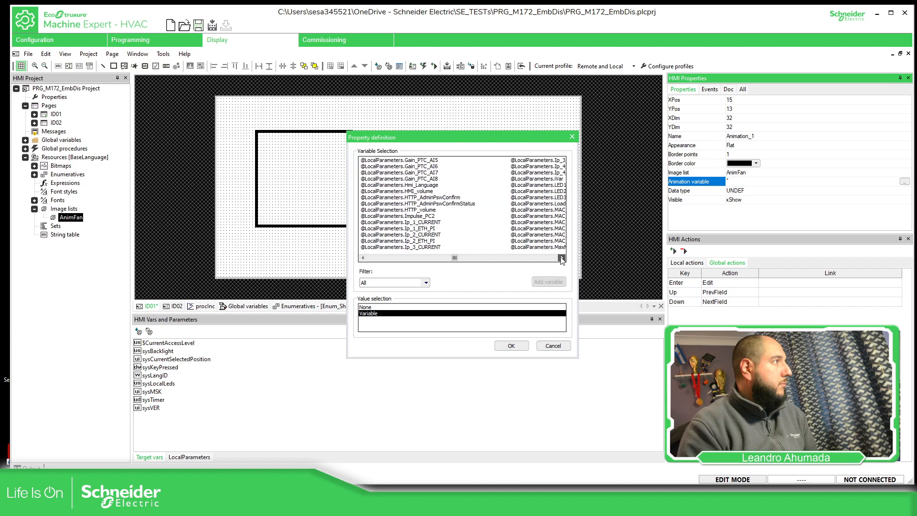
left_click(562, 258)
left_click(563, 258)
left_click(562, 258)
left_click(563, 257)
left_click(563, 258)
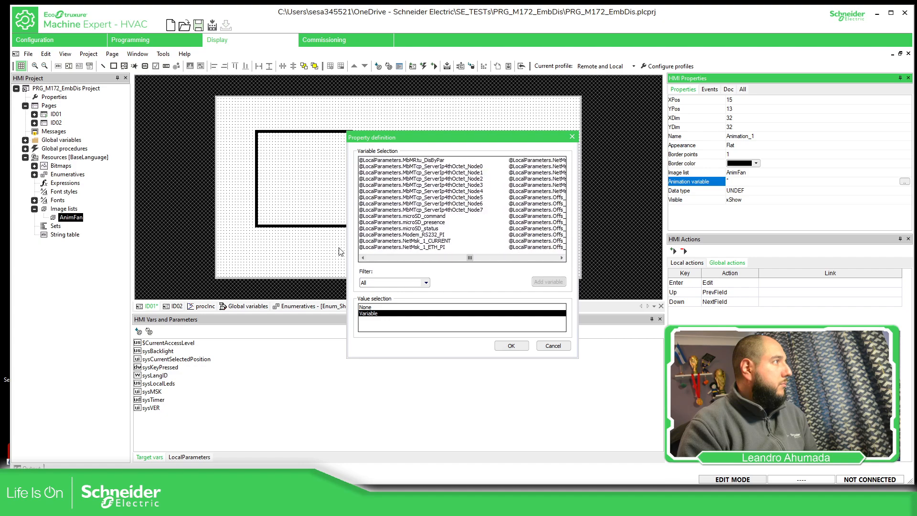
left_click(363, 258)
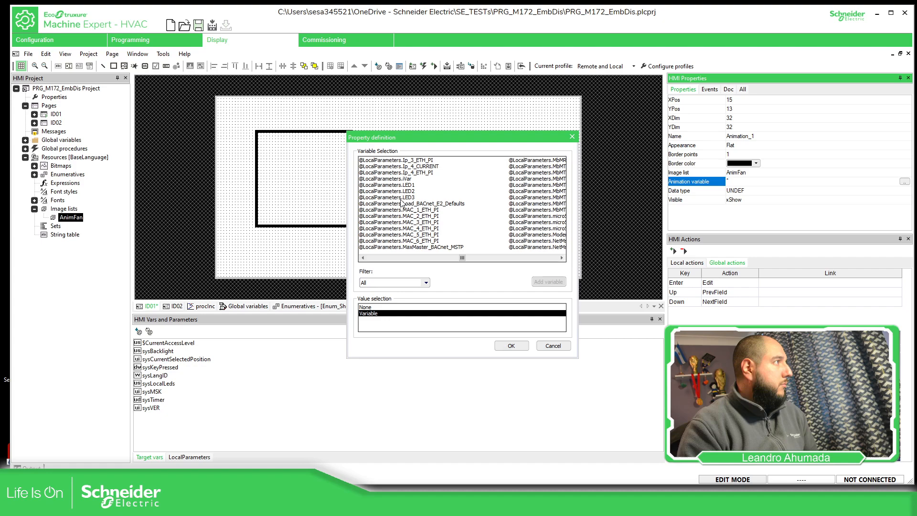
left_click(404, 178)
left_click(510, 345)
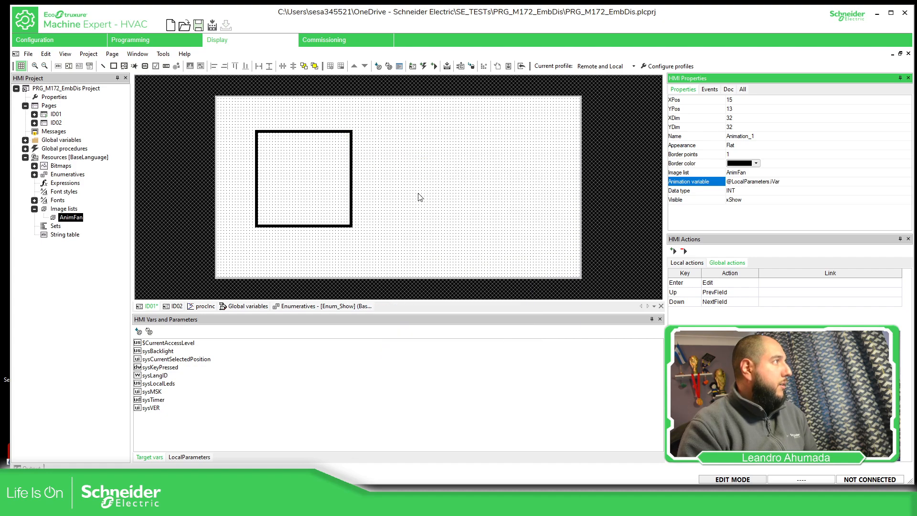
left_click(708, 217)
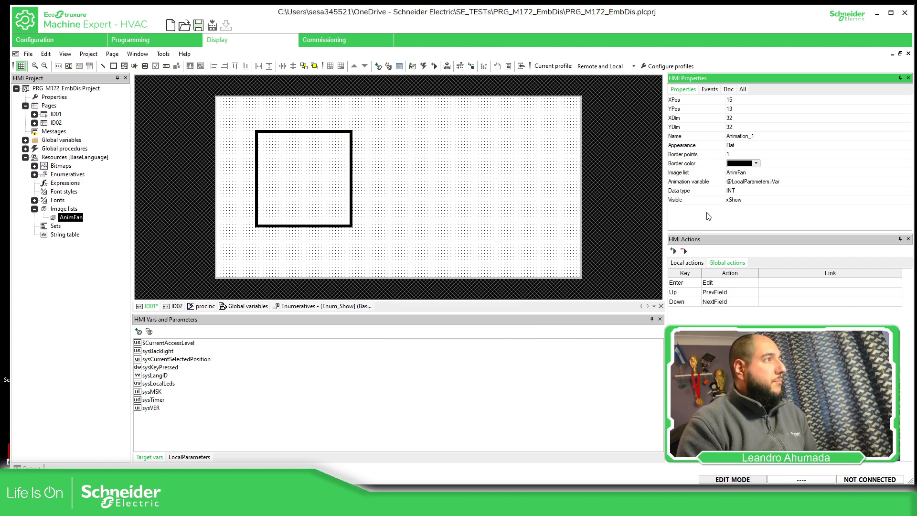
Set the animation object's XDim and YDim to 20 and its border points to 0
left_click(747, 118)
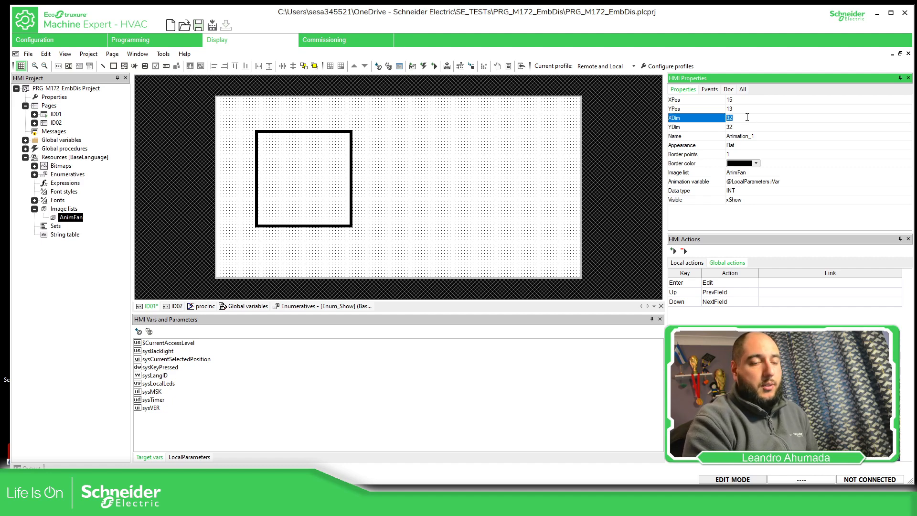
type("20")
key("Return")
left_click(739, 128)
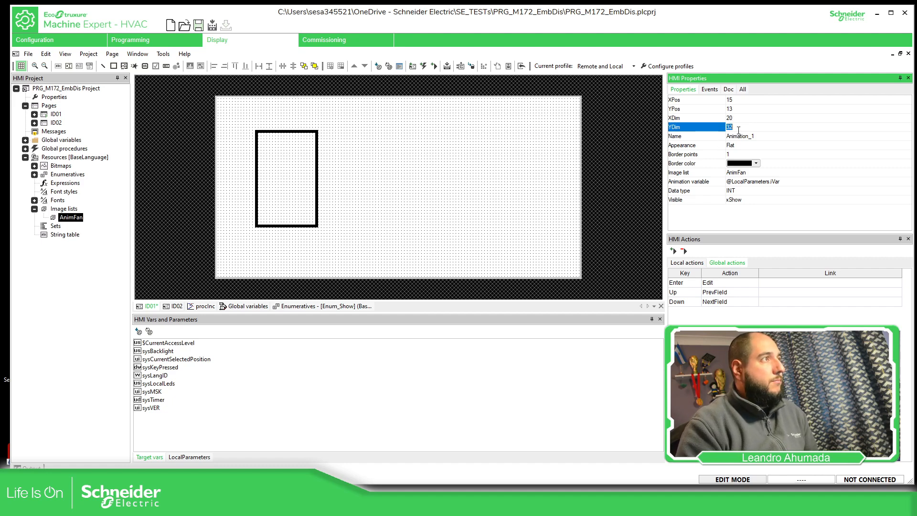
key("Return")
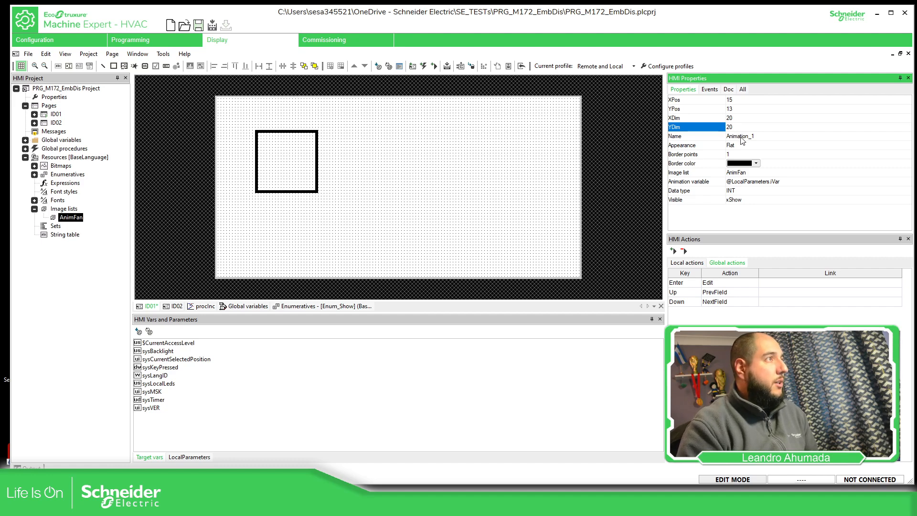
left_click(738, 154)
type("0")
key("Return")
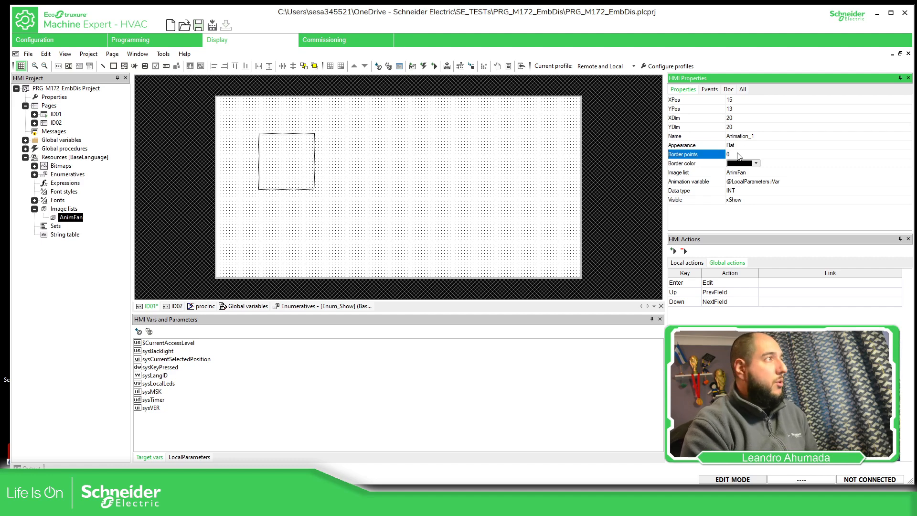
Move the animation box to about X 21, Y 6 on page ID01 and compile the display project
left_click_drag(299, 137, 315, 118)
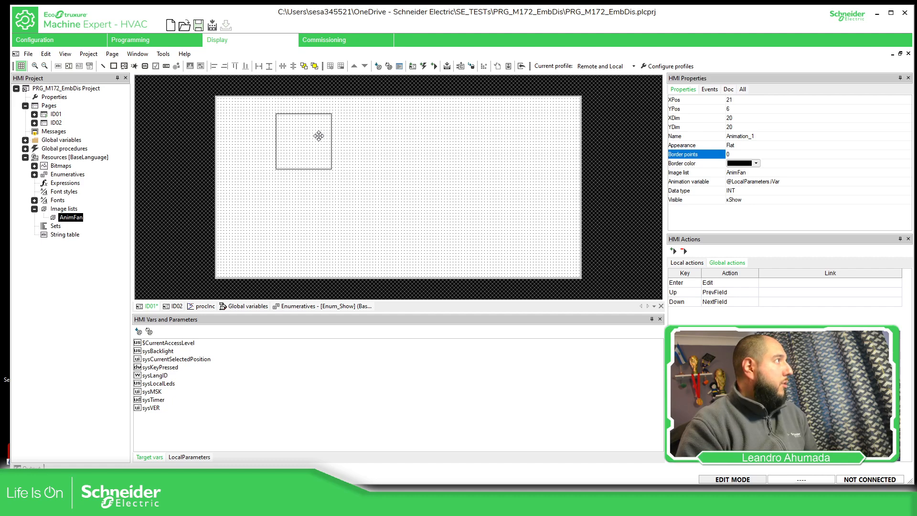
left_click(390, 212)
left_click(303, 142)
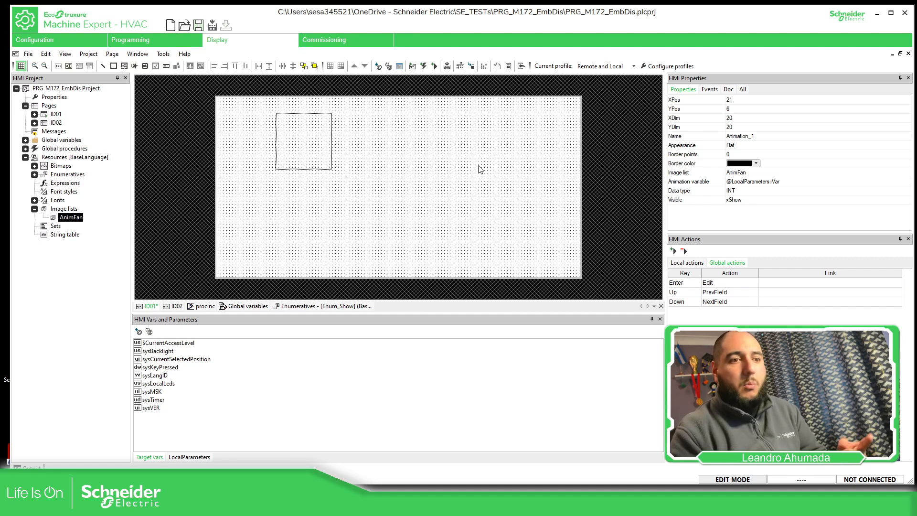
left_click(446, 67)
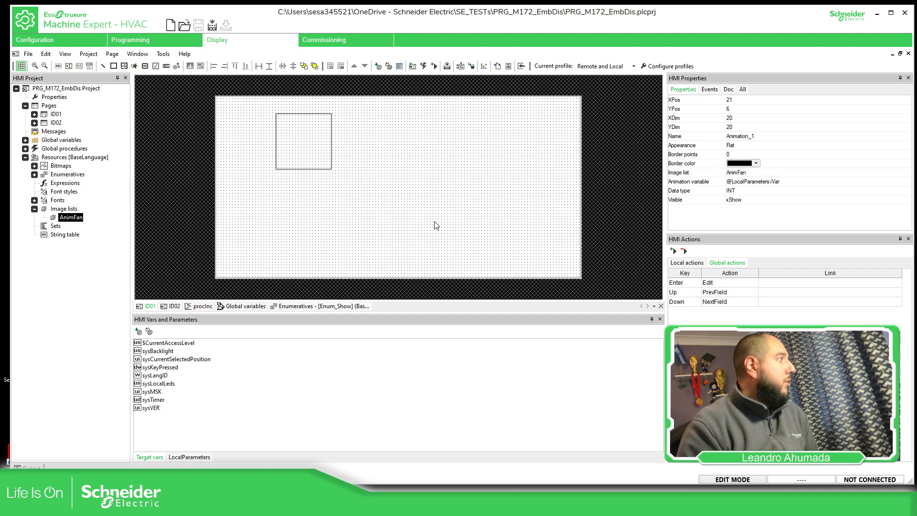
Examine the compile output for the error reported on the AnimFan image list
left_click(359, 219)
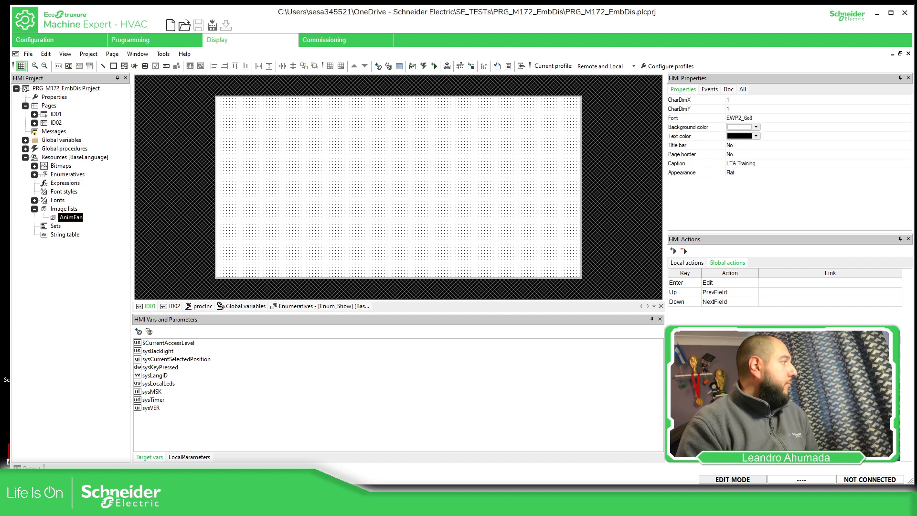
left_click(31, 468)
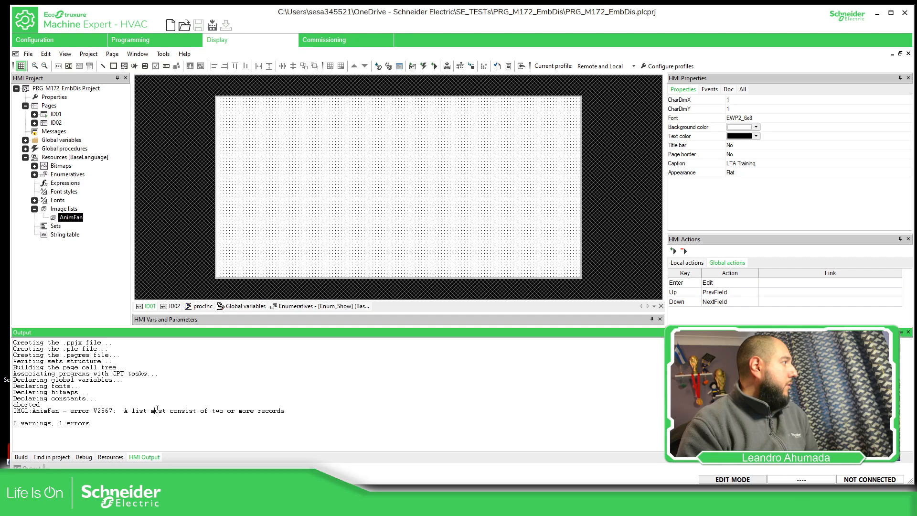
left_click(200, 410)
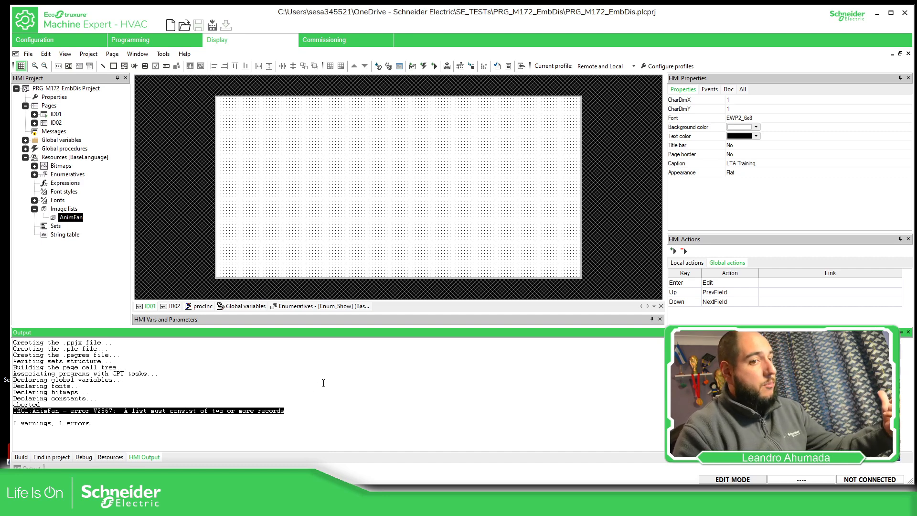
left_click(171, 203)
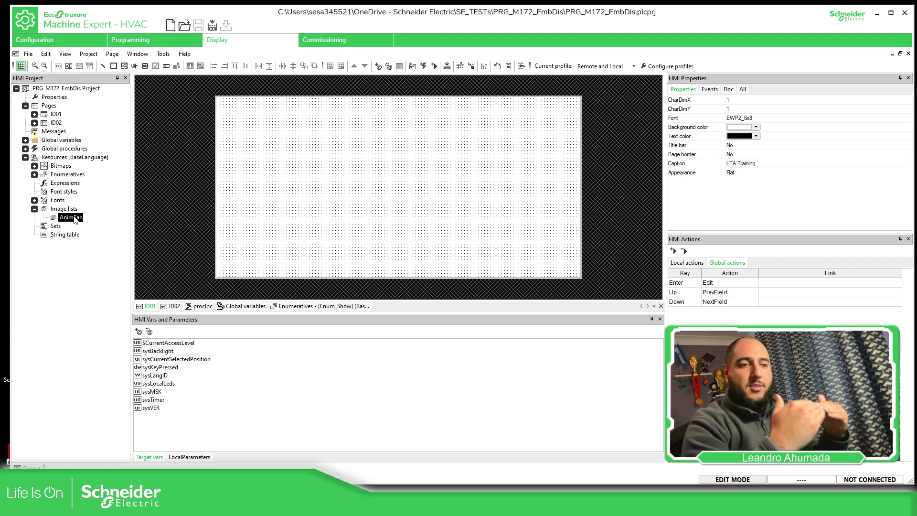
Open the AnimFan image list and add six records to it
double_click(72, 217)
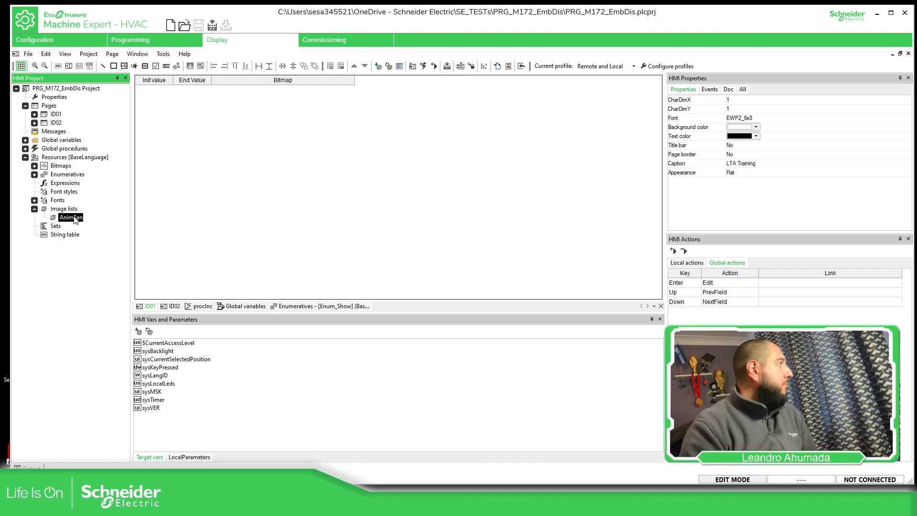
left_click(330, 67)
left_click(330, 67)
left_click(329, 67)
left_click(330, 66)
left_click(330, 67)
left_click(329, 67)
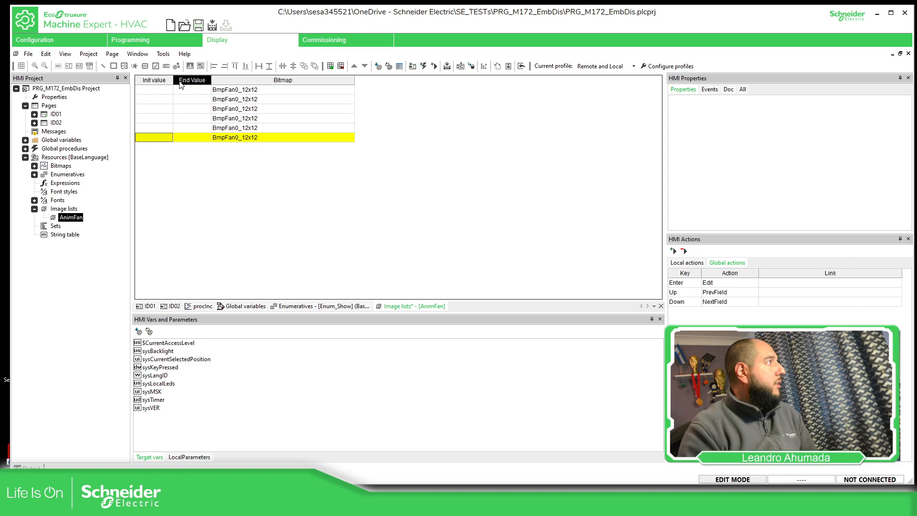
Expand the project's bitmaps and assign BmpFan25_12x12 to the second AnimFan record
left_click(34, 166)
left_click(321, 99)
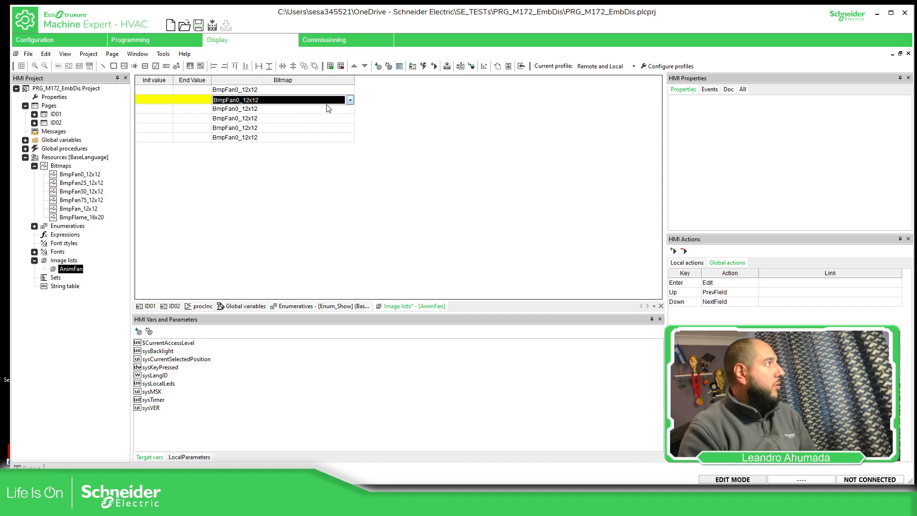
left_click(349, 99)
left_click(276, 117)
left_click(350, 99)
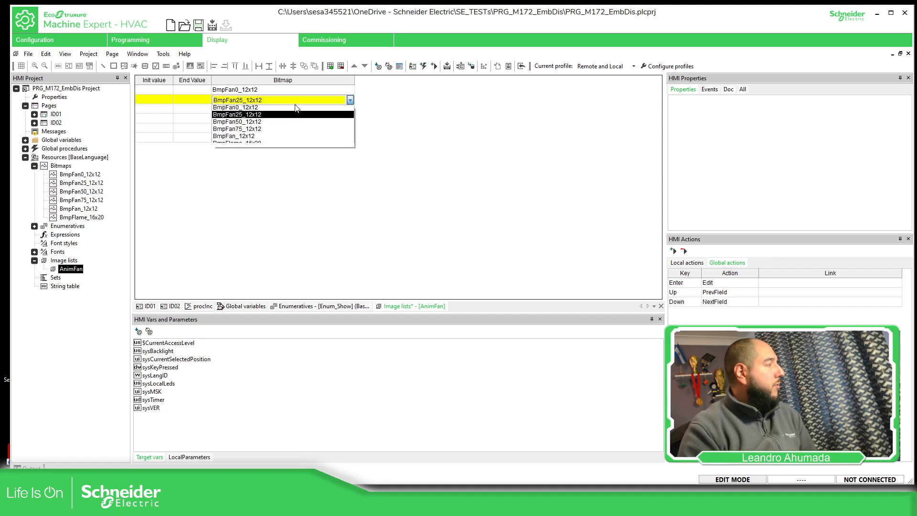
left_click(262, 123)
left_click(273, 117)
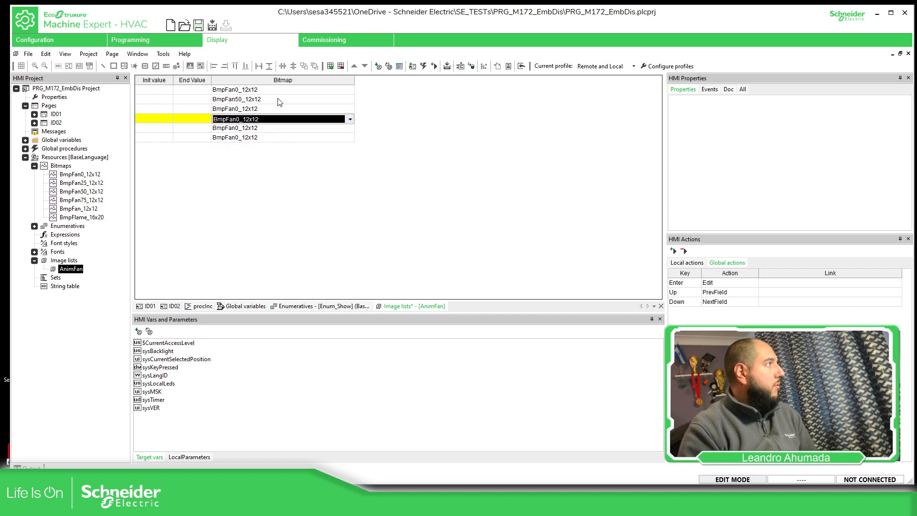
left_click(278, 100)
left_click(237, 117)
Assign BmpFan50_12x12 to the third AnimFan record and BmpFan75_12x12 to the fourth
left_click(346, 109)
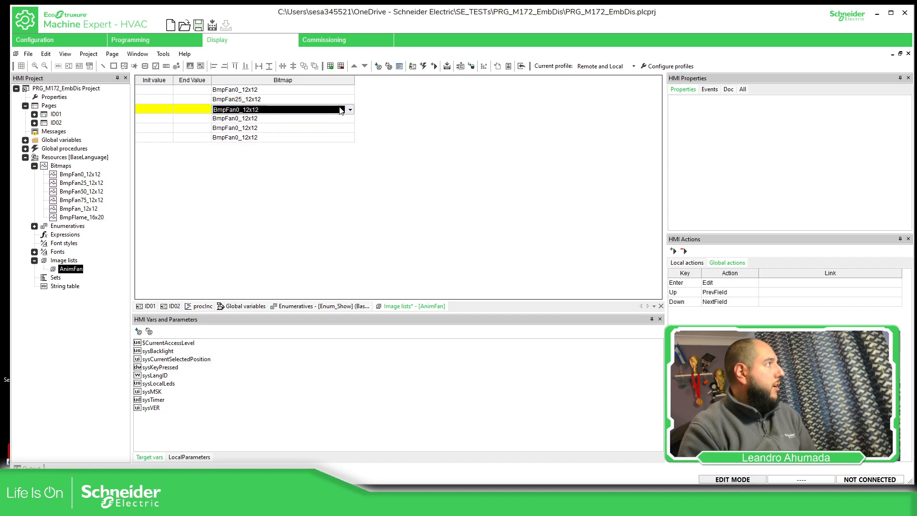
left_click(350, 109)
left_click(243, 133)
left_click(290, 121)
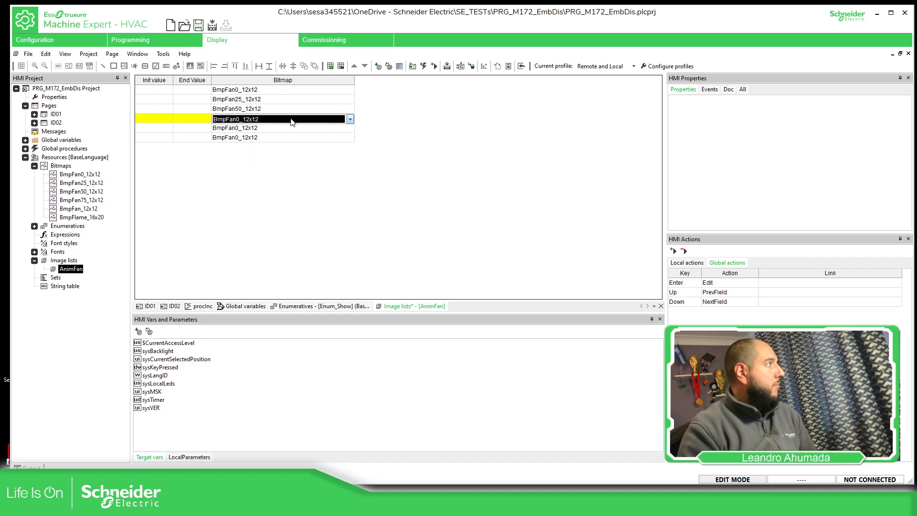
left_click(291, 119)
left_click(254, 150)
Assign BmpFan_12x12 to the fifth AnimFan record and BmpFlame_16x20 to the sixth
left_click(271, 129)
left_click(276, 129)
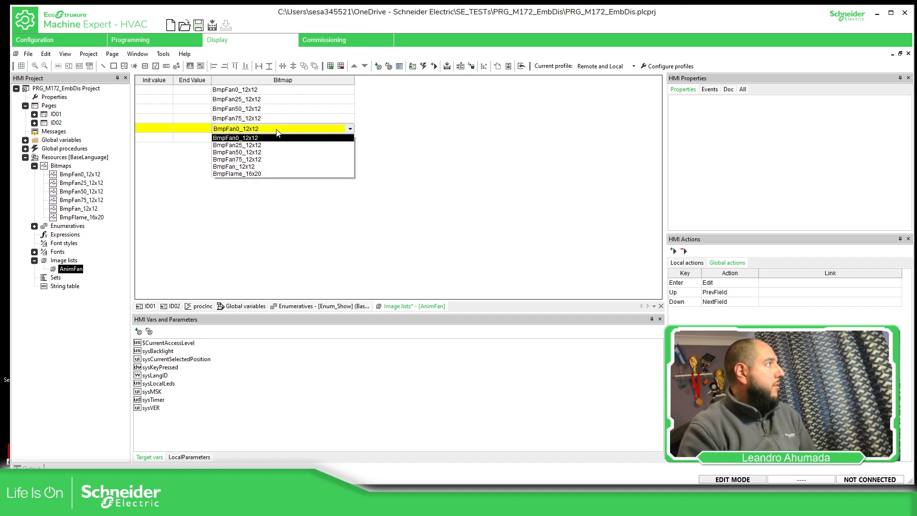
left_click(253, 167)
left_click(256, 138)
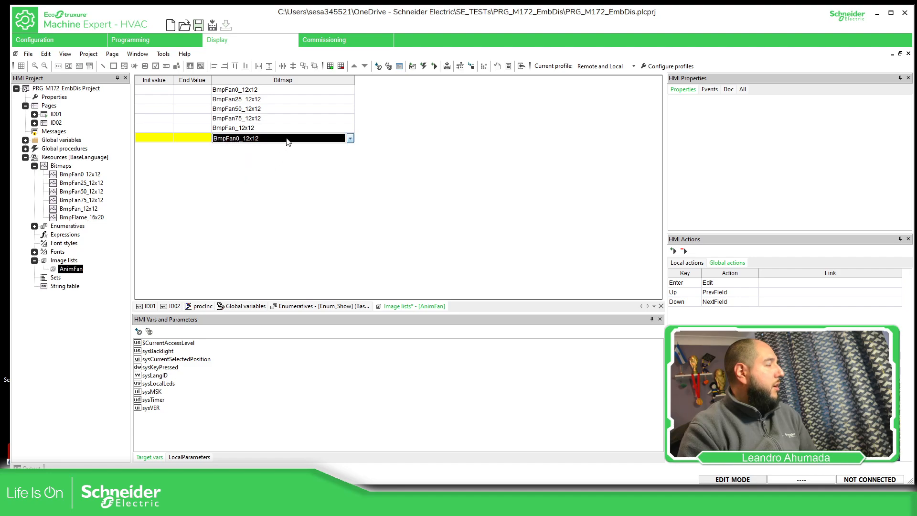
left_click(258, 139)
left_click(255, 183)
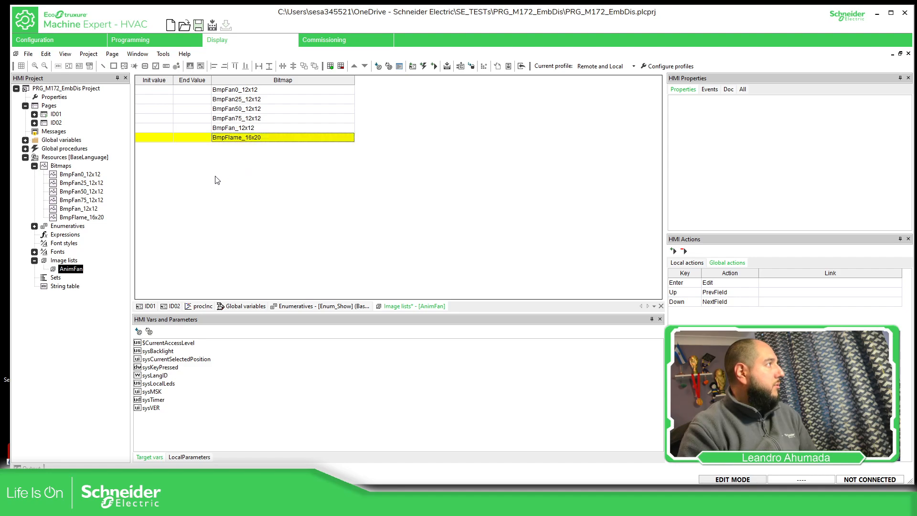
Set the init values of the first five records to 0, 25, 50, 75 and 100, and the first record's end value to 24
left_click(162, 90)
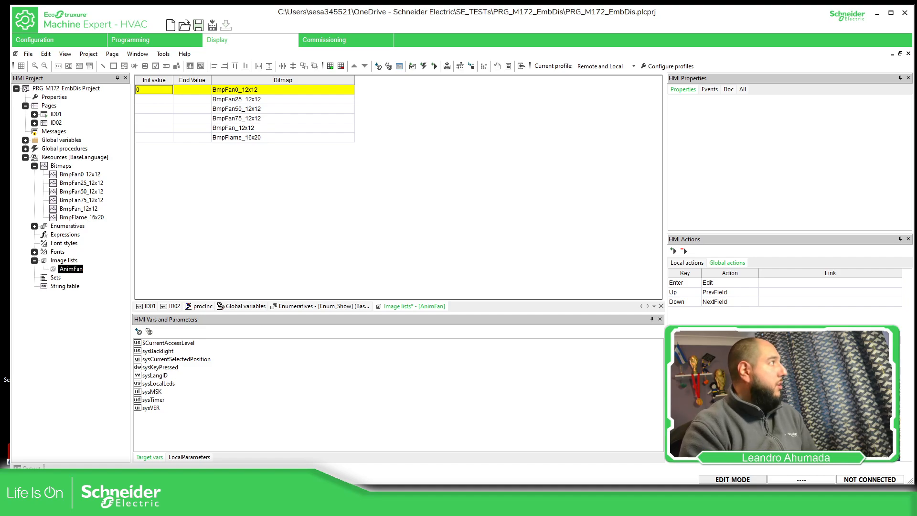
left_click(194, 90)
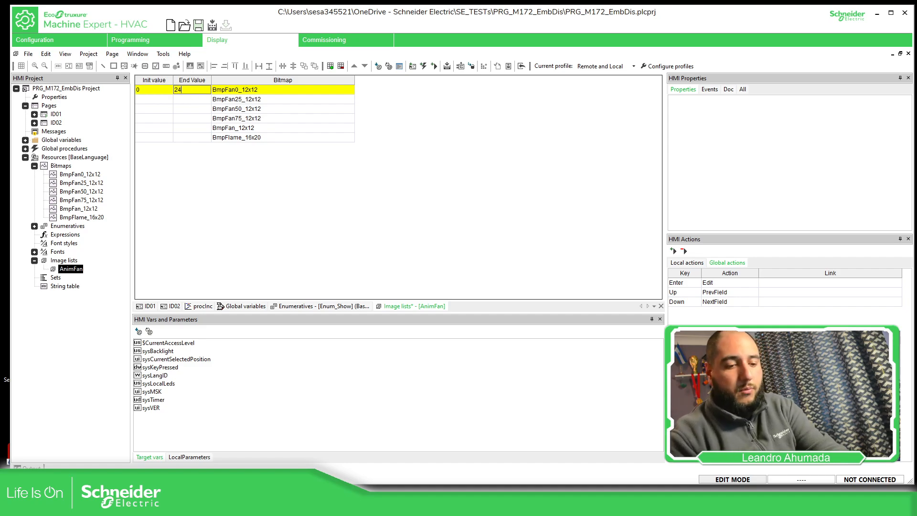
left_click(154, 99)
type("2")
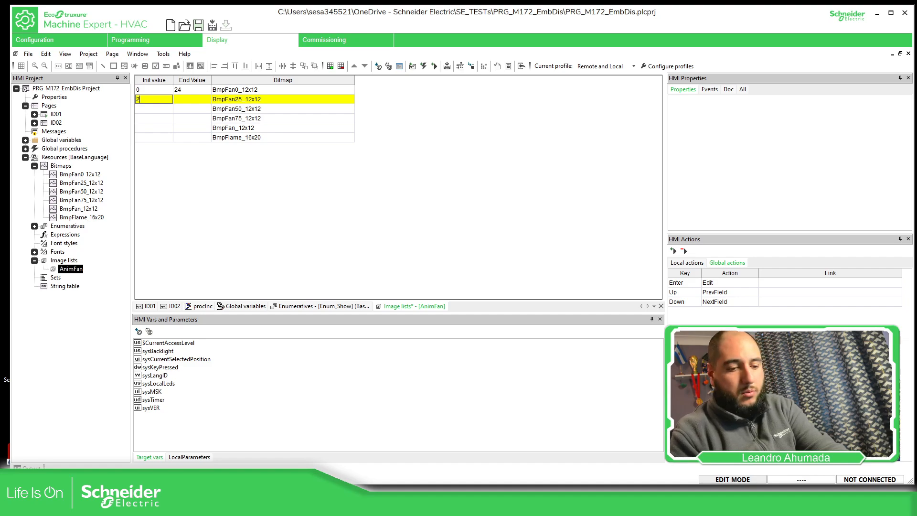
type("5")
left_click(155, 108)
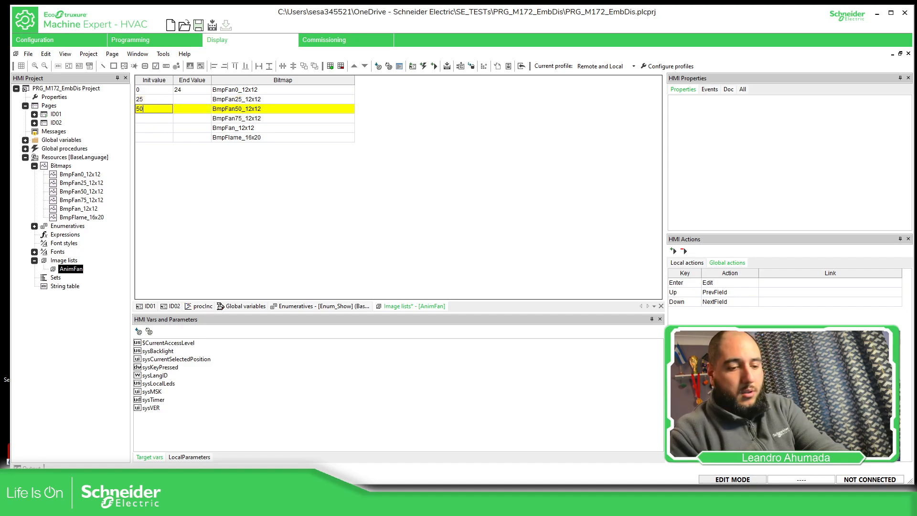
left_click(152, 119)
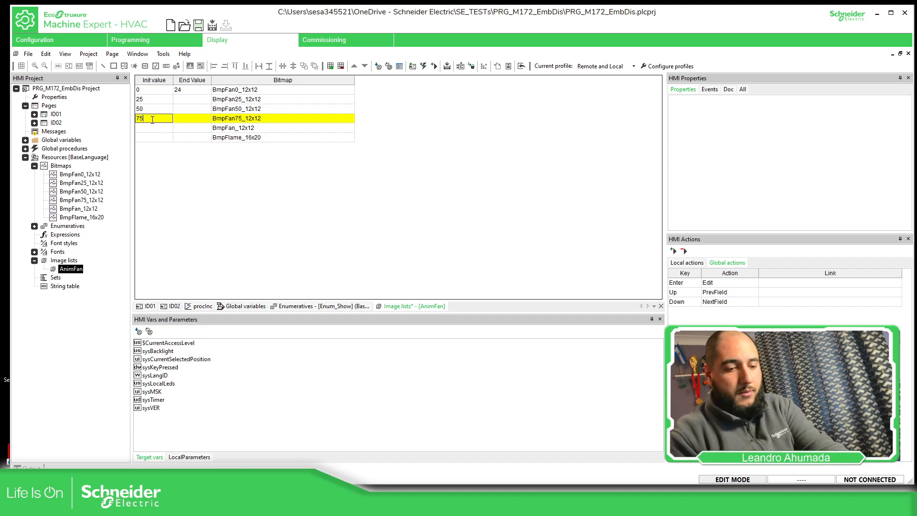
left_click(151, 128)
type("100")
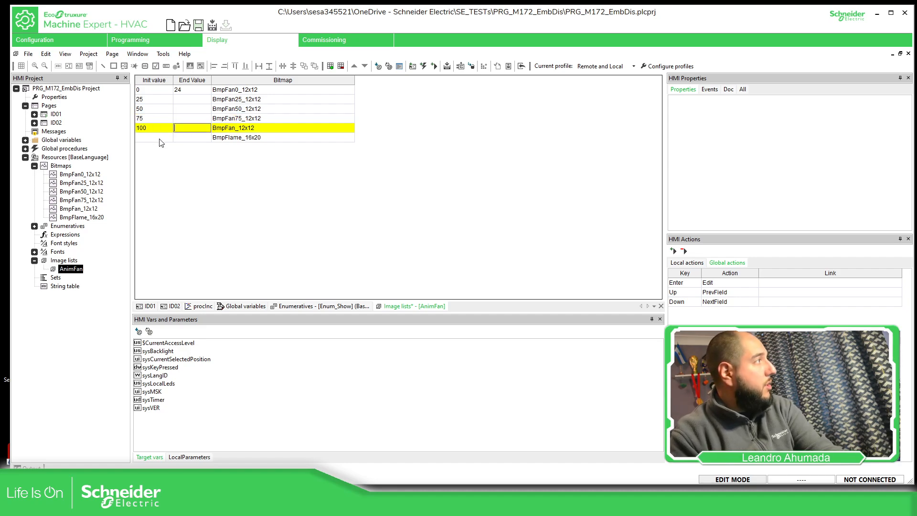
Set the BmpFlame_16x20 record's range to 101 through 120 and the BmpFan_12x12 record's end value to 100
left_click(161, 138)
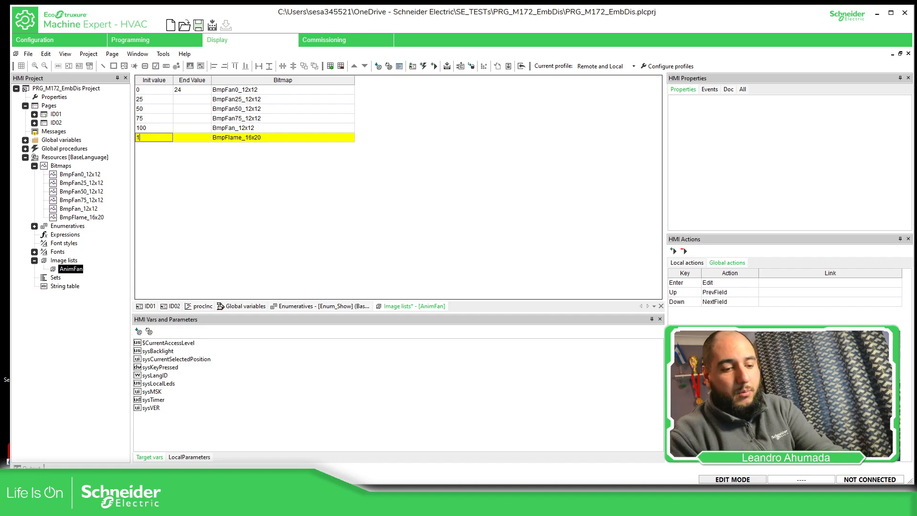
left_click(195, 137)
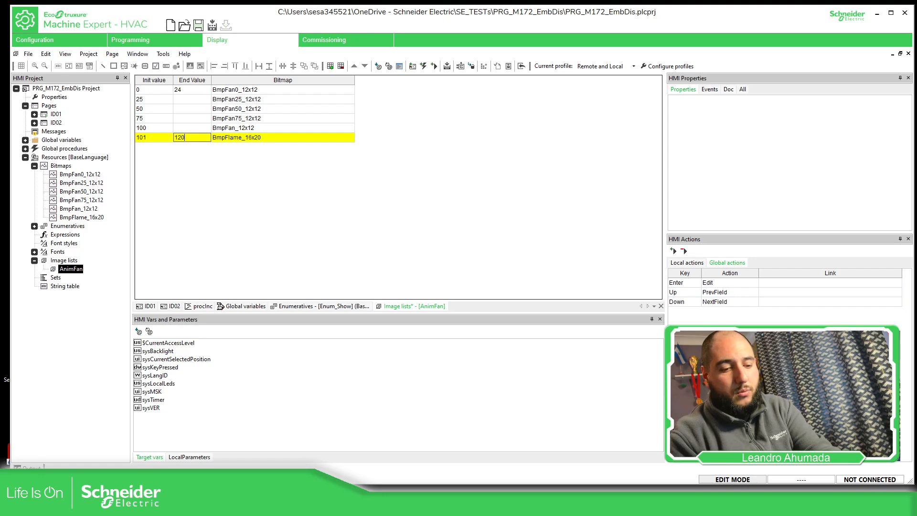
left_click(192, 128)
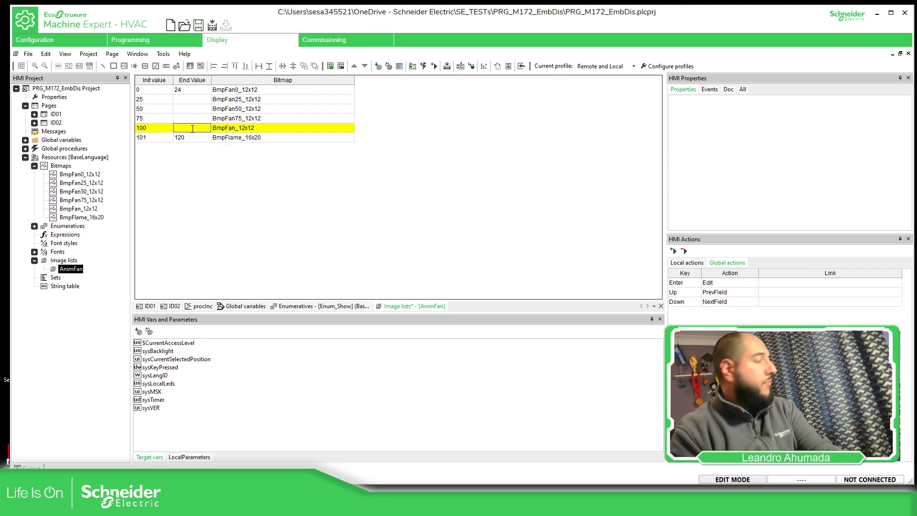
type("100")
Set the end values of the BmpFan75_12x12, BmpFan50_12x12 and BmpFan25_12x12 records to 99, 74 and 49
left_click(190, 117)
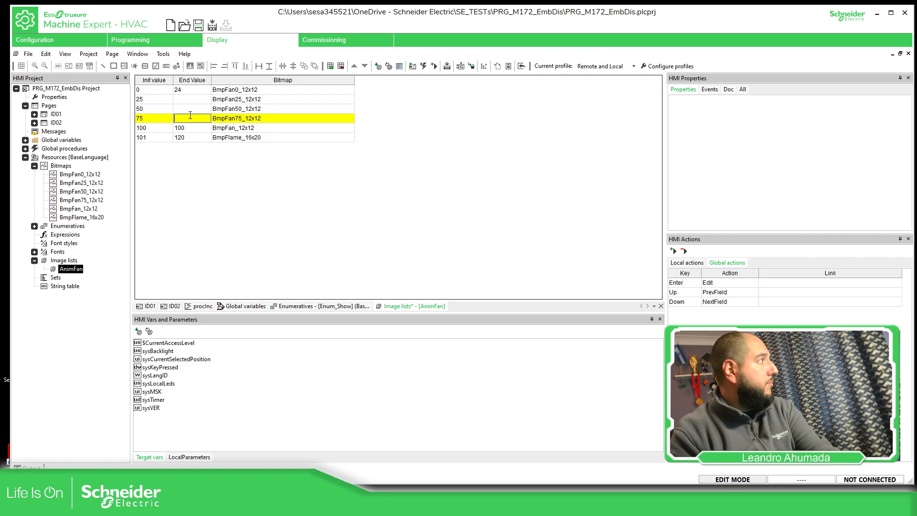
type("99")
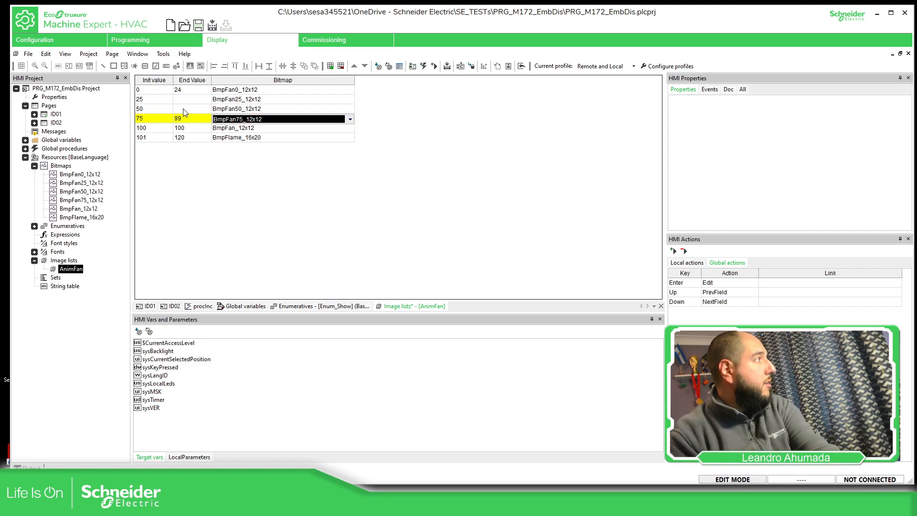
left_click(184, 109)
type("74")
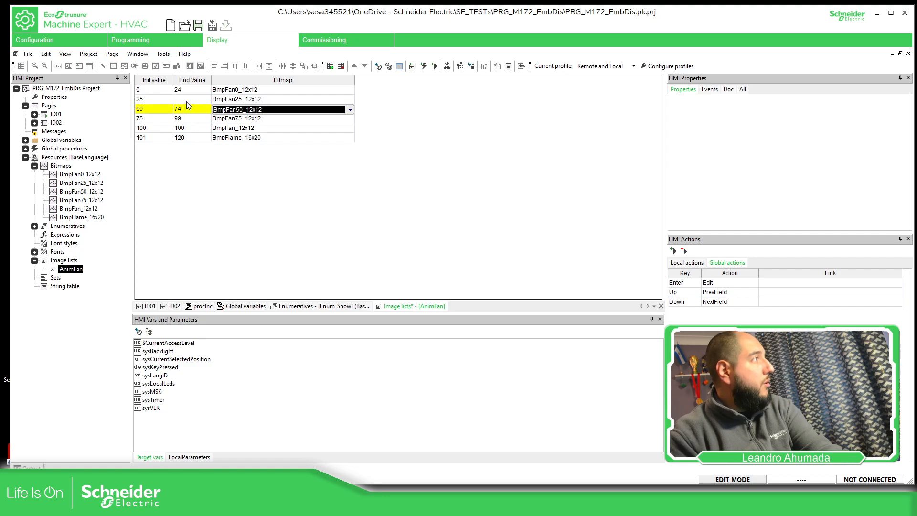
left_click(187, 99)
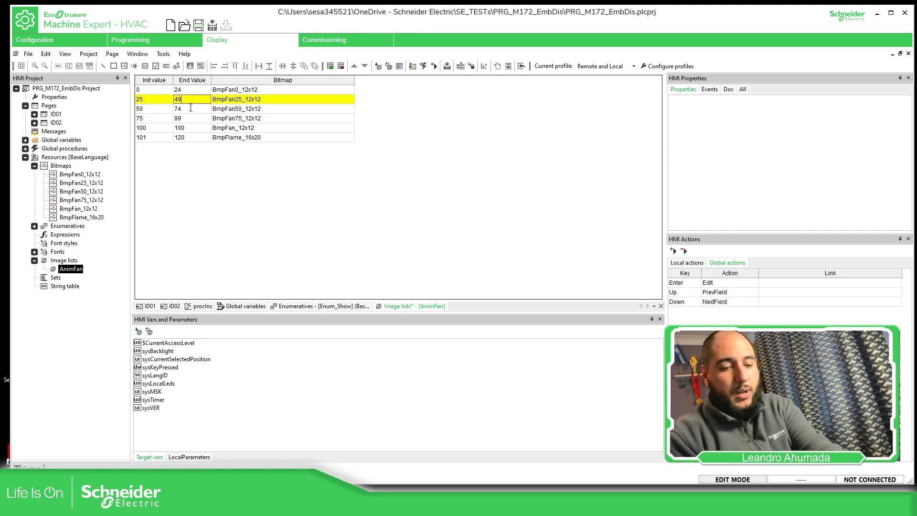
key("Tab")
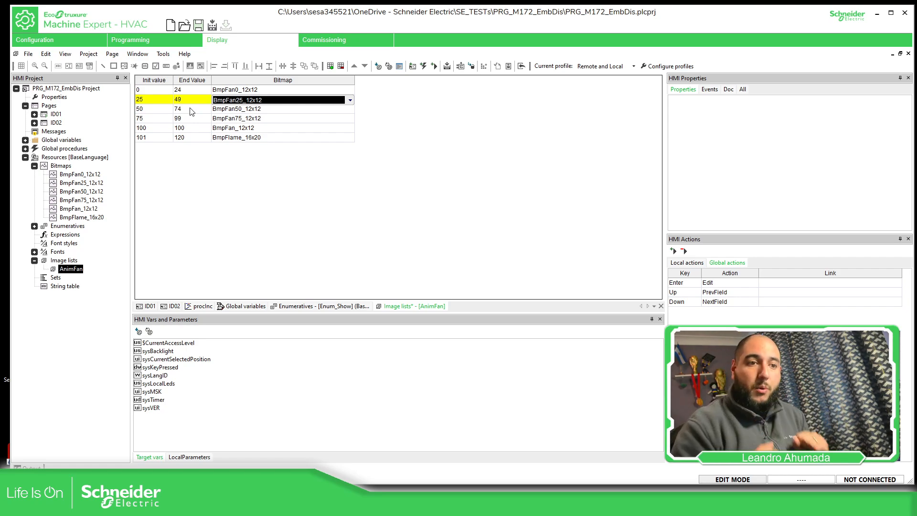
left_click(246, 174)
left_click(247, 82)
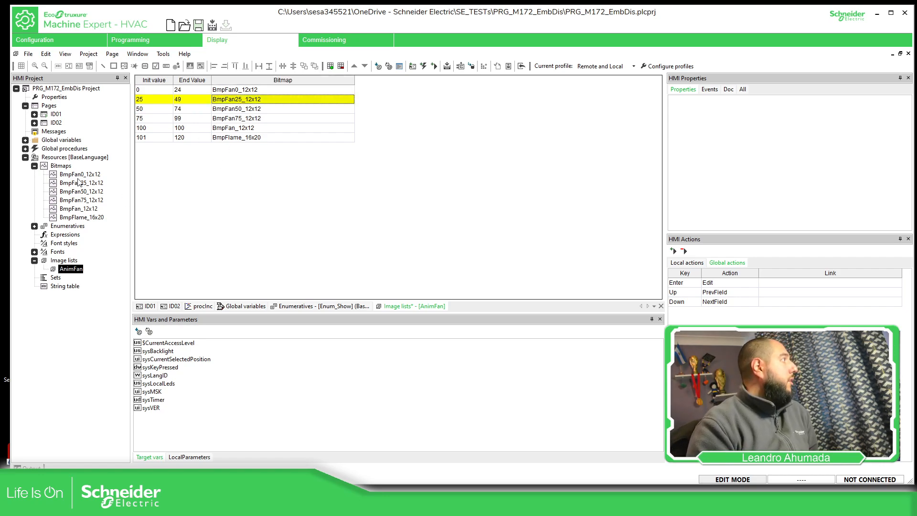
Return to page ID01 and compile the display project again
double_click(56, 115)
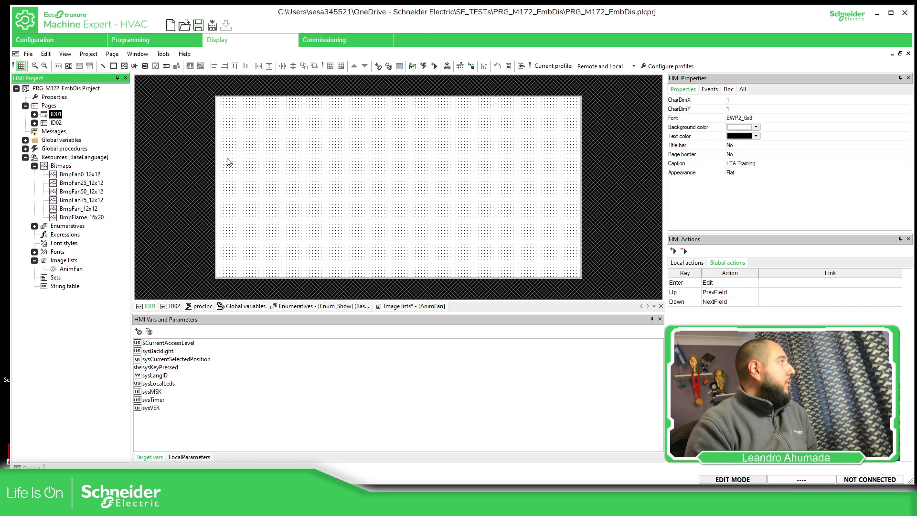
left_click(447, 66)
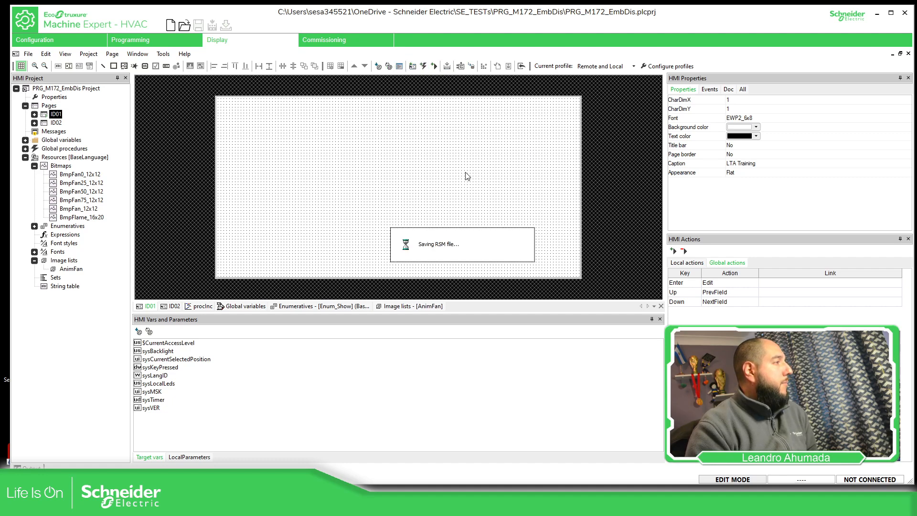
Move the animation box to about X 19, Y 9 on page ID01, keeping its XDim at 20
key("ctrl+v")
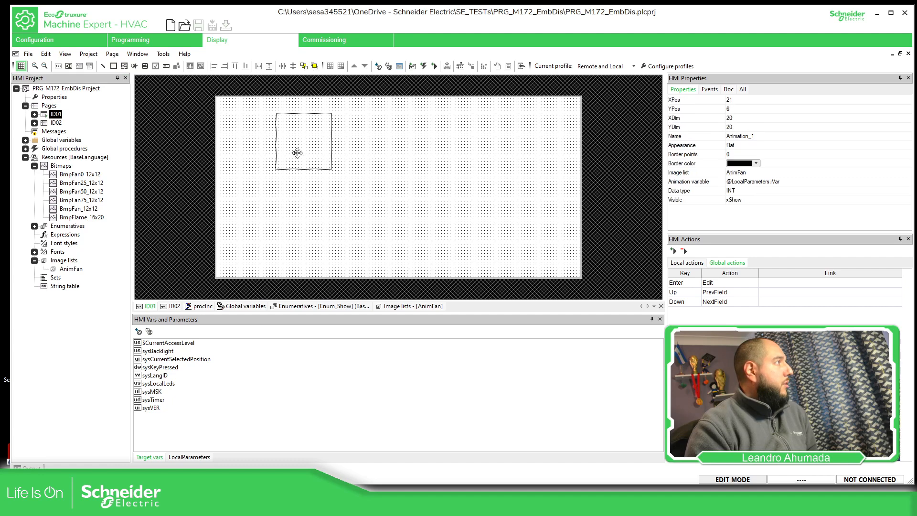
mouse_move(296, 151)
left_mouse_down()
mouse_move(284, 160)
mouse_move(293, 158)
left_mouse_up()
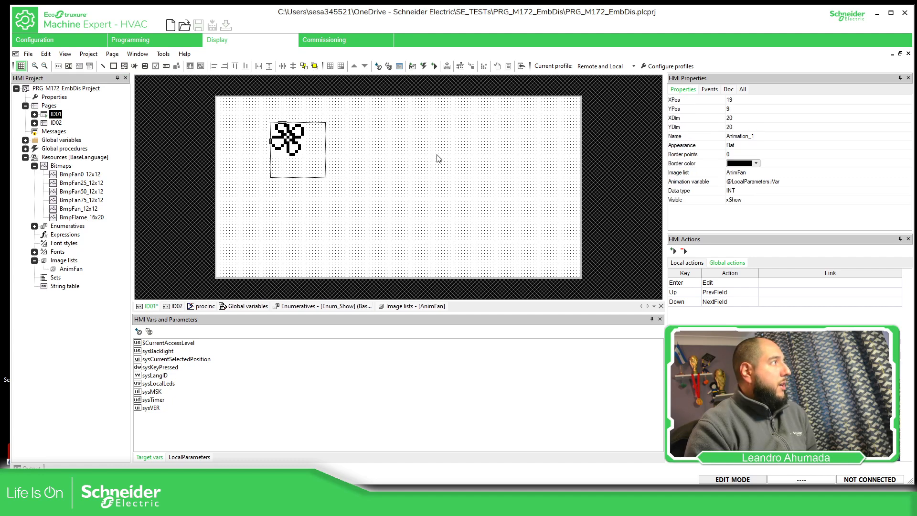
left_click(737, 120)
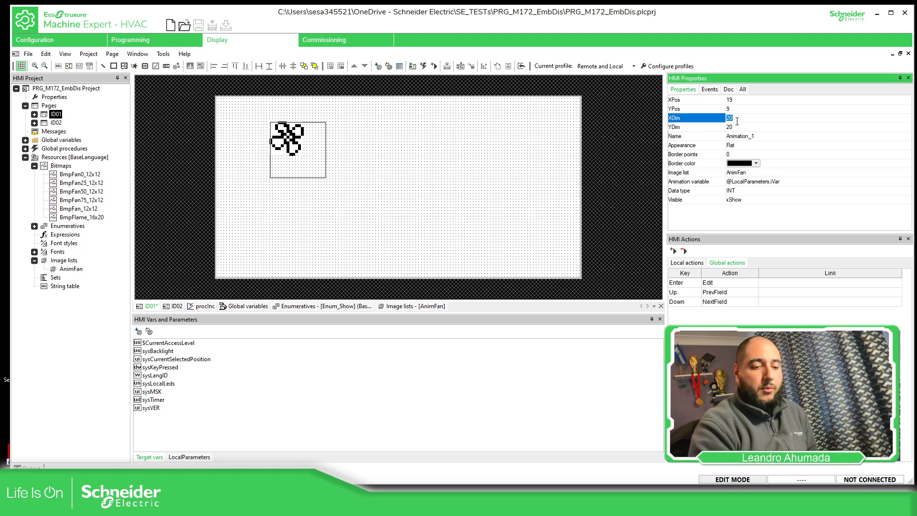
key("Return")
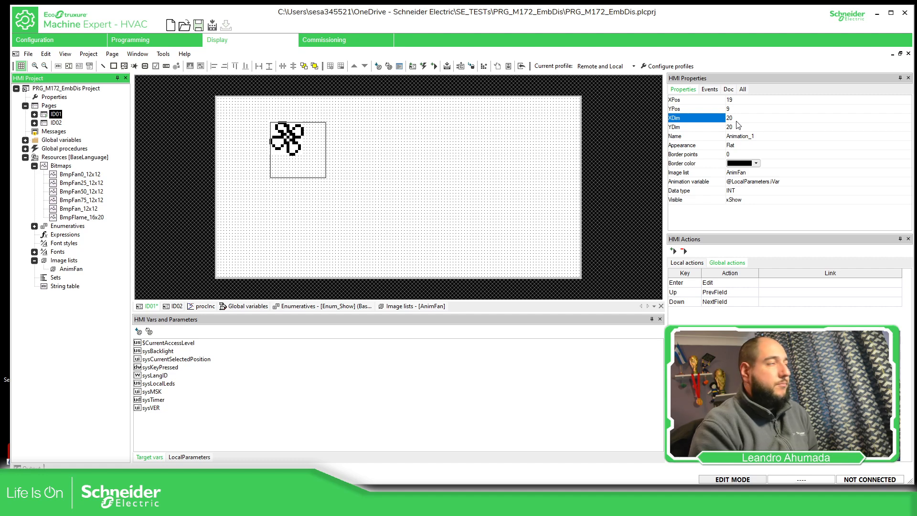
Set the fan animation's XDim and YDim to 15 and move it to about X 23, Y 16 on page ID01
left_click(736, 120)
key("Return")
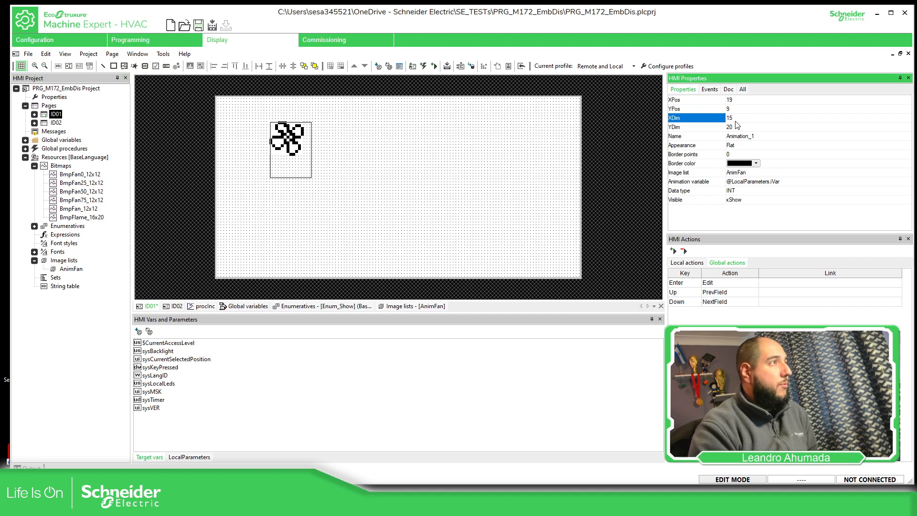
left_click(735, 127)
type("15")
key("Return")
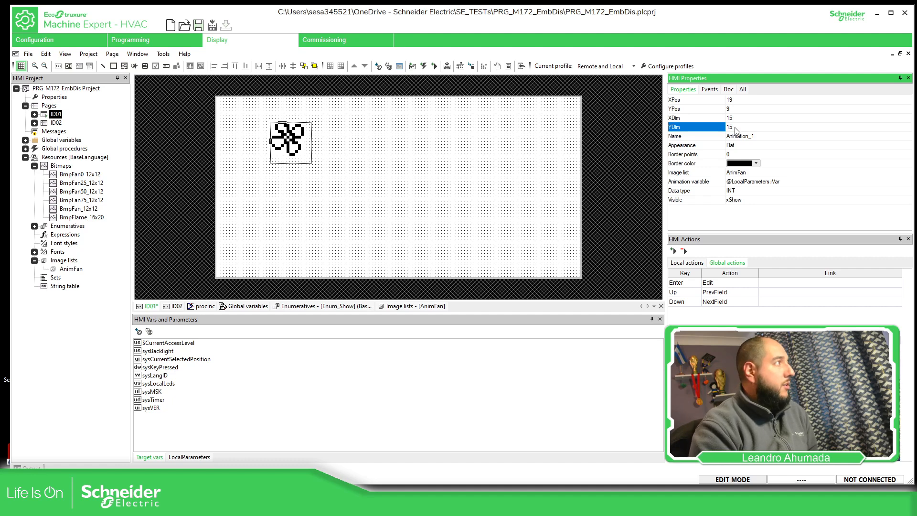
left_click_drag(291, 147, 308, 164)
left_click(388, 155)
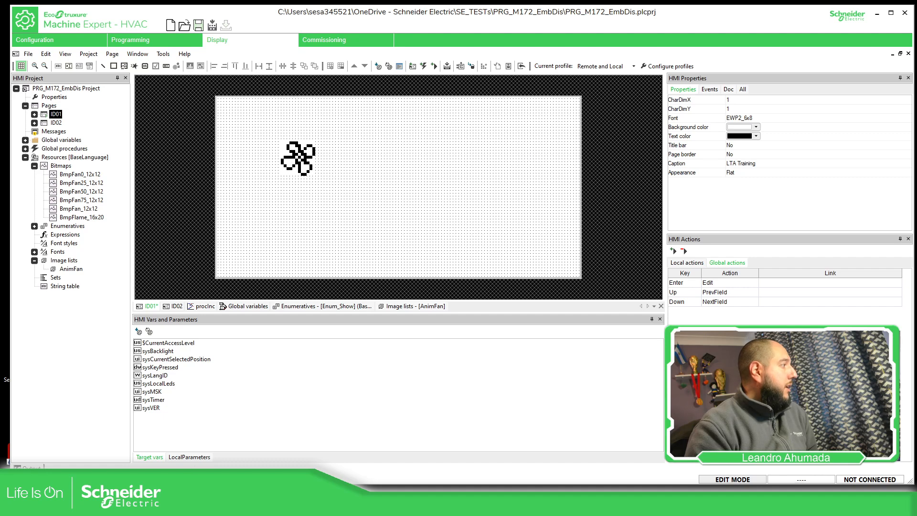
left_click(196, 459)
left_click(152, 356)
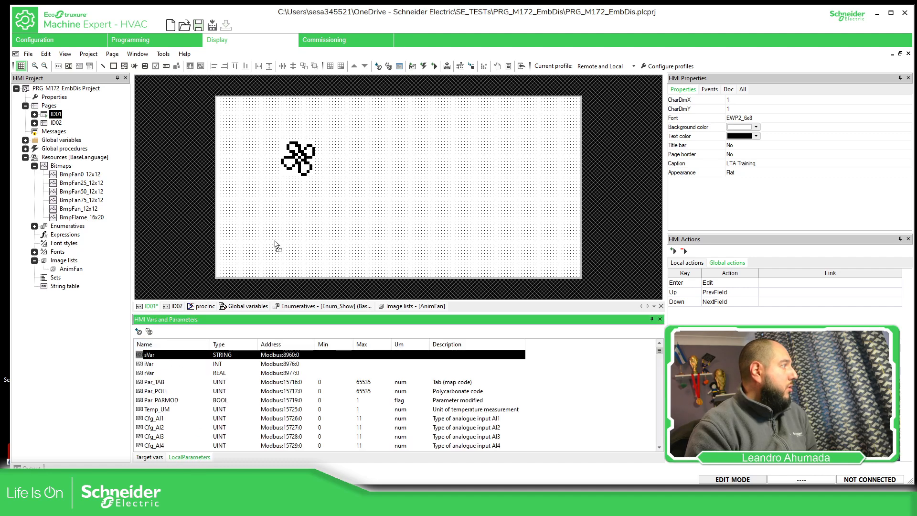
left_click_drag(276, 245, 254, 225)
left_click(441, 297)
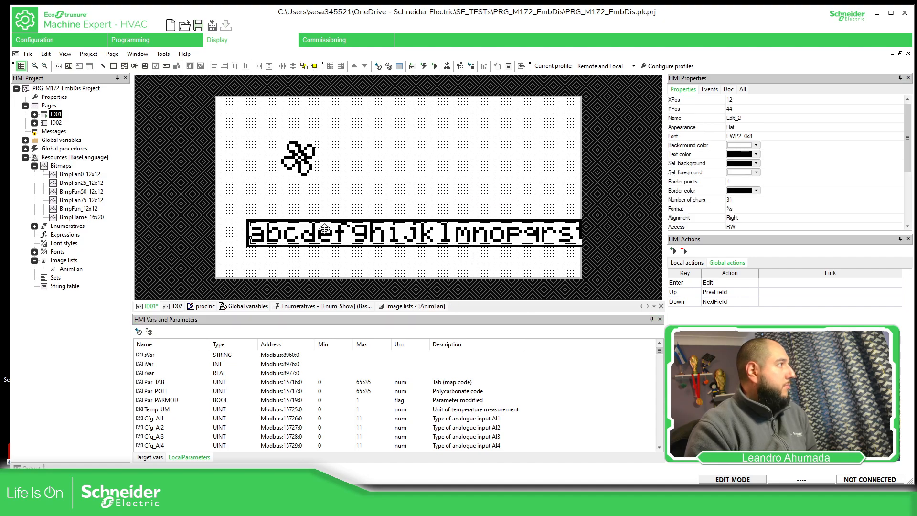
key("Delete")
Insert a progress control for the local parameter iVar below the fan at about X 9, Y 39, widening it to about 113
left_click_drag(147, 368, 305, 242)
left_click(445, 230)
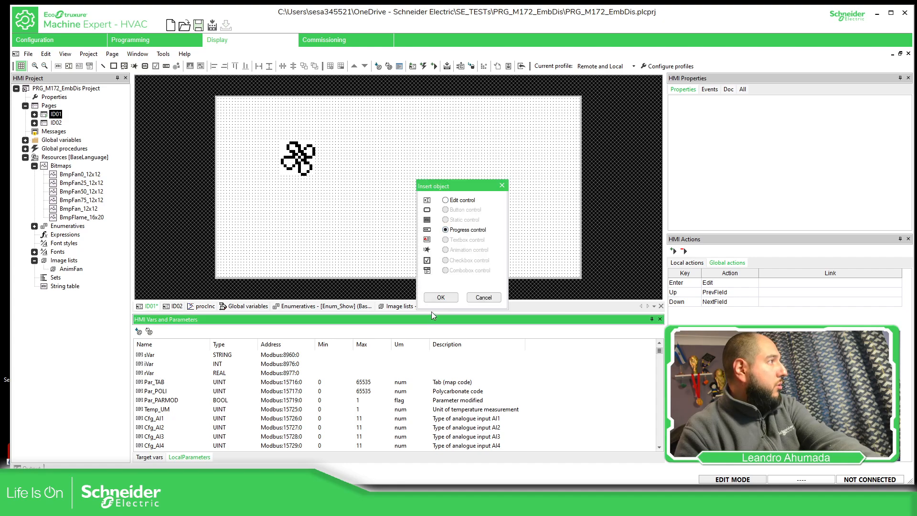
left_click(440, 297)
left_click_drag(397, 242, 343, 223)
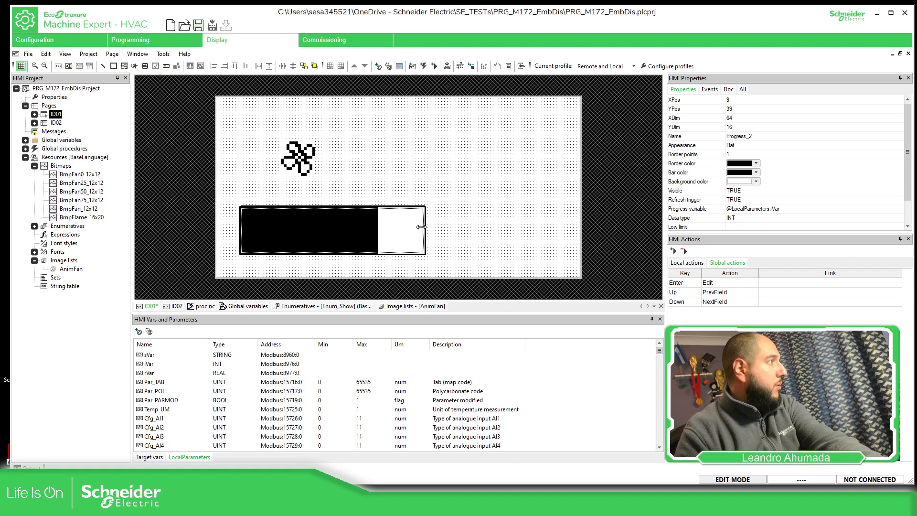
left_click_drag(421, 227, 566, 230)
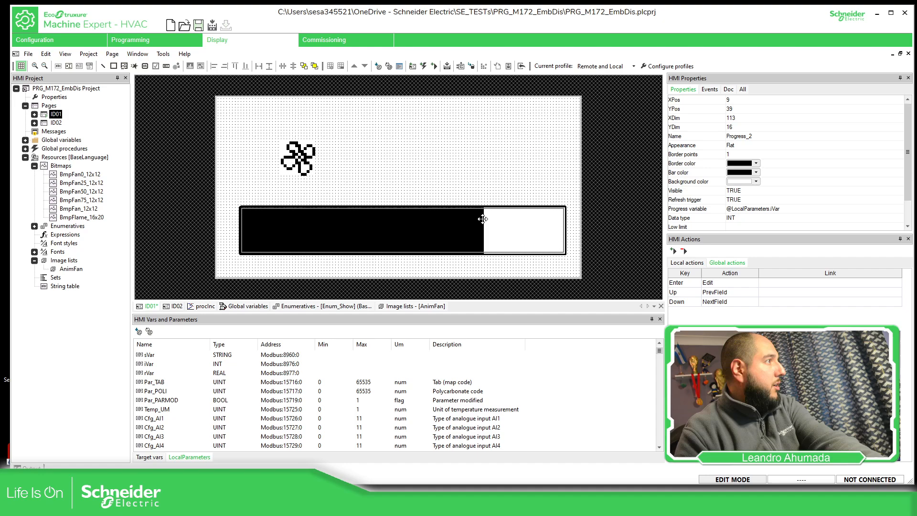
Set the progress bar's low limit to 0 and its high limit to 100
scroll(754, 211, "down", 1)
left_click(744, 200)
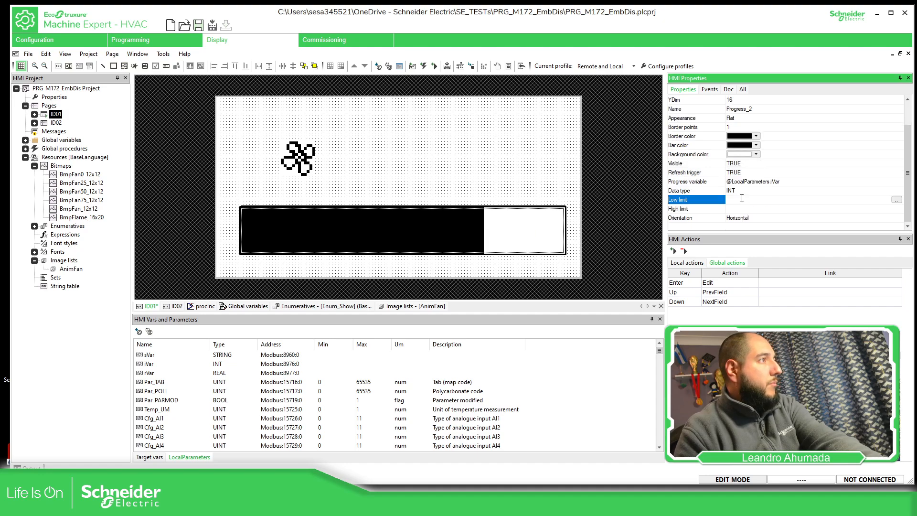
type("10")
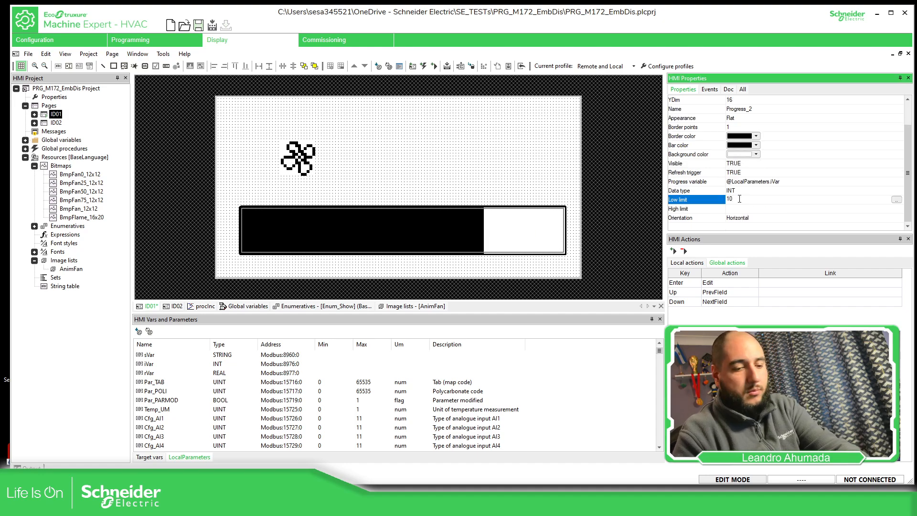
key("Escape")
left_click(741, 209)
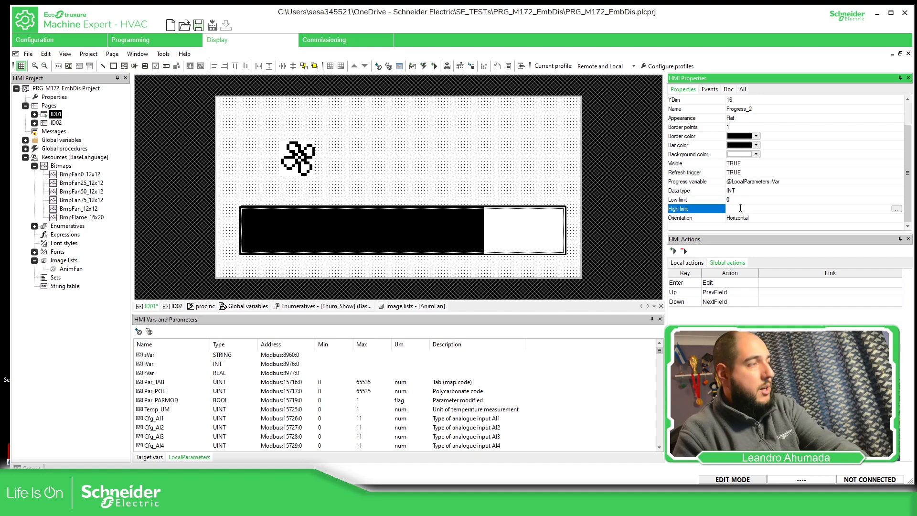
type("100")
key("Return")
left_click(482, 189)
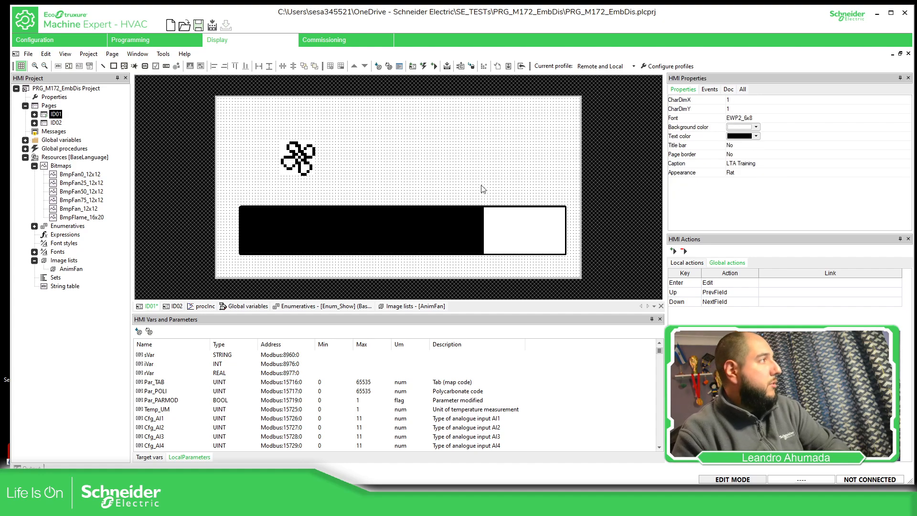
Insert an edit control for iVar between the fan and the page's right edge, using the EWP2_8x16 font
left_click_drag(149, 366, 403, 142)
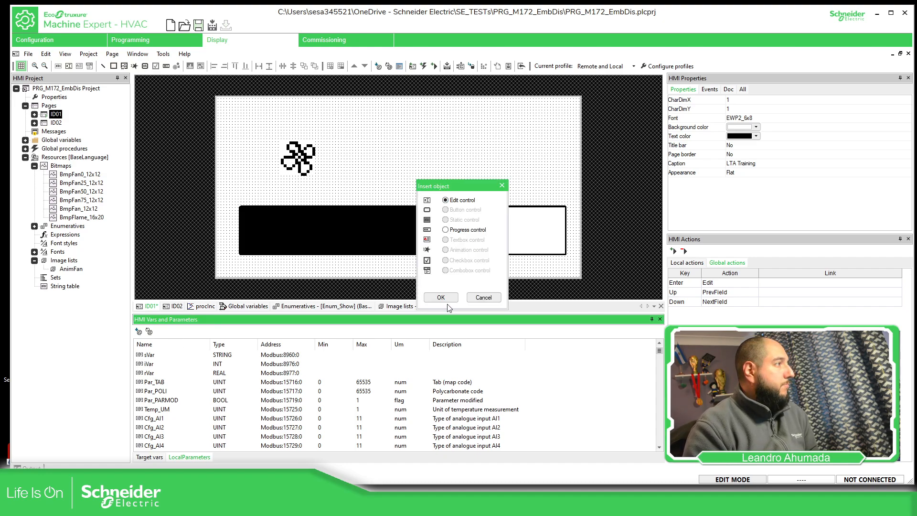
left_click(440, 298)
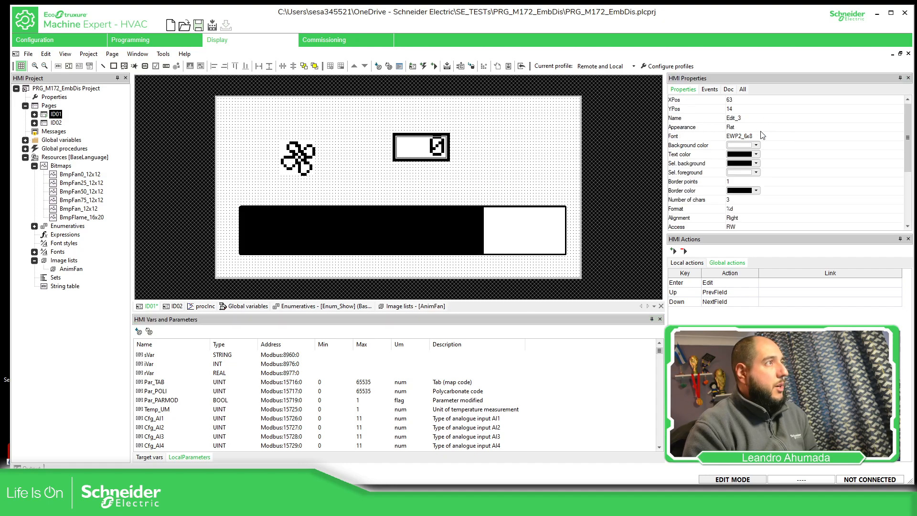
left_click(741, 136)
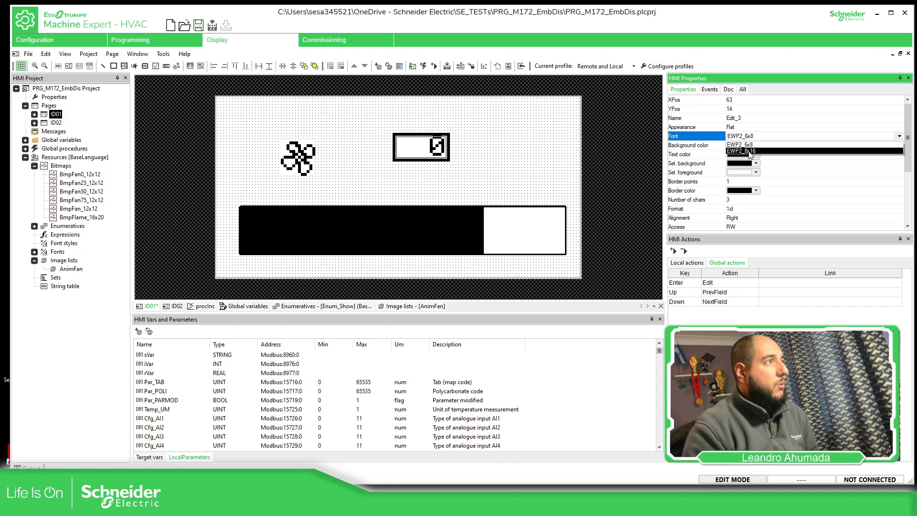
left_click(746, 153)
scroll(749, 203, "down", 3)
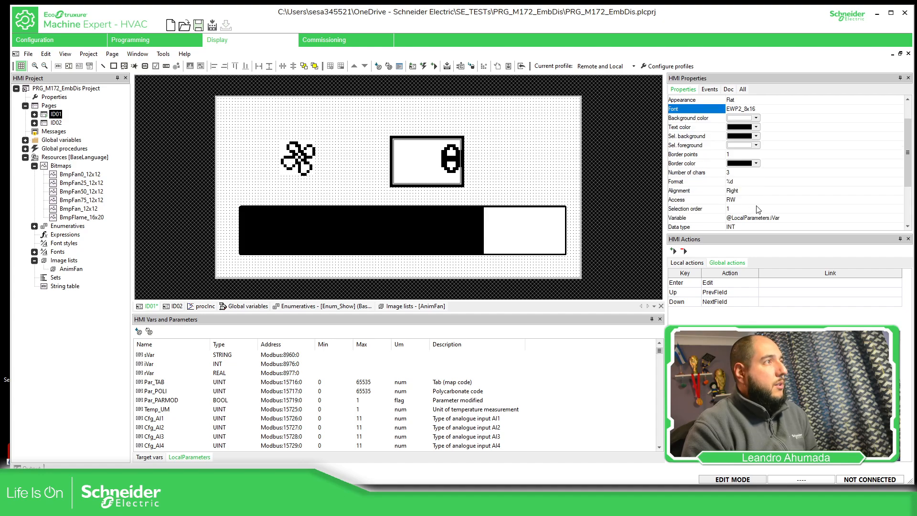
left_click_drag(419, 177, 401, 176)
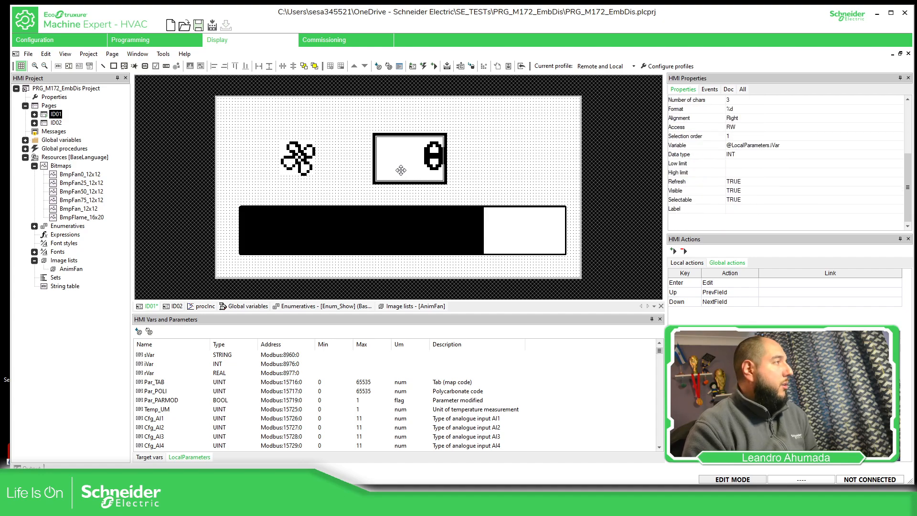
left_click(519, 148)
Connect to the simulator with a new workspace named M172EmbDisp and show the simulated M172 controller
left_click(470, 68)
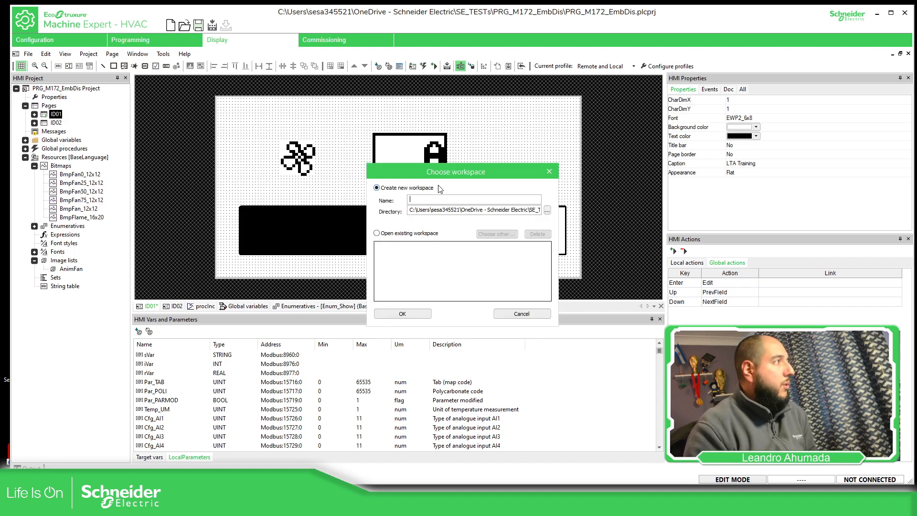
type("M172EmbDisp")
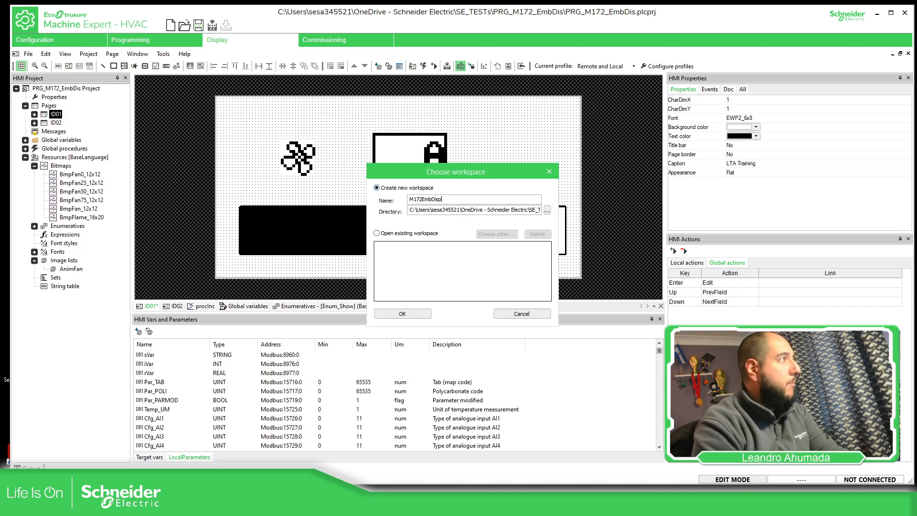
left_click(391, 314)
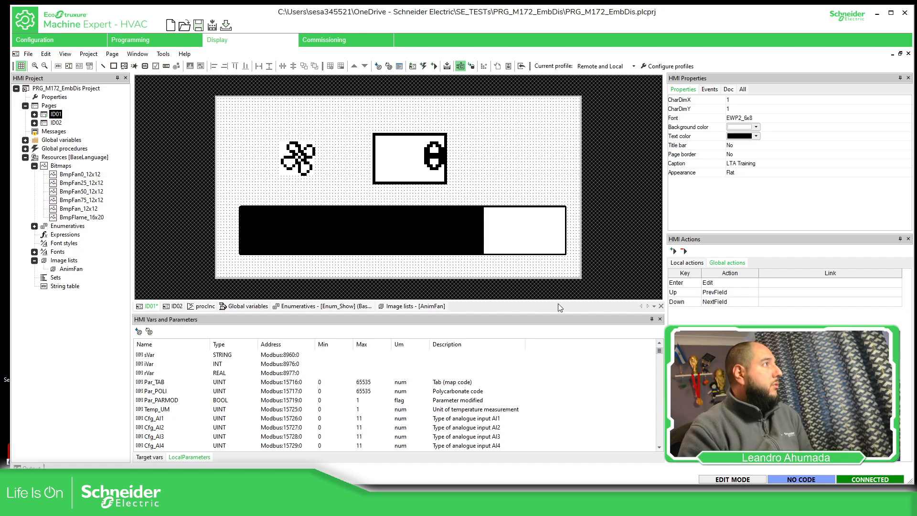
key("alt+Tab")
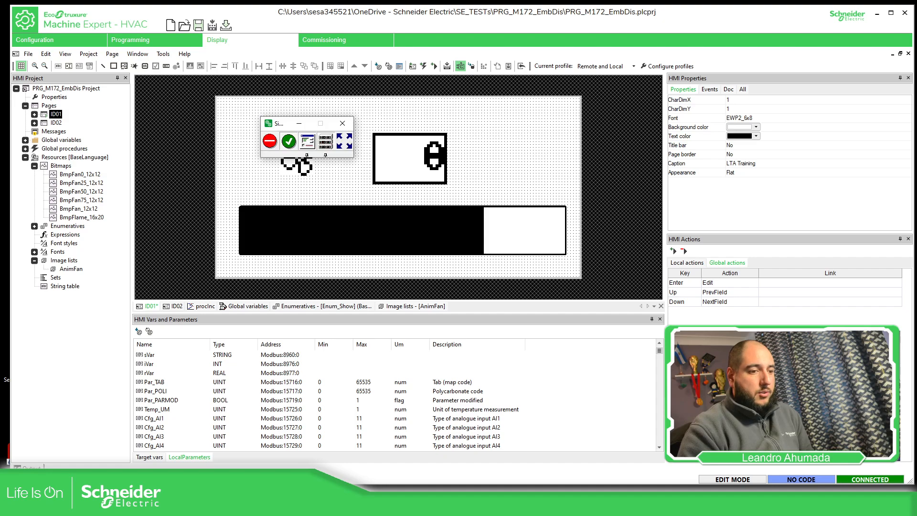
left_click(308, 154)
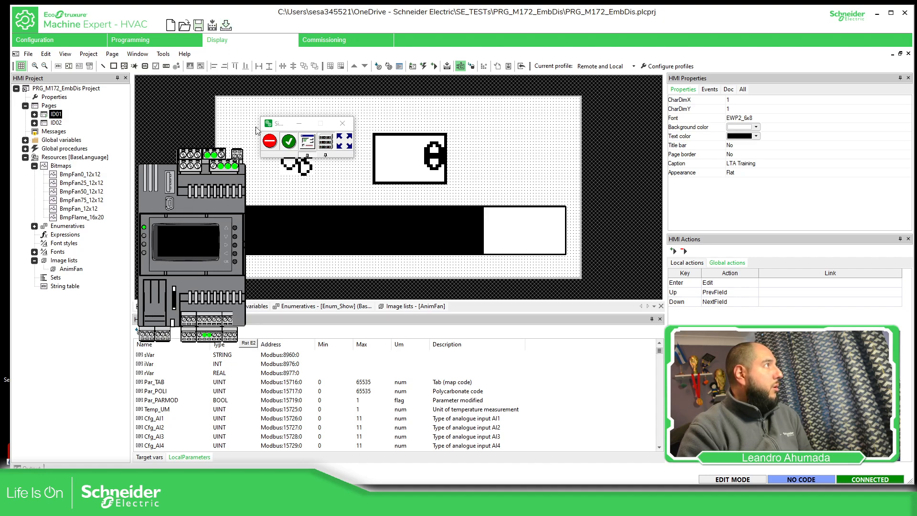
Download the project and default parameter values to the simulated controller, ignoring all parameter write errors
left_click(226, 25)
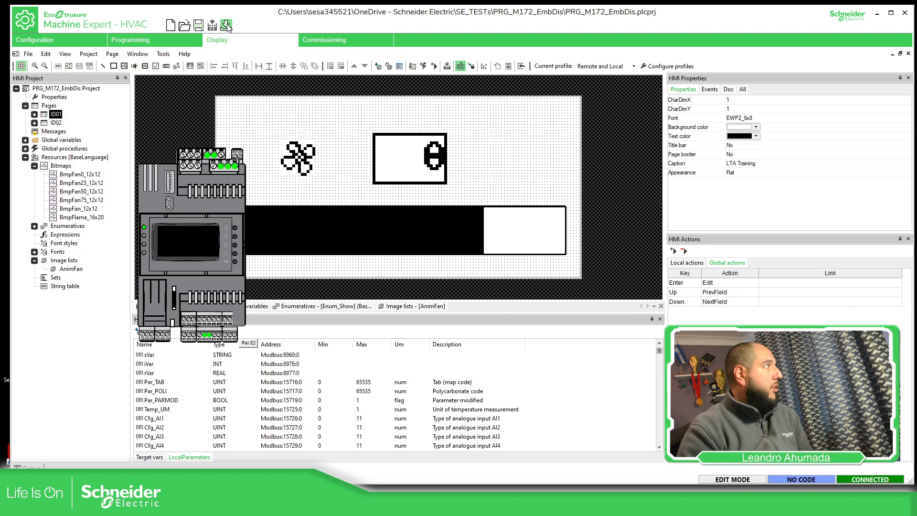
left_click(477, 270)
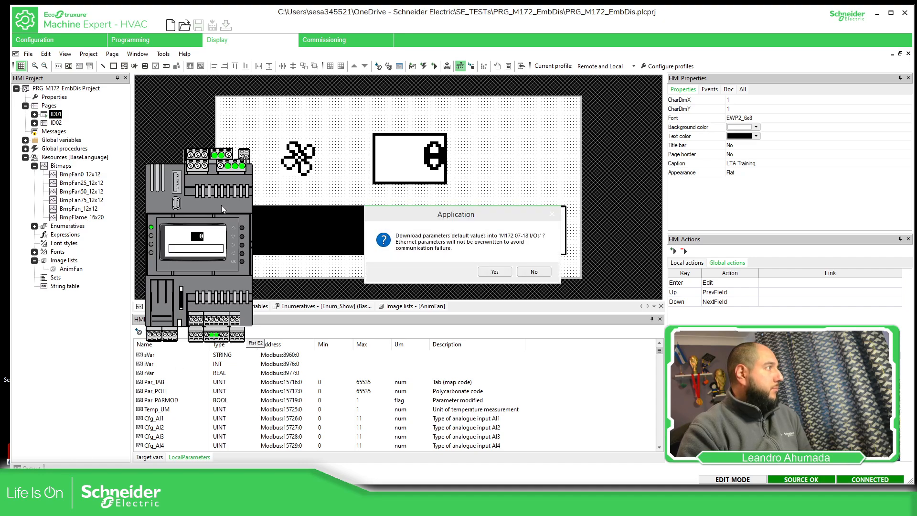
left_click_drag(222, 205, 257, 211)
left_click(495, 271)
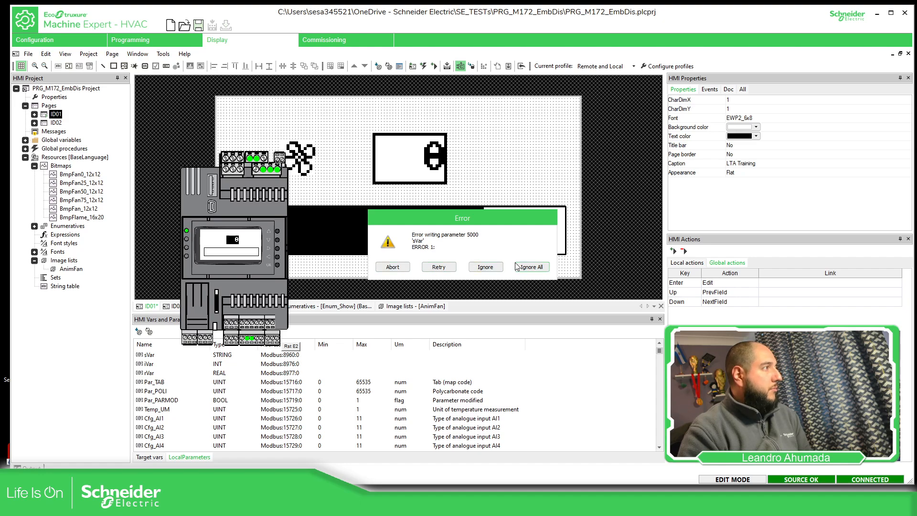
left_click(529, 267)
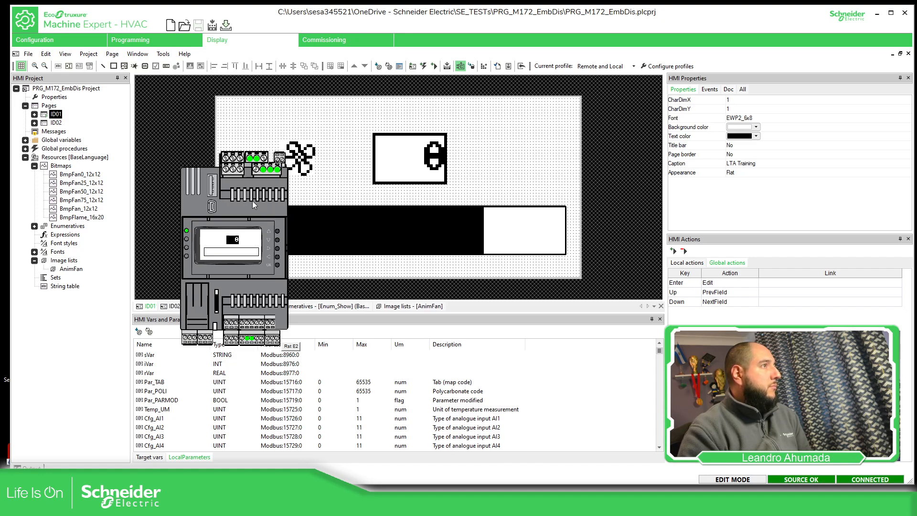
Insert an edit control for the global variable xShow near the upper-right corner of page ID01
left_click(309, 162)
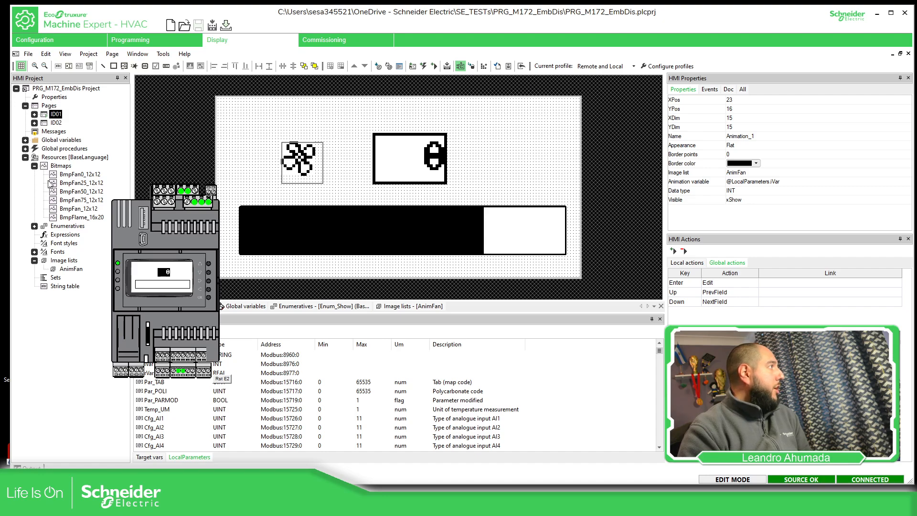
left_click(34, 114)
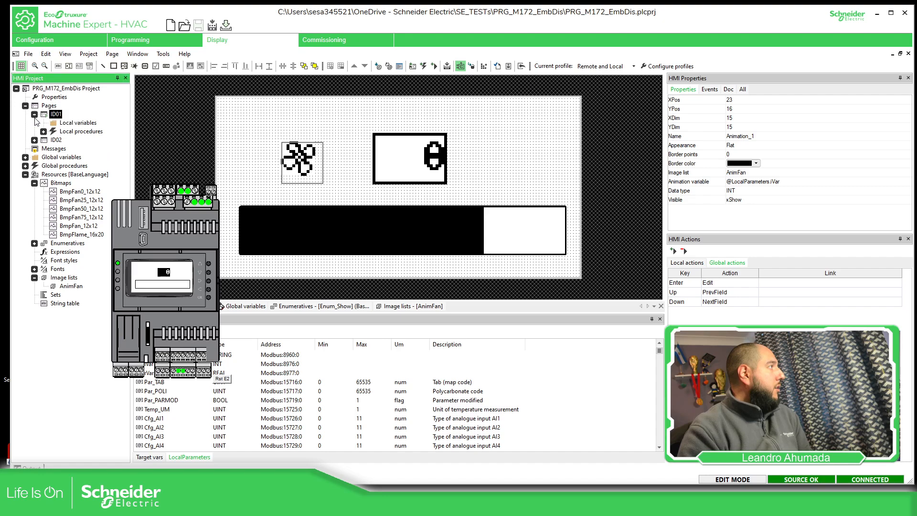
left_click(25, 157)
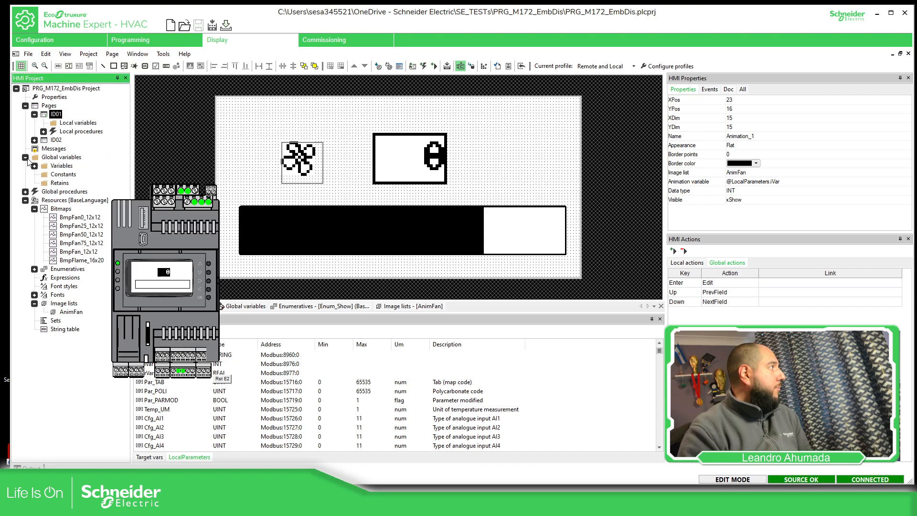
left_click(35, 166)
left_click(43, 183)
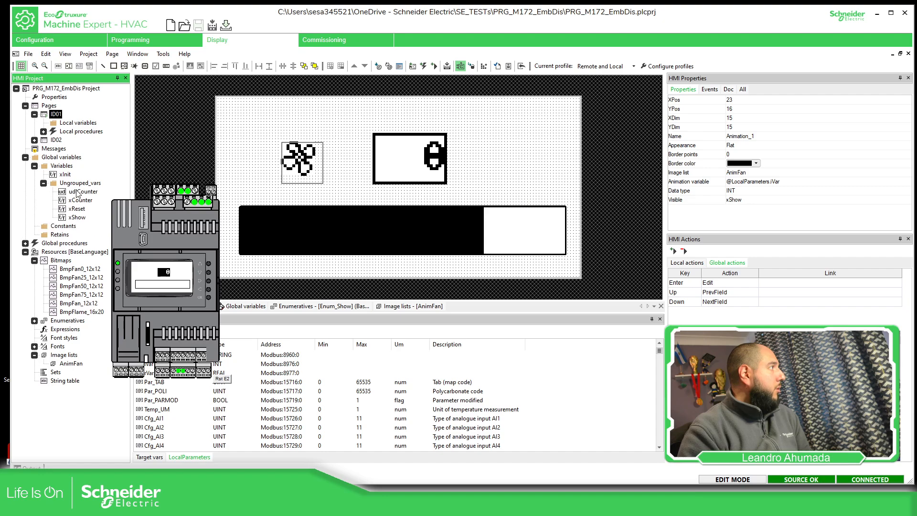
left_click(77, 218)
left_click_drag(76, 220, 538, 127)
left_click(440, 297)
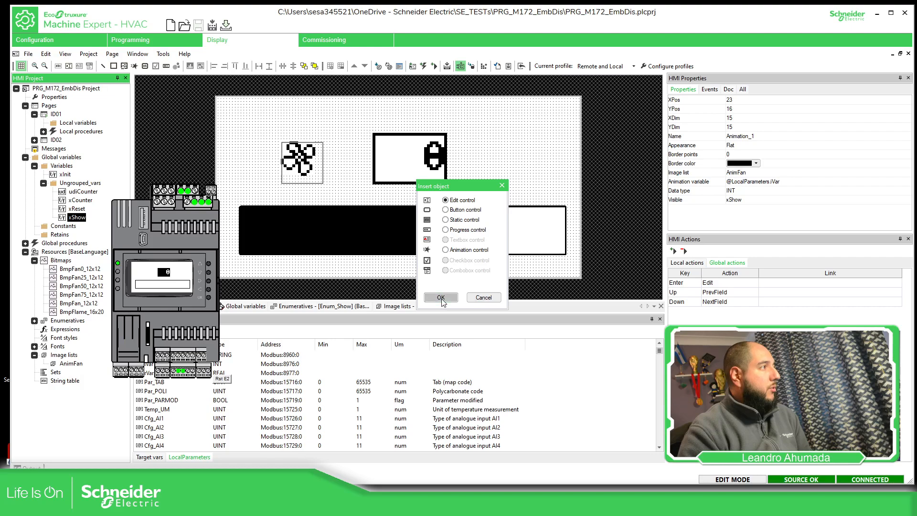
left_click(540, 135)
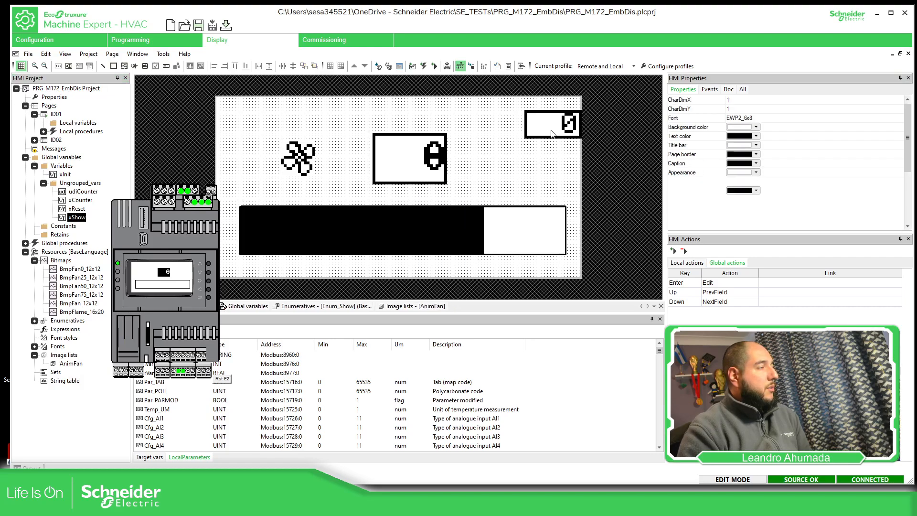
left_click_drag(540, 135, 522, 132)
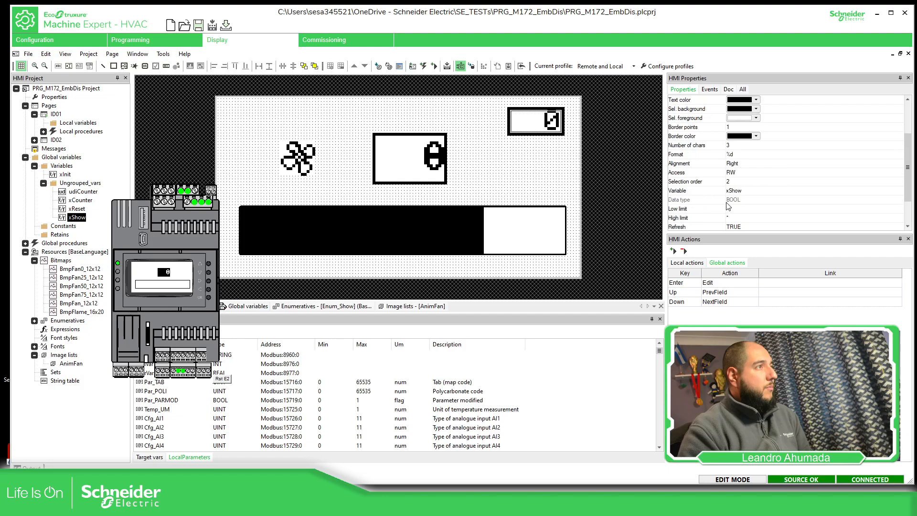
Compile the HMI project and download it to the simulated controller
left_click(304, 166)
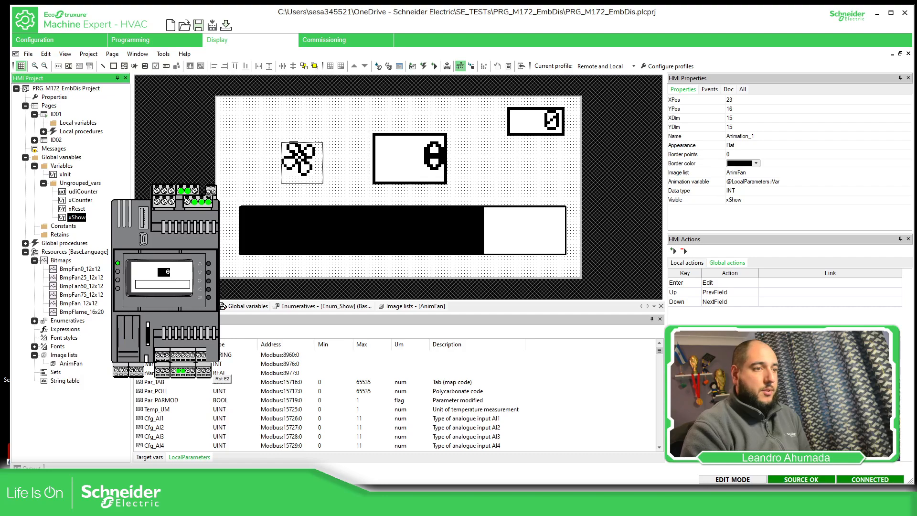
left_click(471, 66)
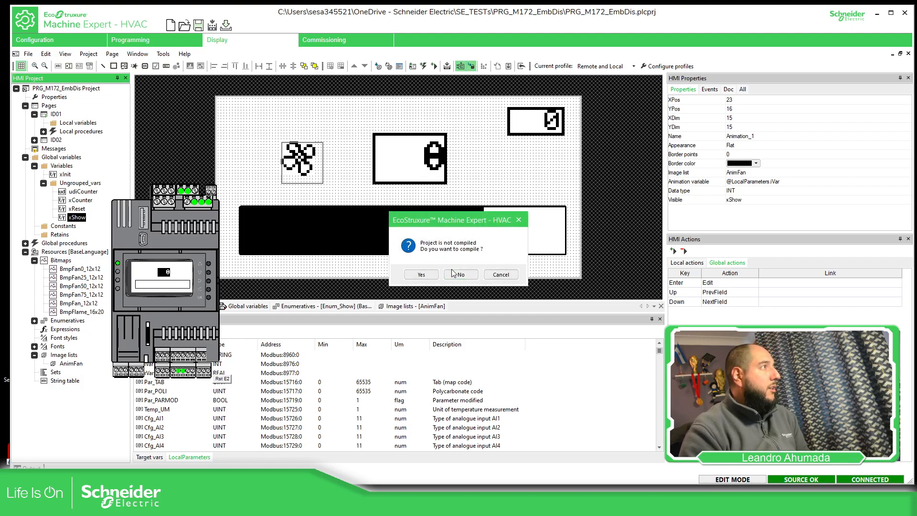
left_click(430, 279)
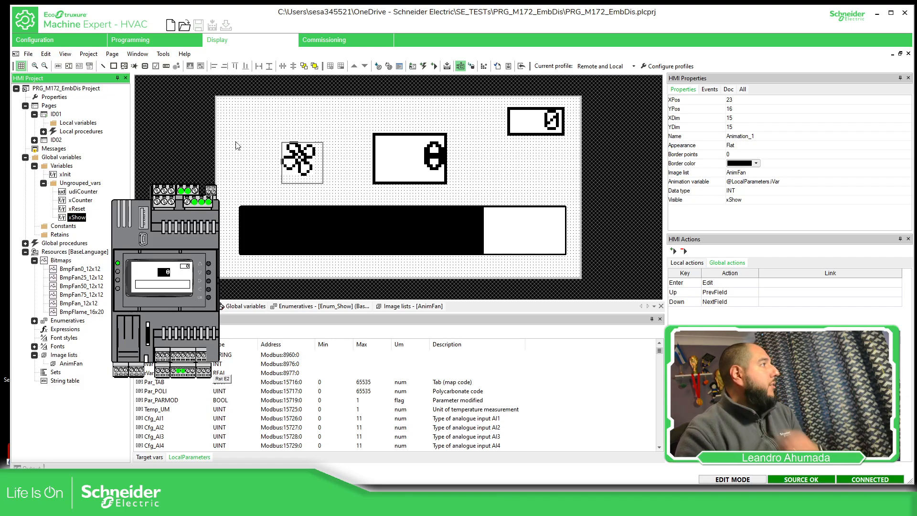
Set iVar to 50 in the programming watch list and switch xShow to 1 on the simulated controller's display
left_click(138, 43)
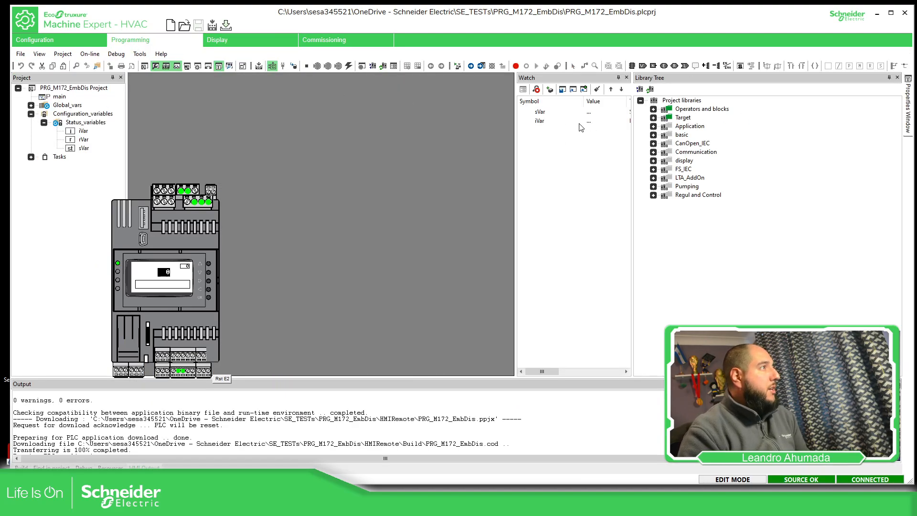
left_click(590, 122)
left_click_drag(186, 245, 283, 222)
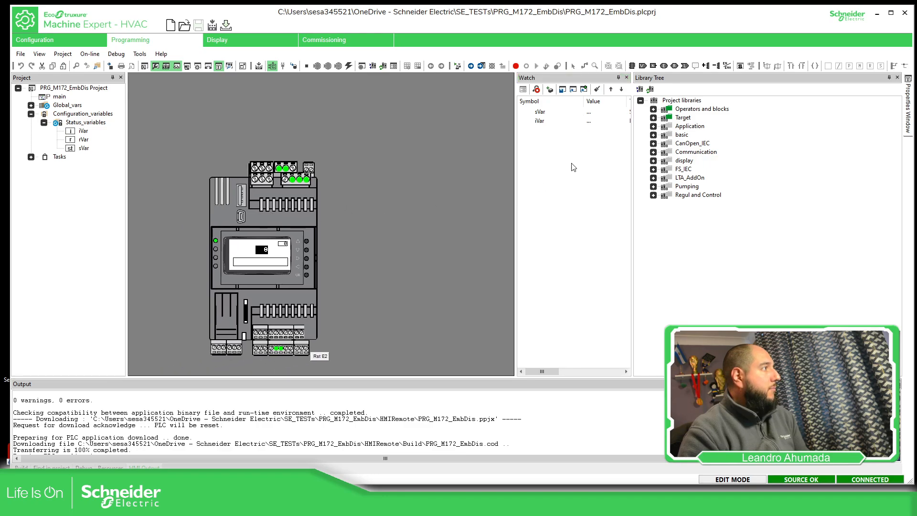
double_click(591, 123)
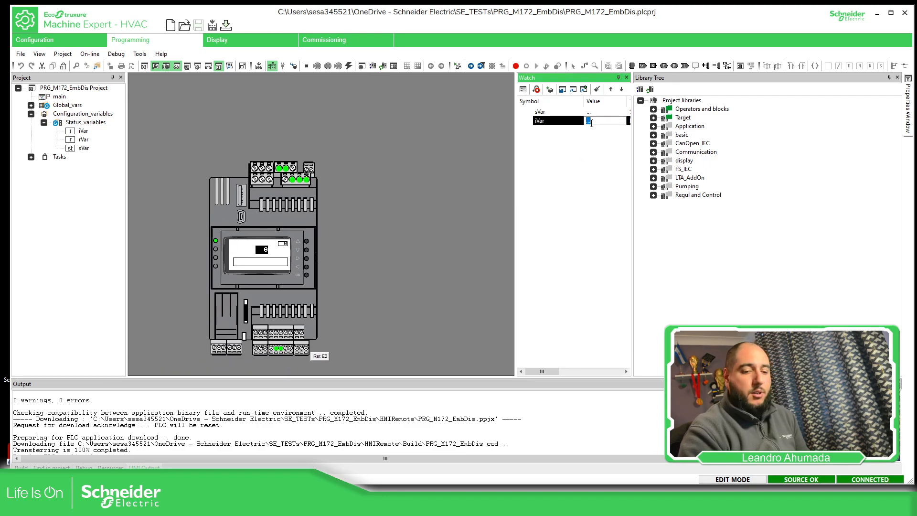
type("50")
key("Return")
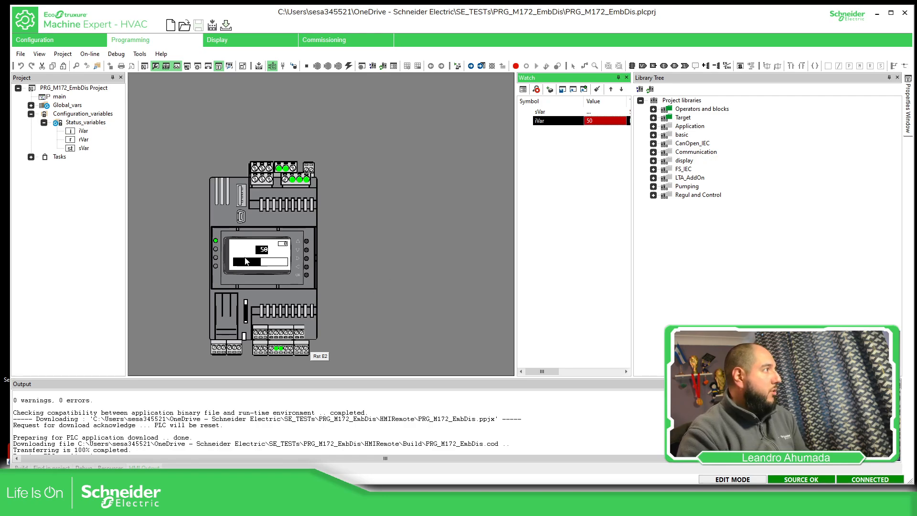
left_click(286, 246)
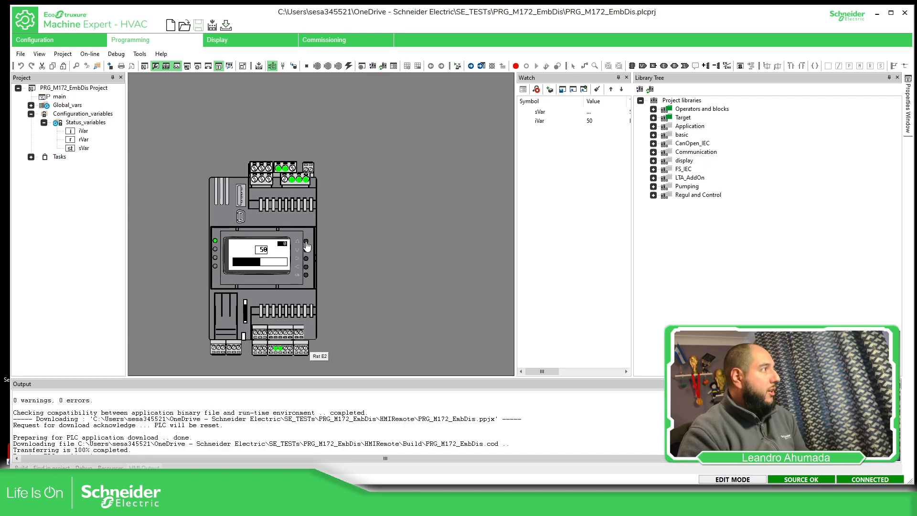
left_click(306, 241)
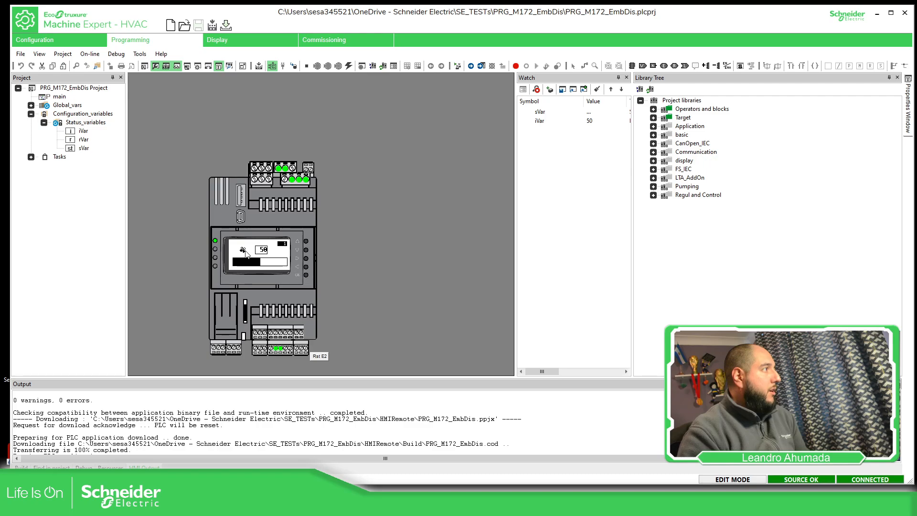
Set the watched iVar value to 10 to test the lowest range of the fan animation
left_click(597, 121)
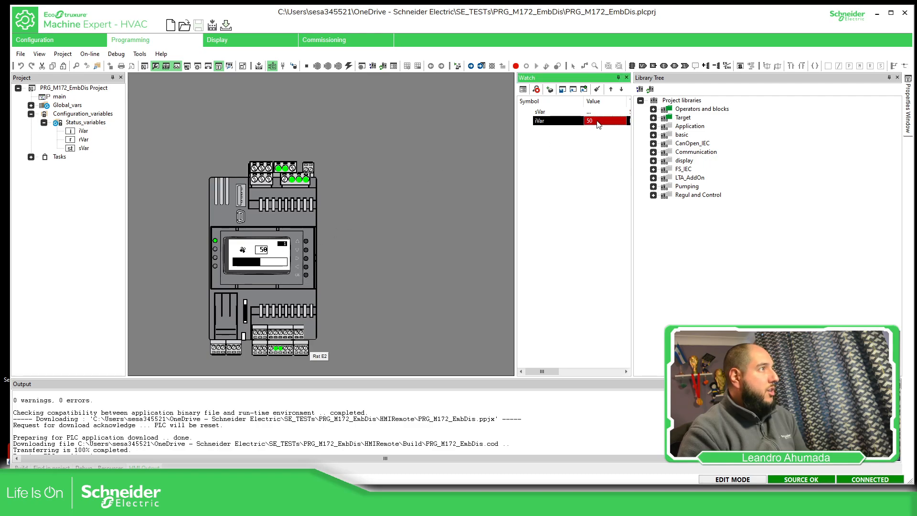
left_click(597, 121)
left_click_drag(597, 121, 583, 121)
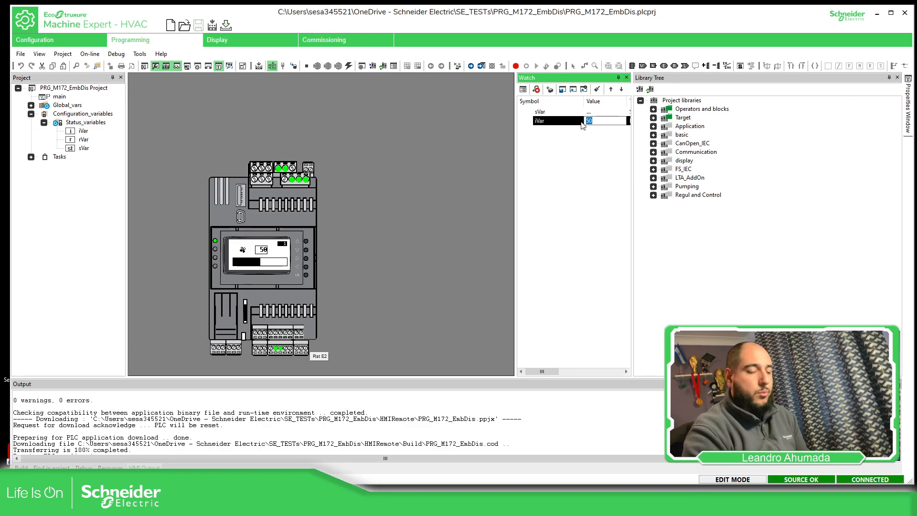
type("10")
key("Return")
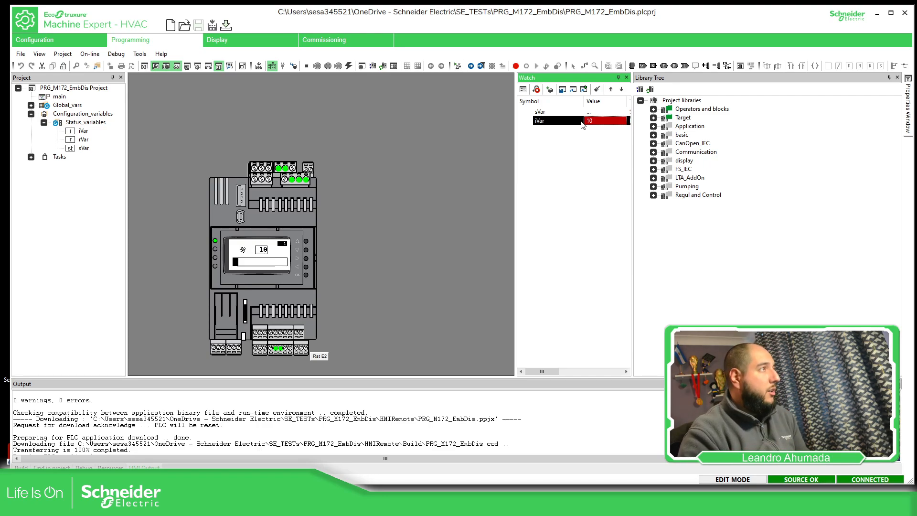
Test the first image change of the fan animation by setting iVar to 24 and 25
left_click(583, 122)
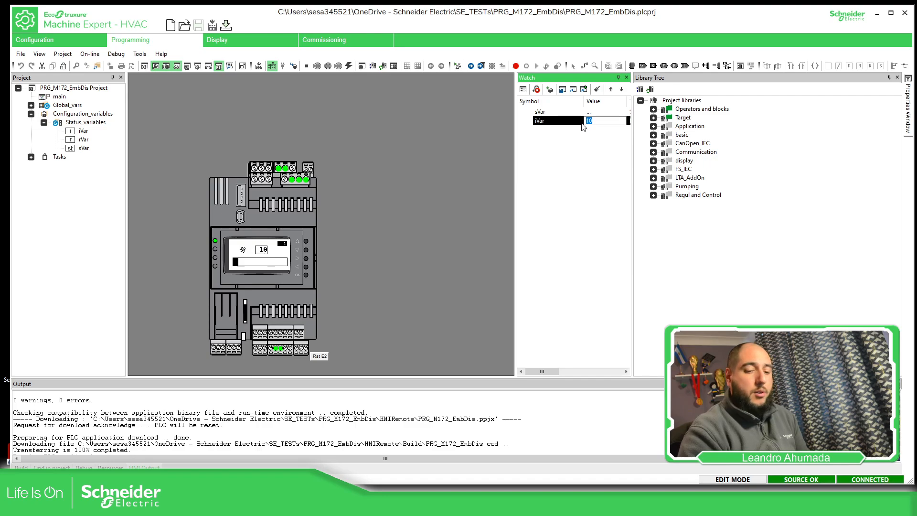
type("24")
key("Return")
left_click(581, 121)
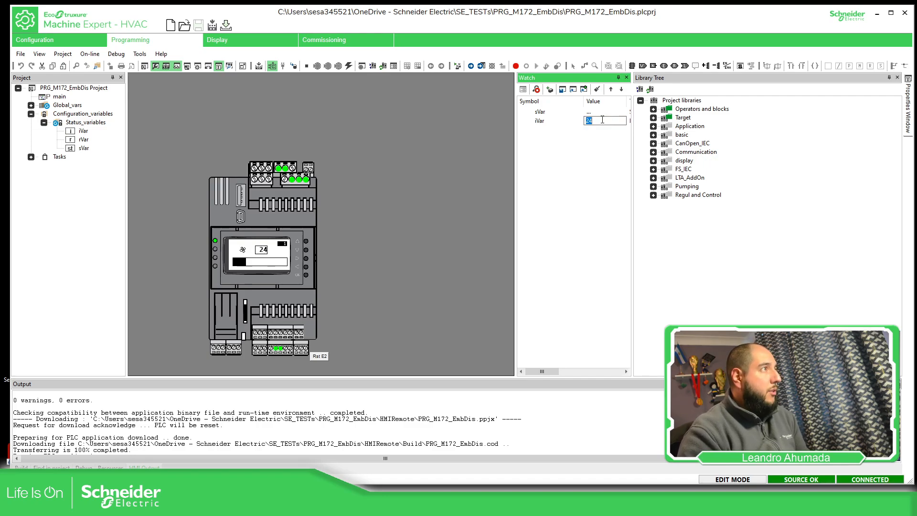
type("25")
key("Return")
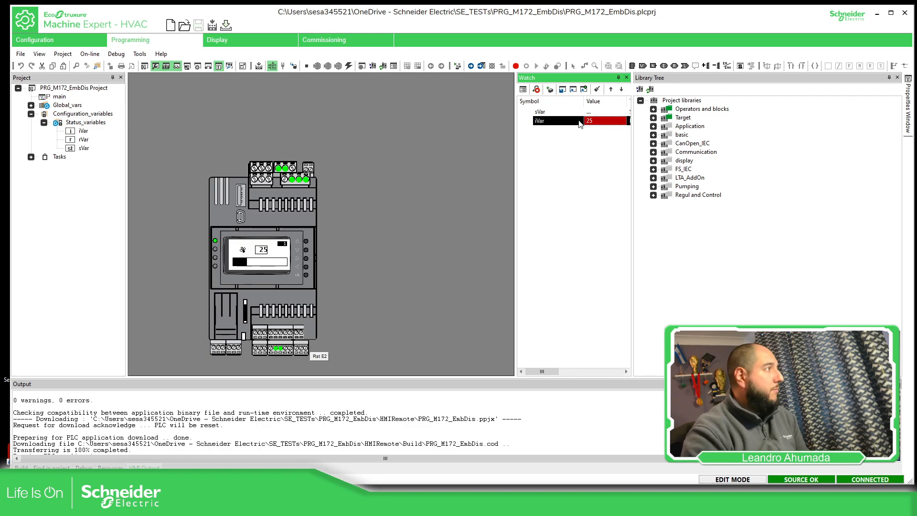
Test the fan animation's middle ranges by setting iVar to 45 and 60
left_click(594, 121)
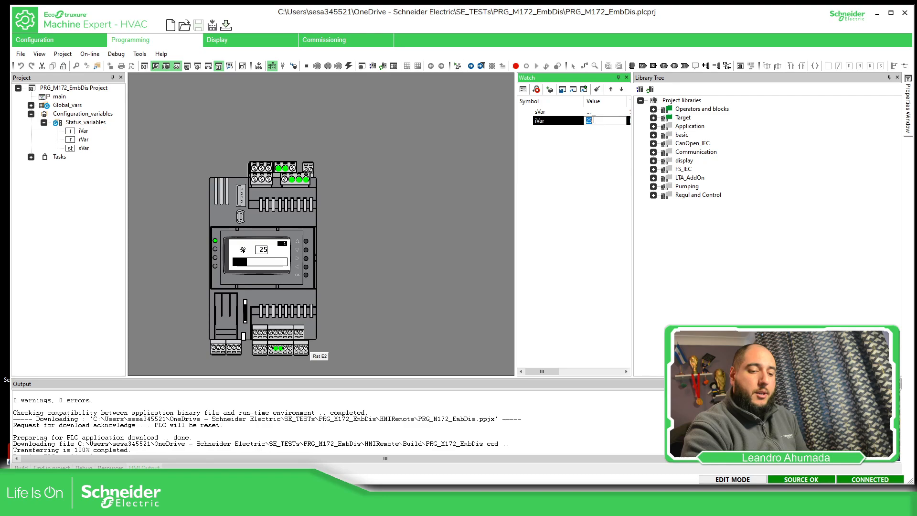
key("Return")
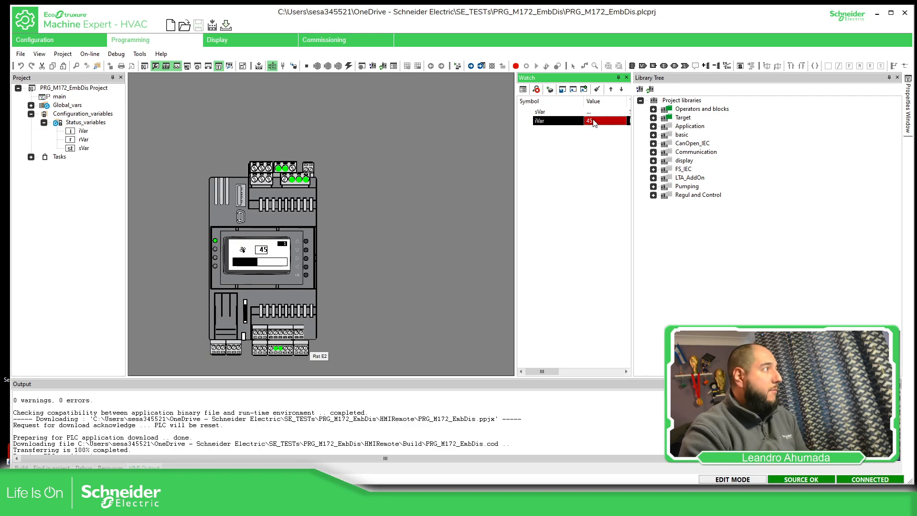
left_click(594, 120)
type("6")
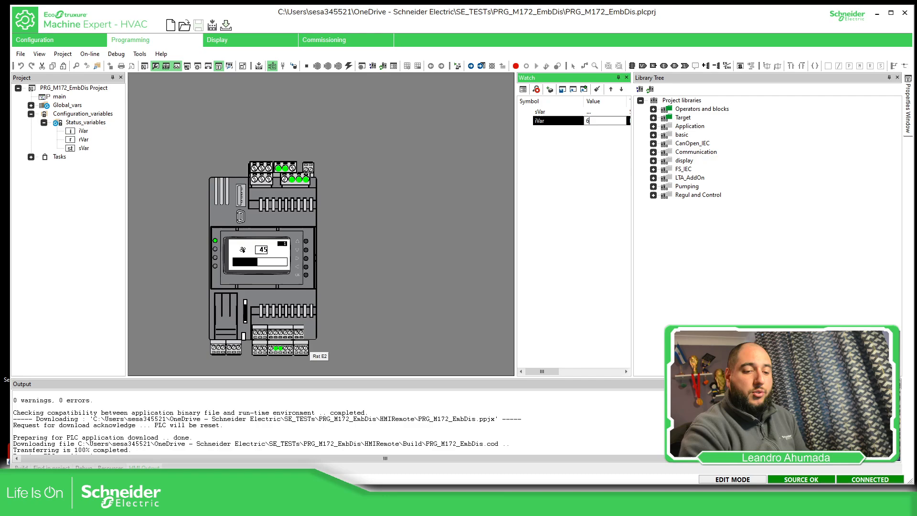
type("0")
key("Return")
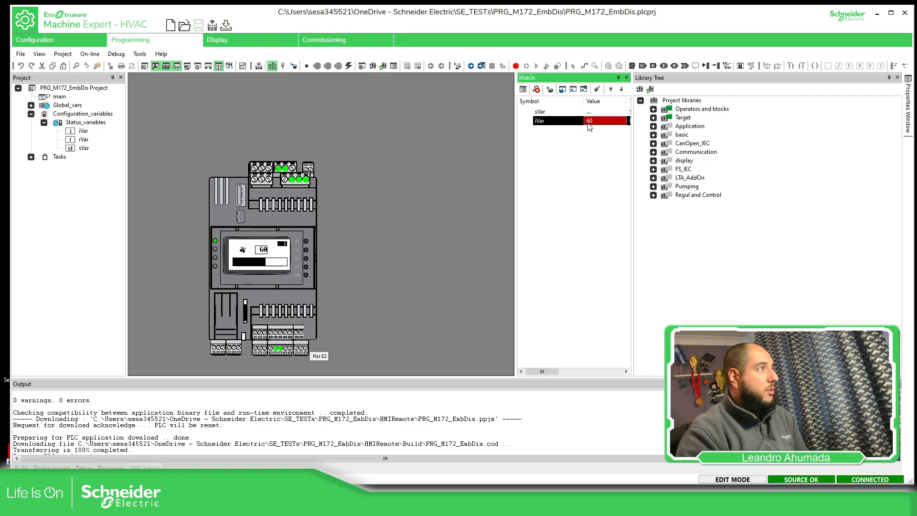
Test the fan animation's upper ranges by setting iVar to 80 and 100
left_click(590, 121)
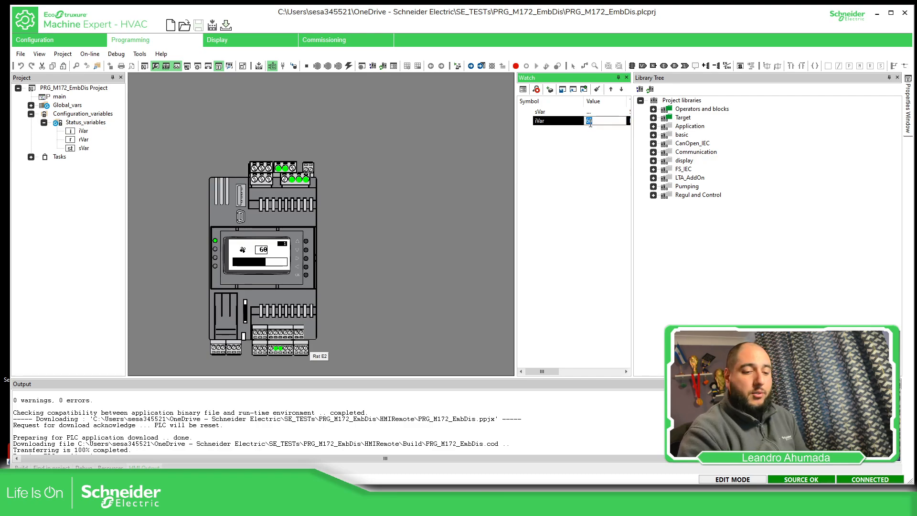
type("80")
key("Return")
left_click(599, 123)
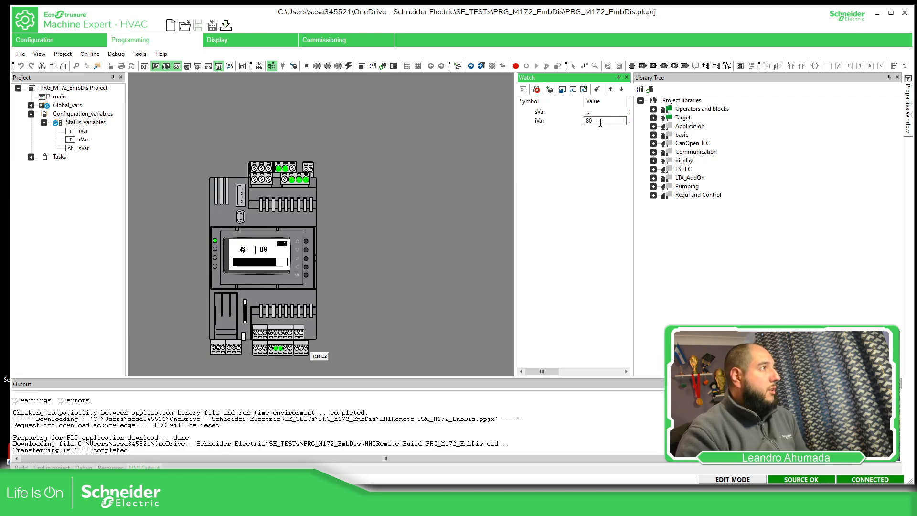
left_click_drag(598, 122, 587, 123)
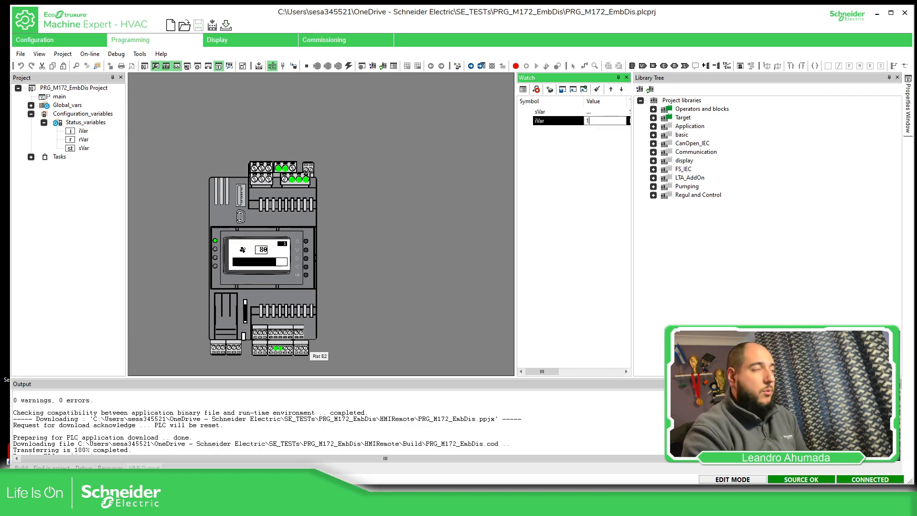
key("Return")
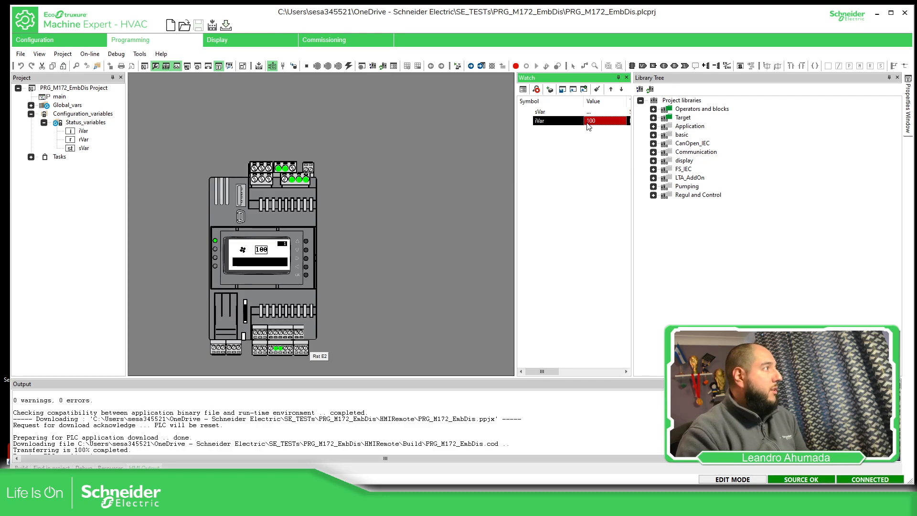
Set the watched iVar value to 110 to test the animation's flame image
left_click(591, 125)
left_click_drag(597, 123, 587, 121)
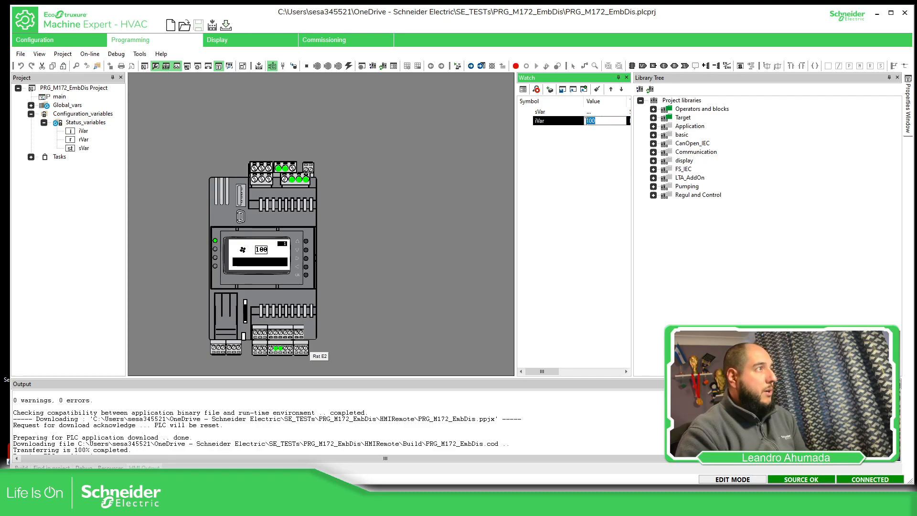
type("11")
key("Return")
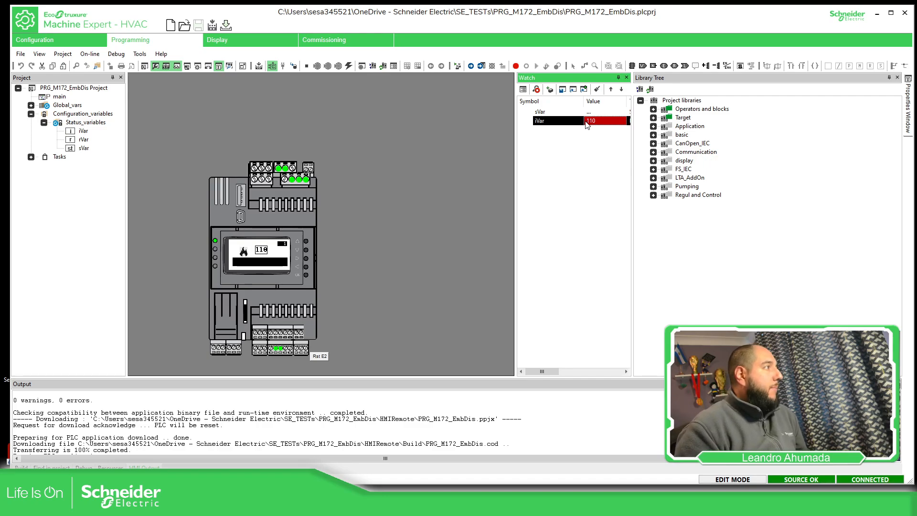
Return to the display project and review the value ranges and bitmaps in the AnimFan image list
left_click(247, 41)
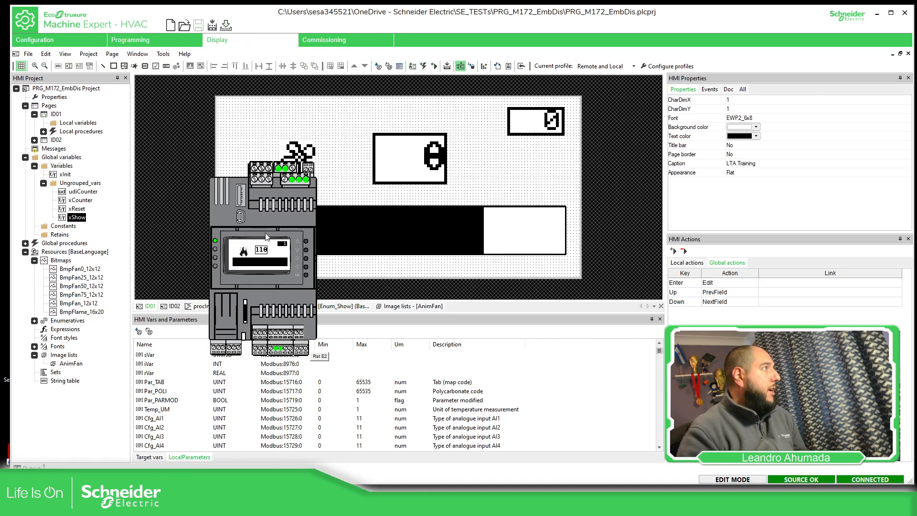
left_click(305, 164)
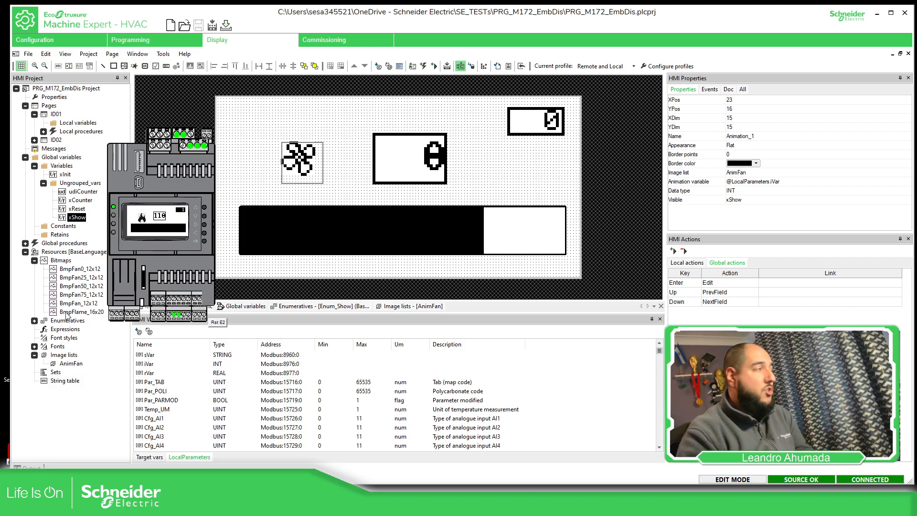
double_click(70, 364)
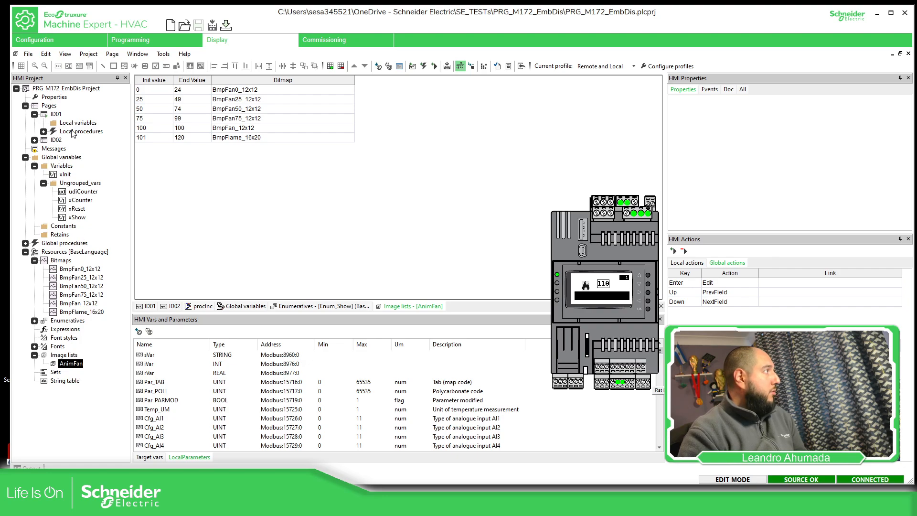
Examine the visibility variable and available data types of the fan animation on page ID01
double_click(58, 115)
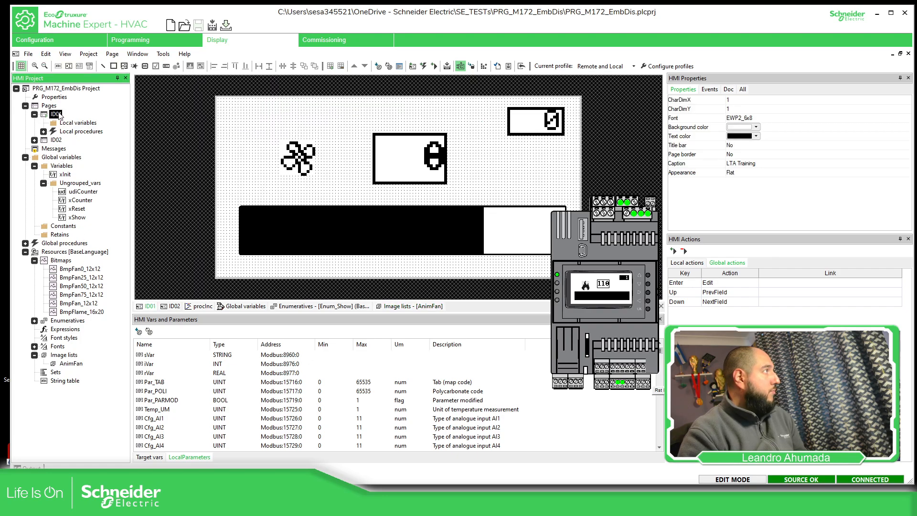
left_click(303, 162)
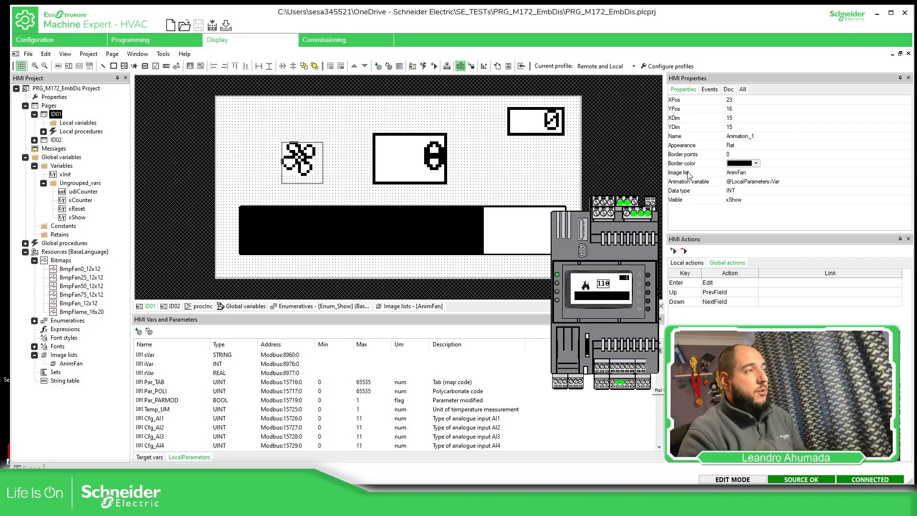
left_click(692, 200)
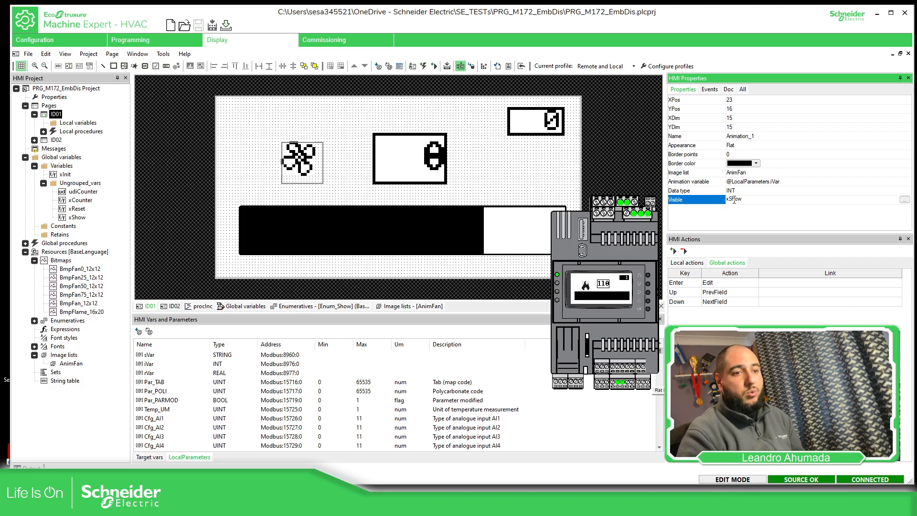
left_click(710, 192)
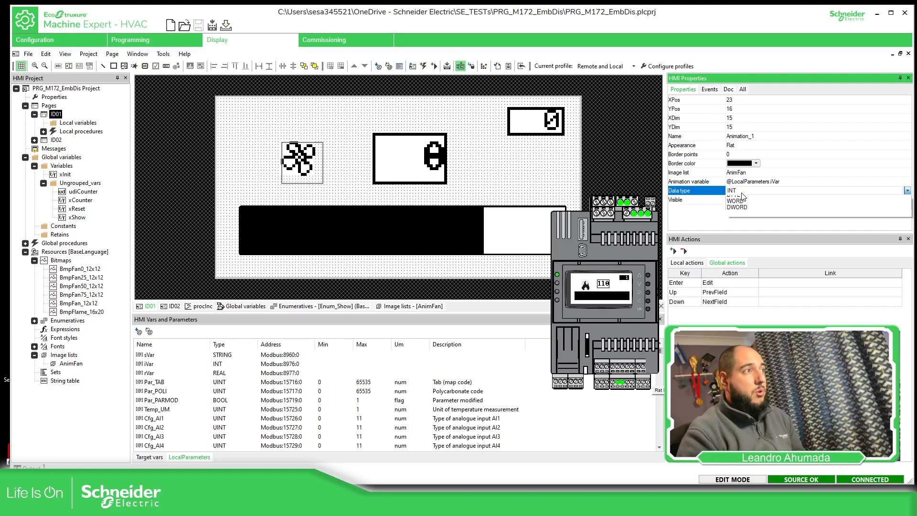
left_click(744, 192)
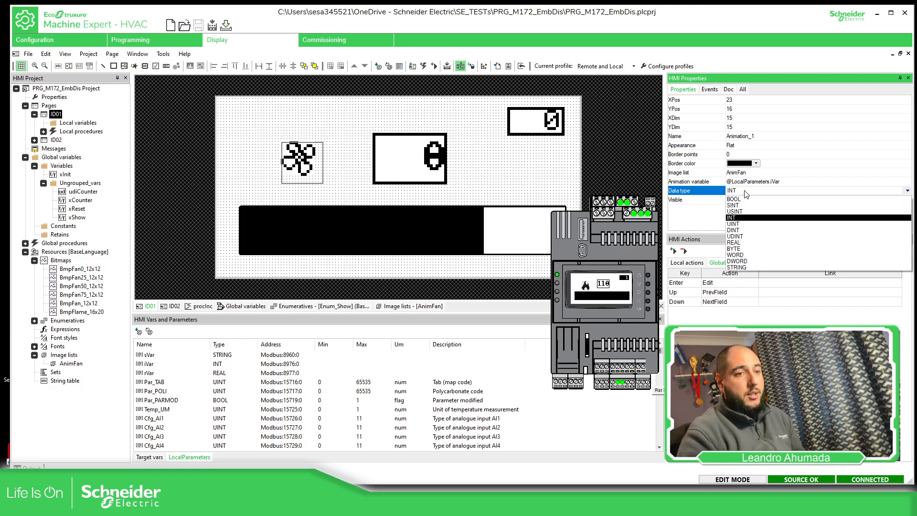
left_click(712, 213)
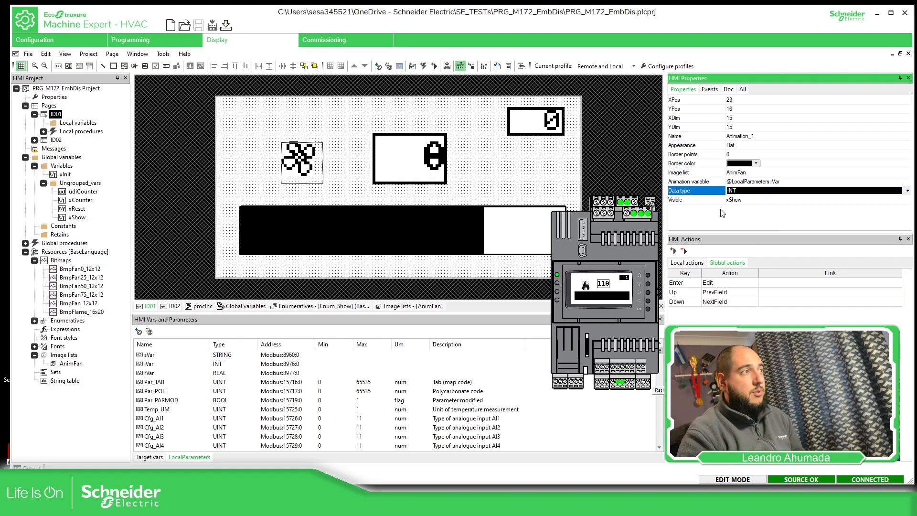